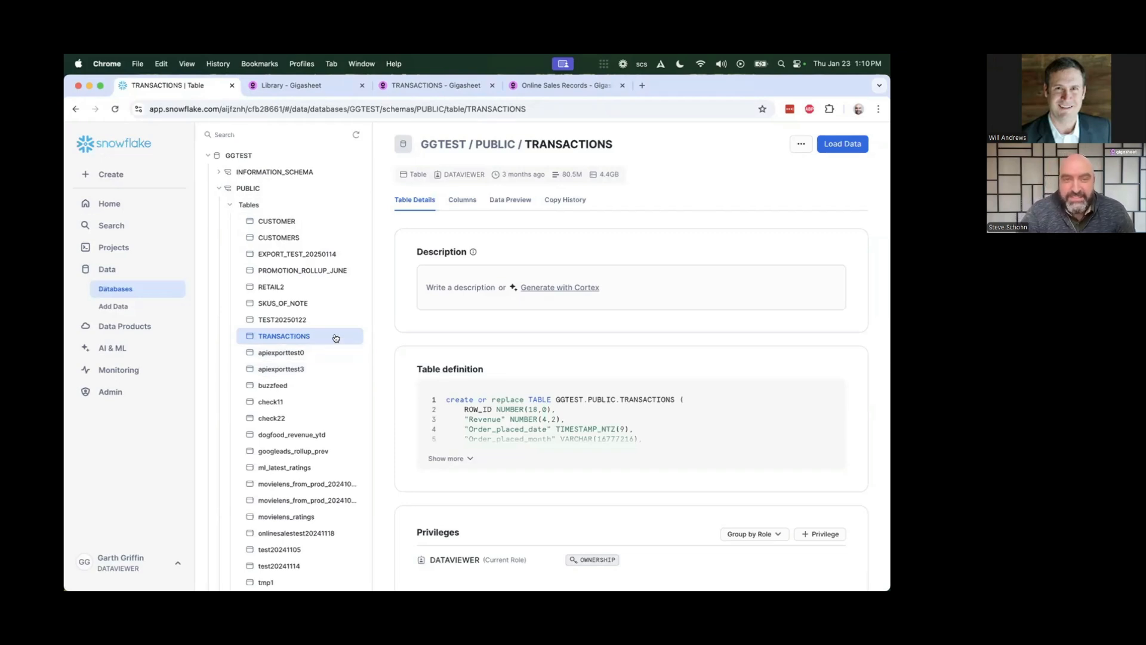
Review the TRANSACTIONS table's definition, column list and previewed data rows.
scroll(494, 377, "down", 1)
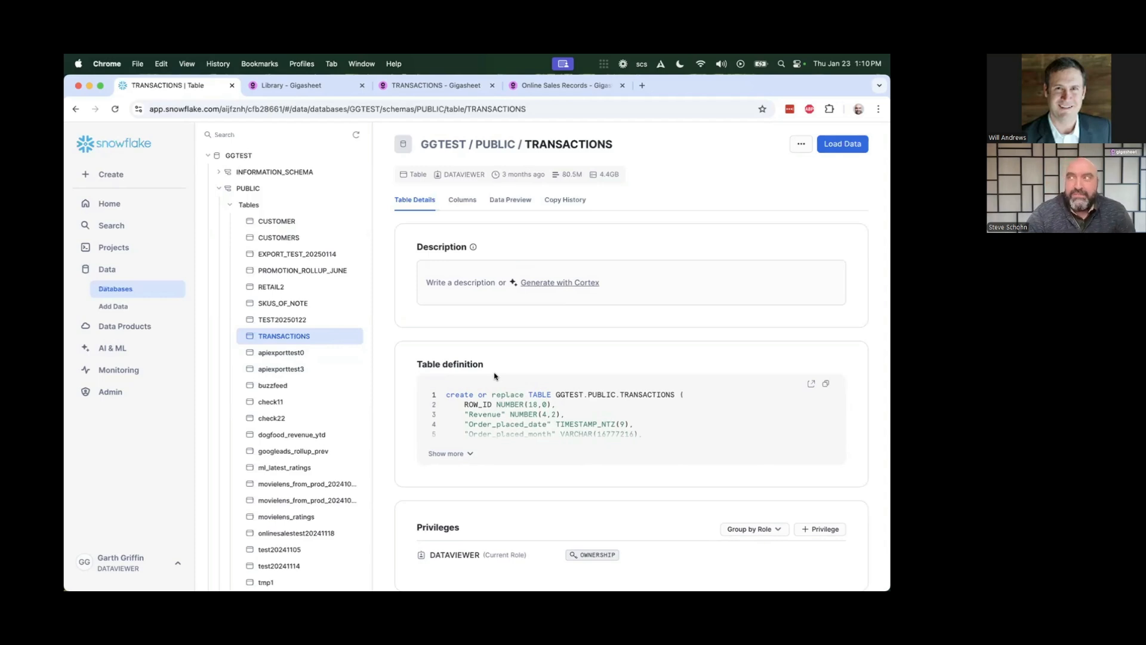
left_click(466, 201)
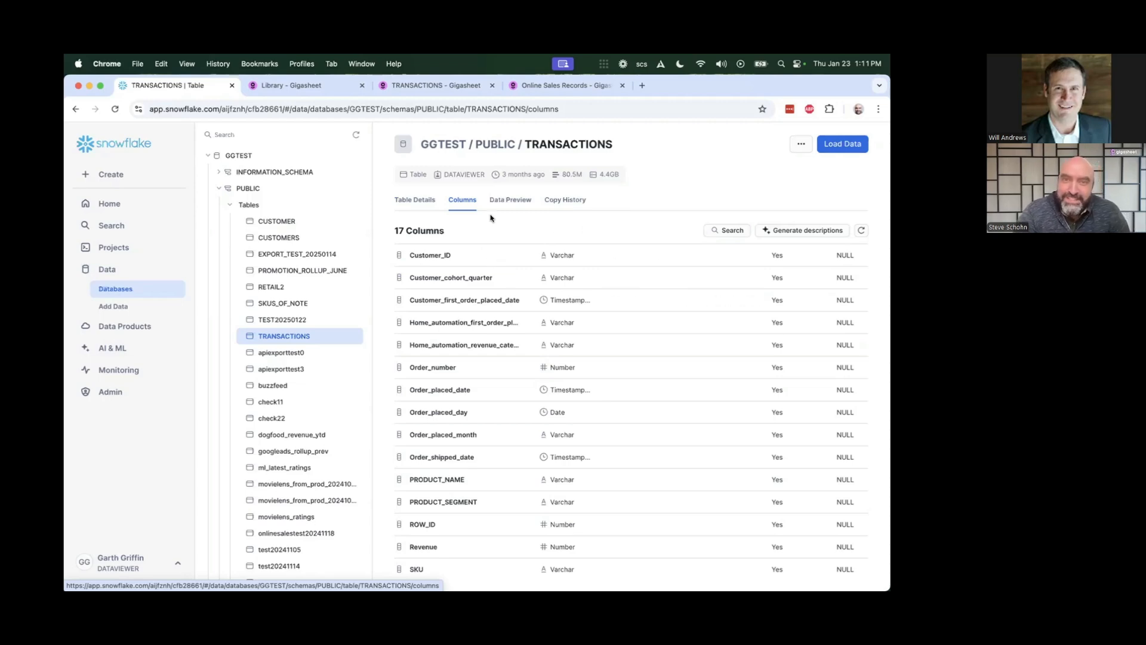
left_click(507, 200)
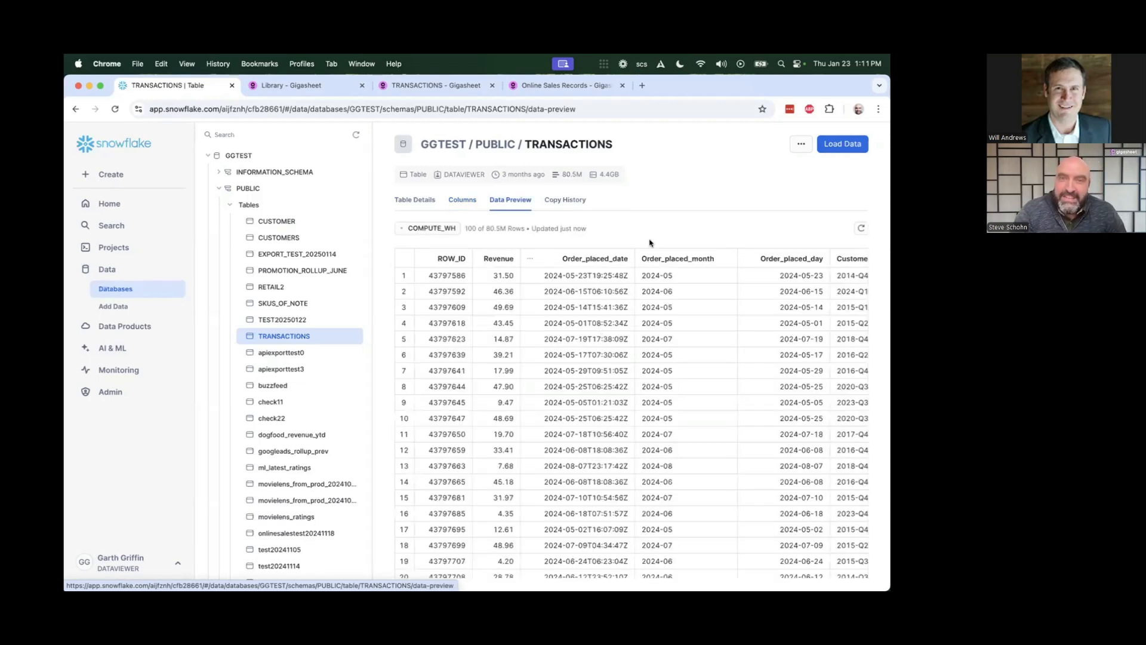
scroll(667, 370, "down", 5)
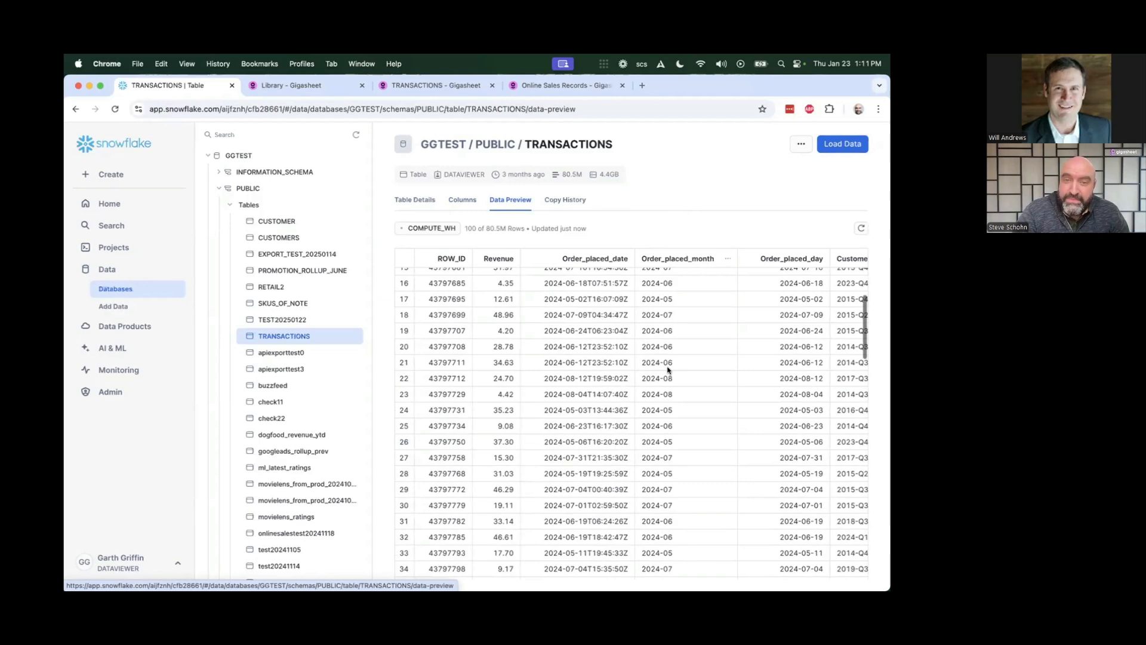
scroll(667, 370, "down", 15)
scroll(667, 369, "up", 20)
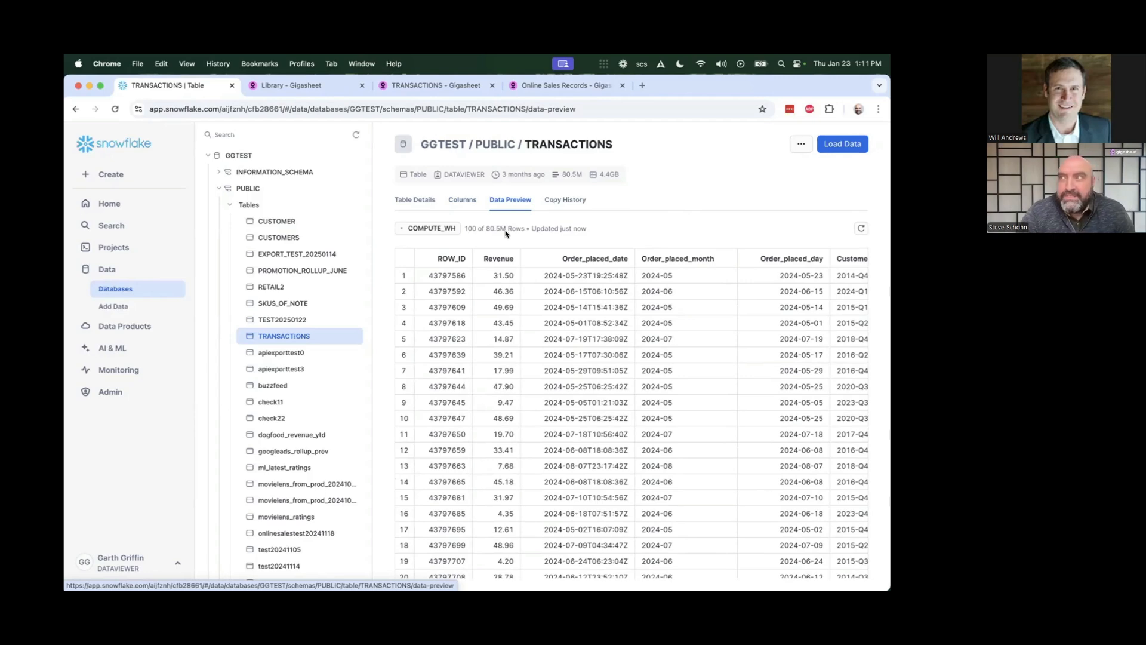
Examine the data preview's columns across to PRODUCT_NAME and return to the TRANSACTIONS table details.
scroll(583, 324, "right", 10)
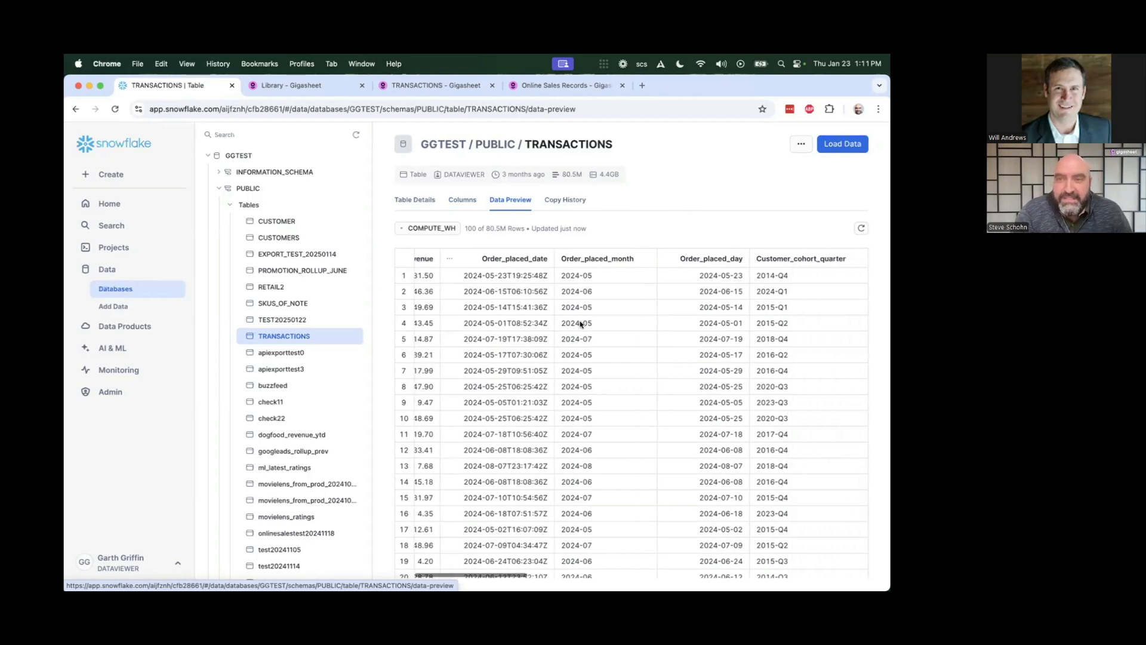
scroll(580, 324, "right", 15)
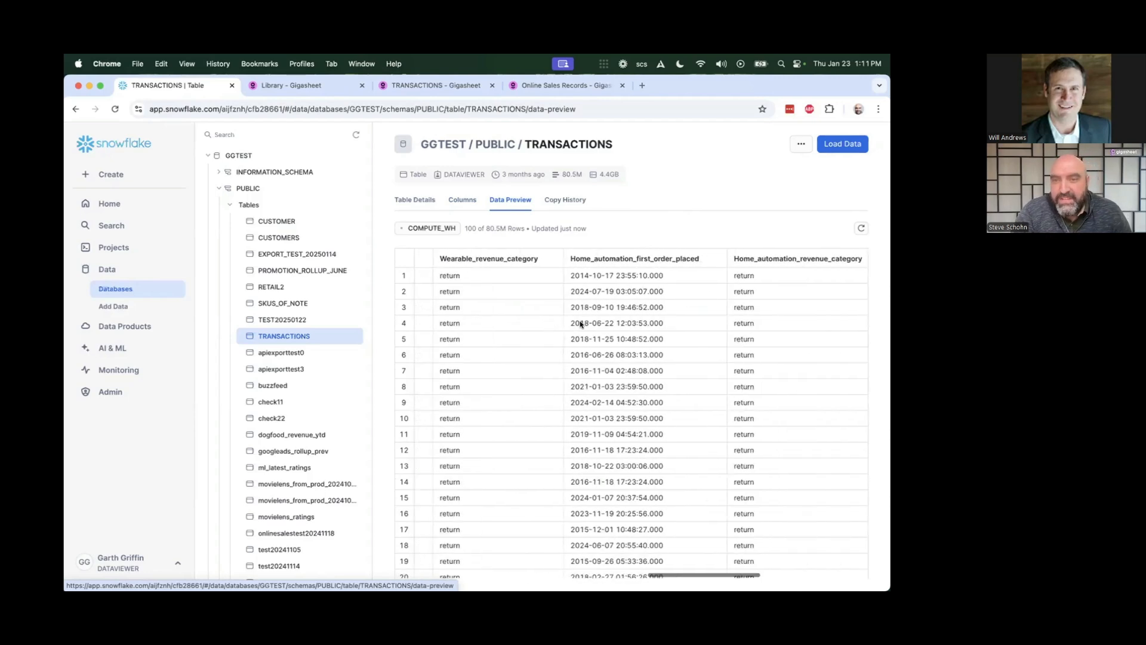
scroll(580, 324, "right", 3)
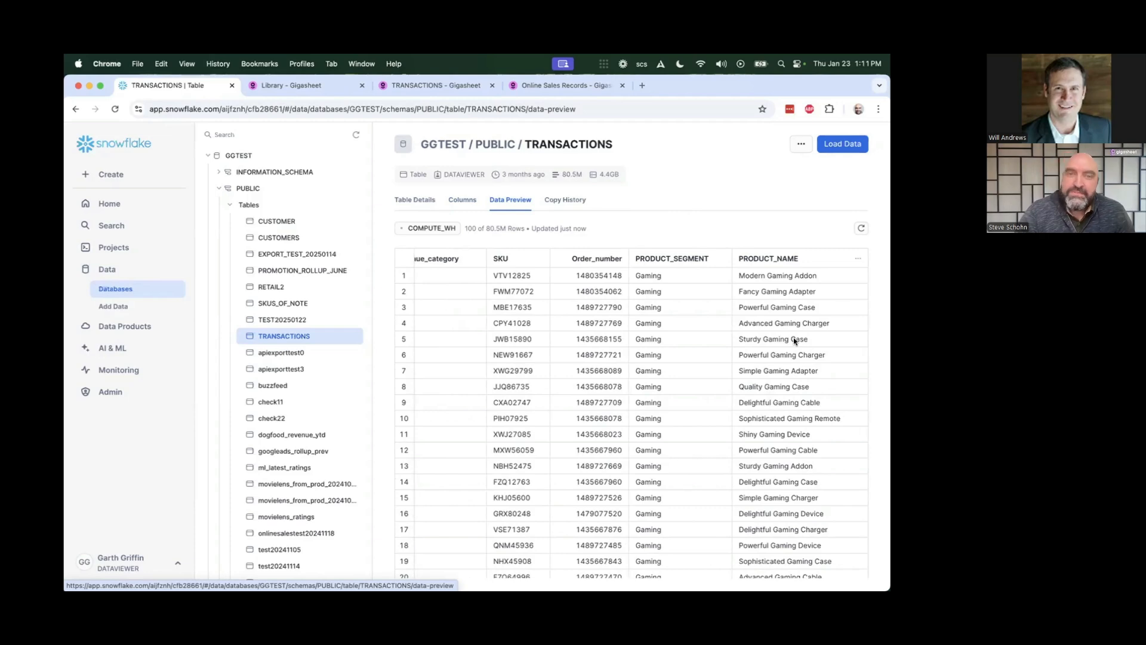
scroll(793, 338, "left", 15)
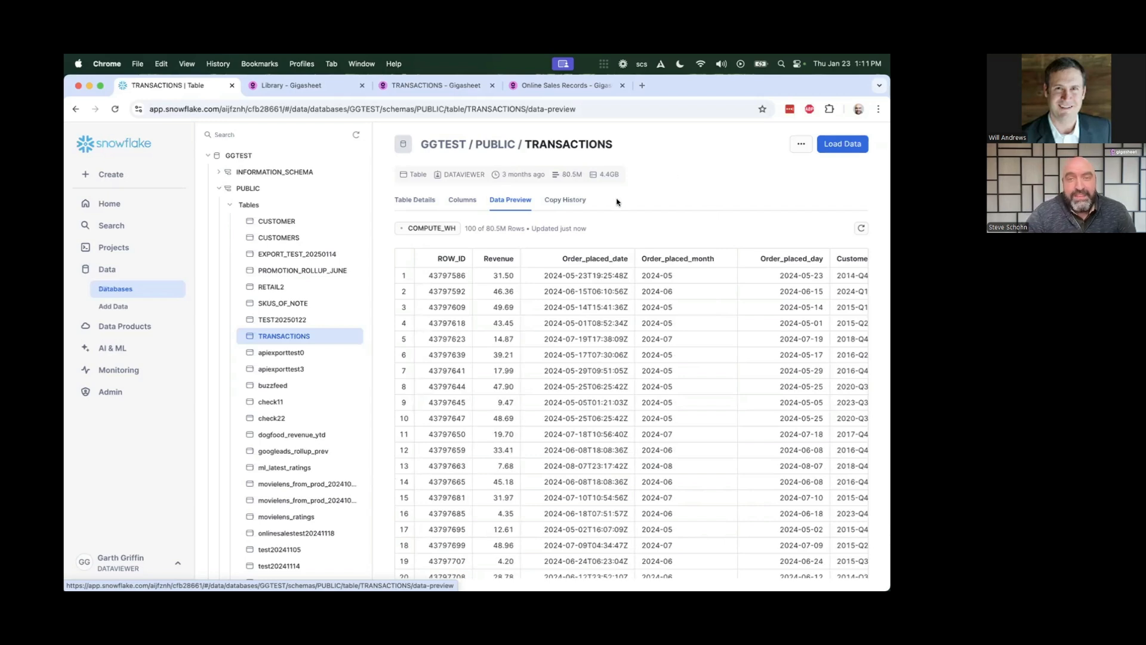
left_click(416, 200)
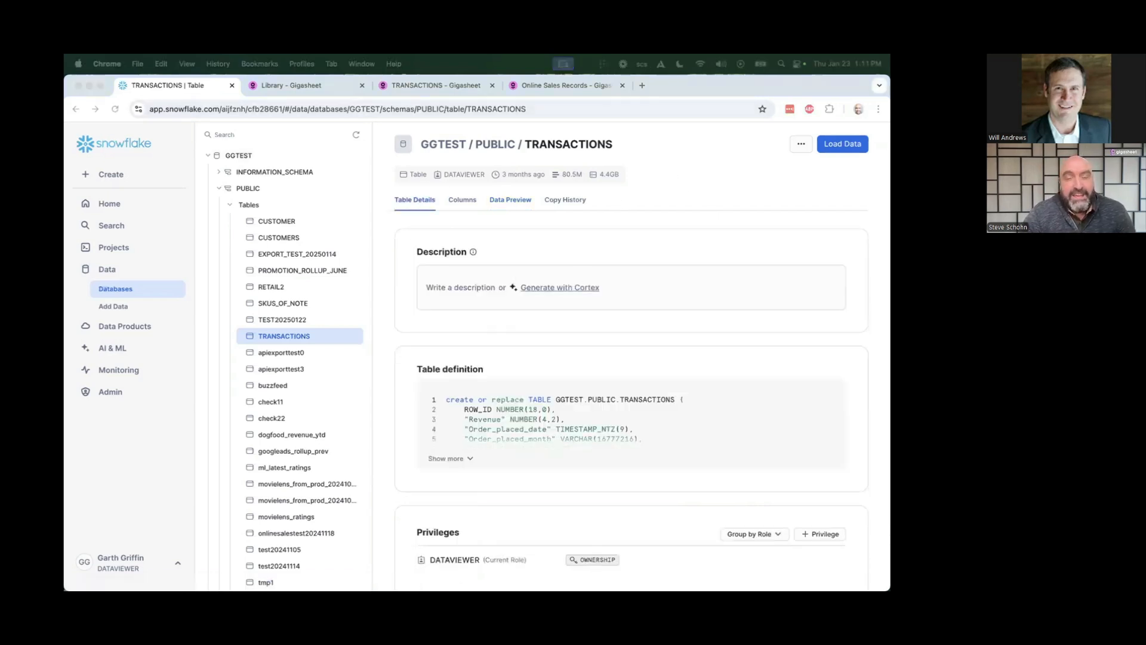
Bring the Ridiculous SQL document into view to read its query, and move its window back out of the way.
left_click_drag(64, 95, 534, 202)
left_click_drag(470, 123, 500, 88)
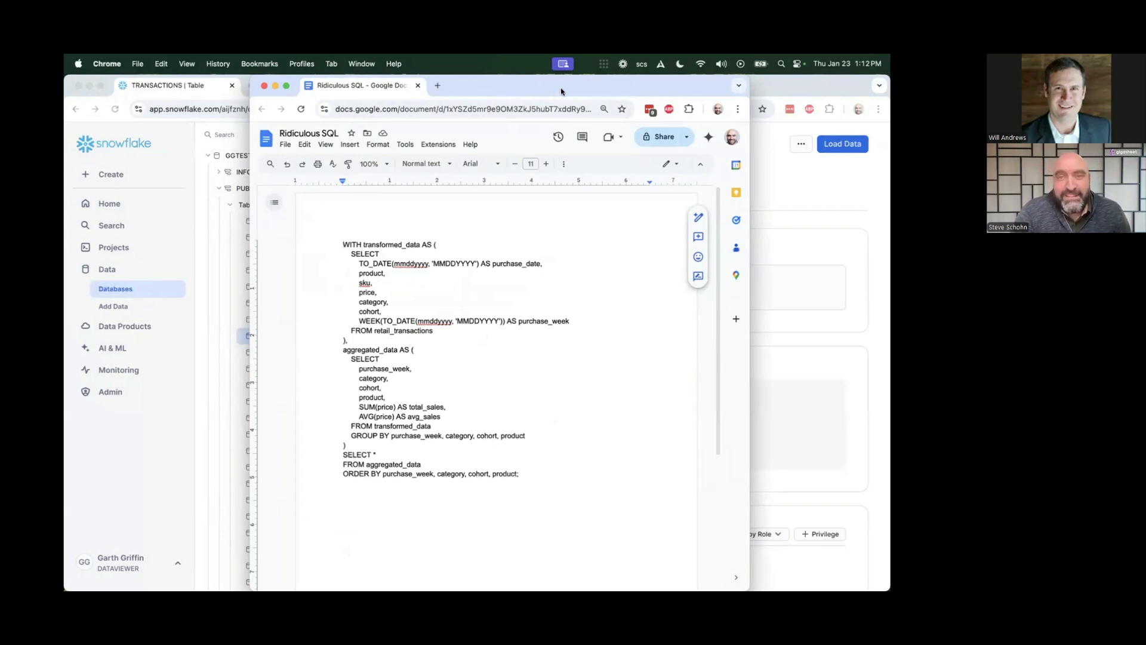
left_click_drag(554, 92, 36, 77)
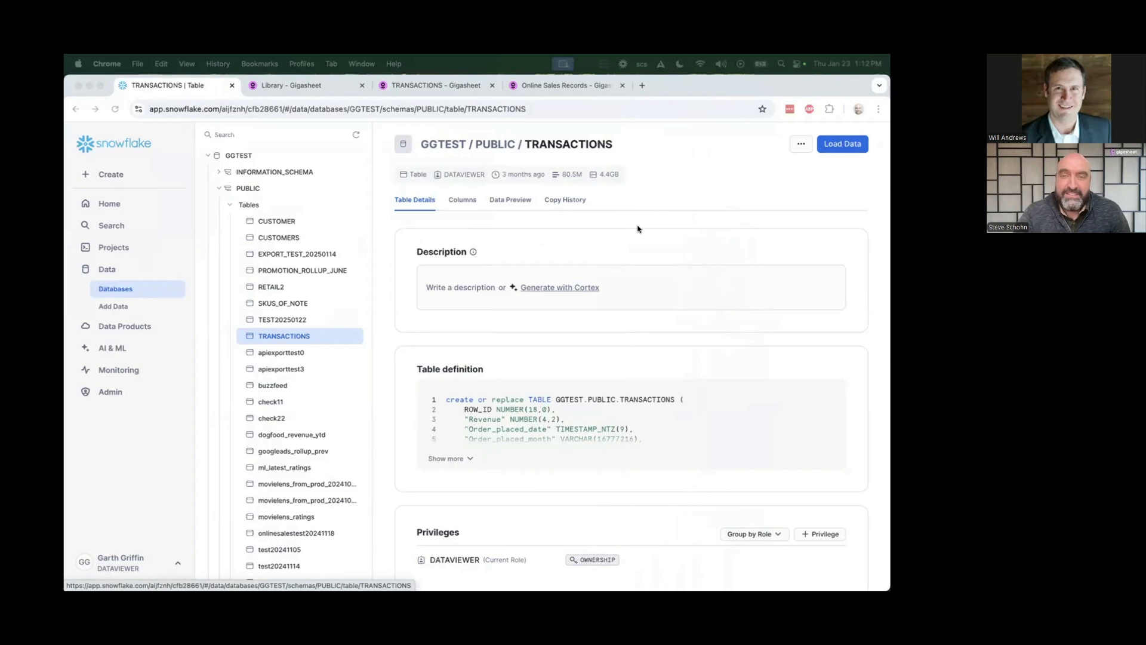
Look at the platform connections in Gigasheet and the Snowflake source table, and switch to the TRANSACTIONS sheet in Gigasheet.
left_click(317, 89)
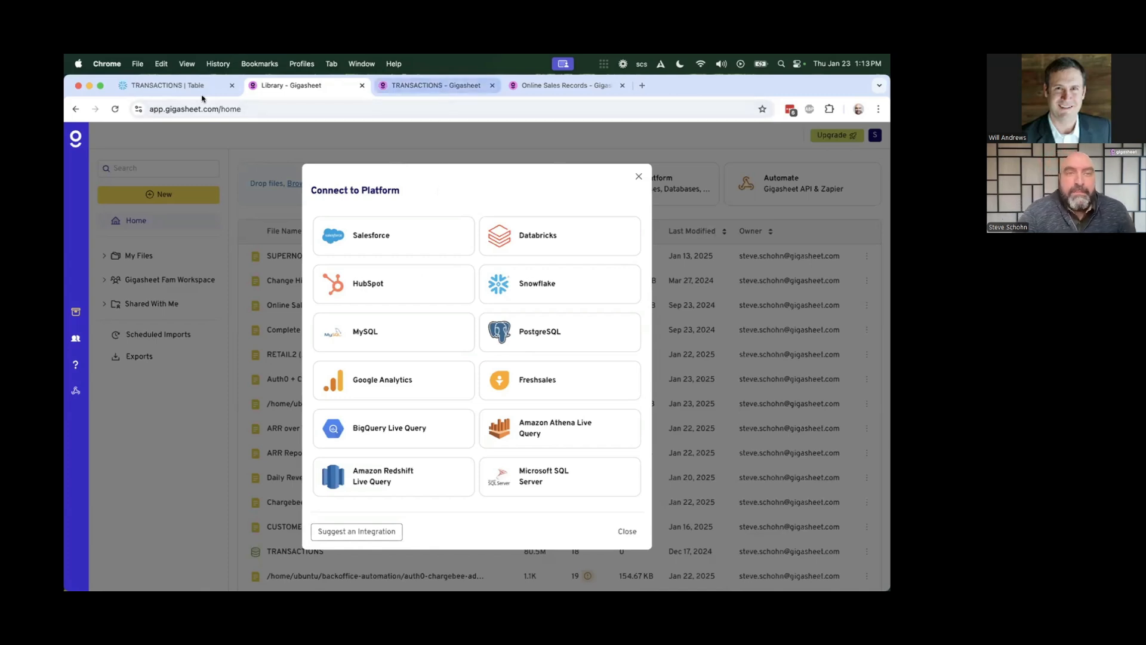
left_click(176, 94)
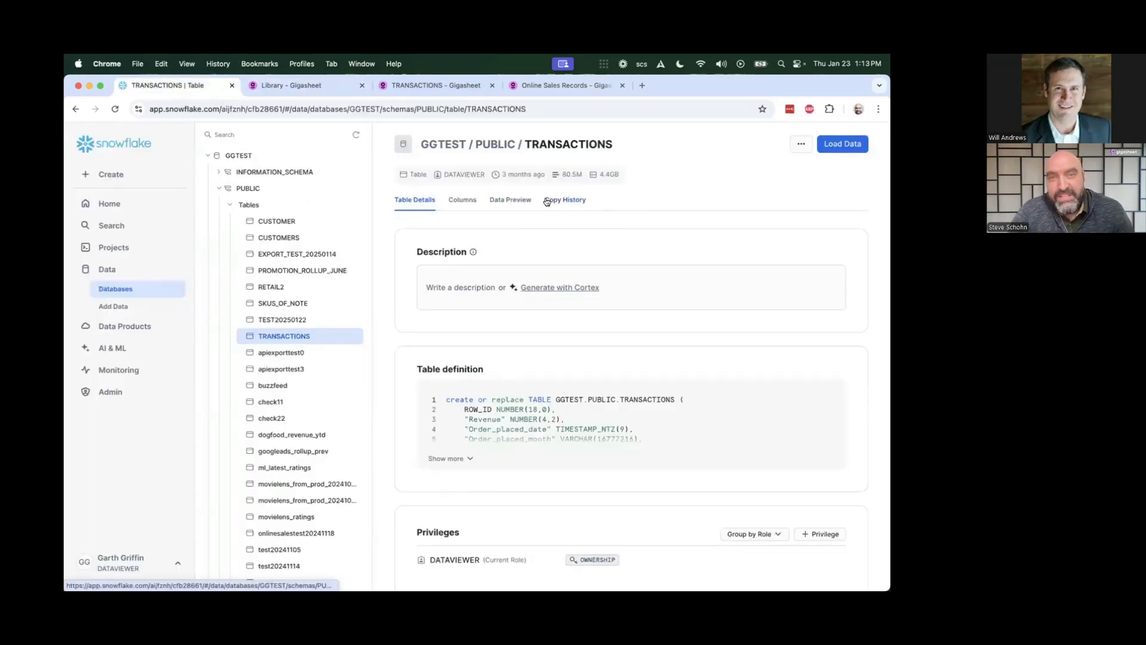
left_click(436, 86)
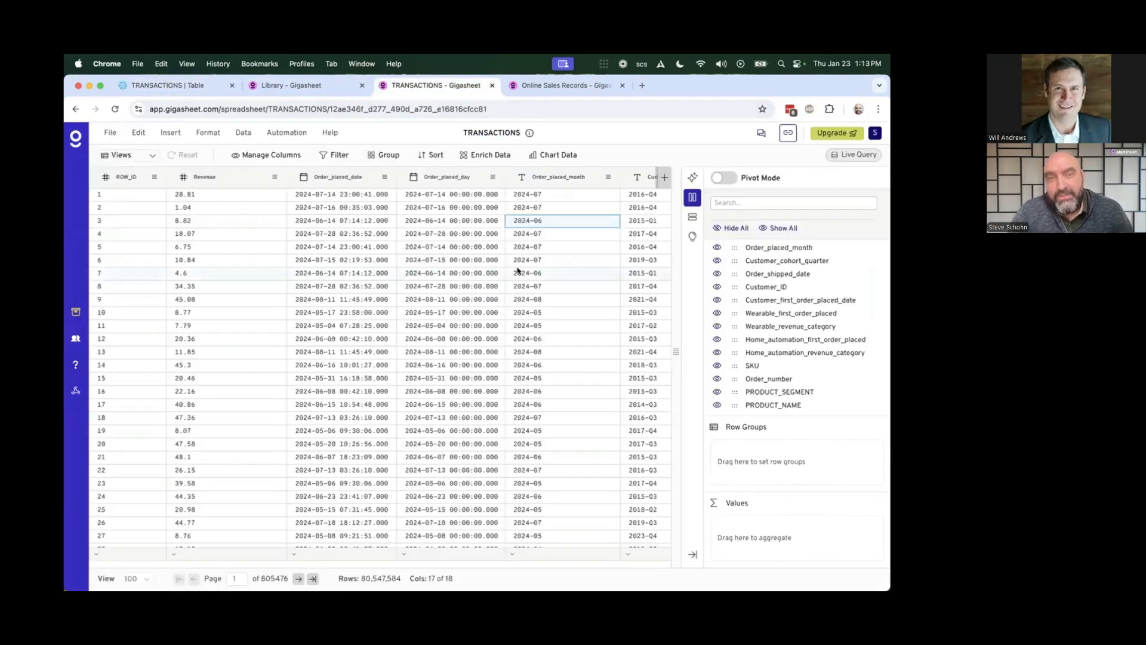
Highlight the sheet's total row count and look through the rows and columns of TRANSACTIONS.
double_click(378, 579)
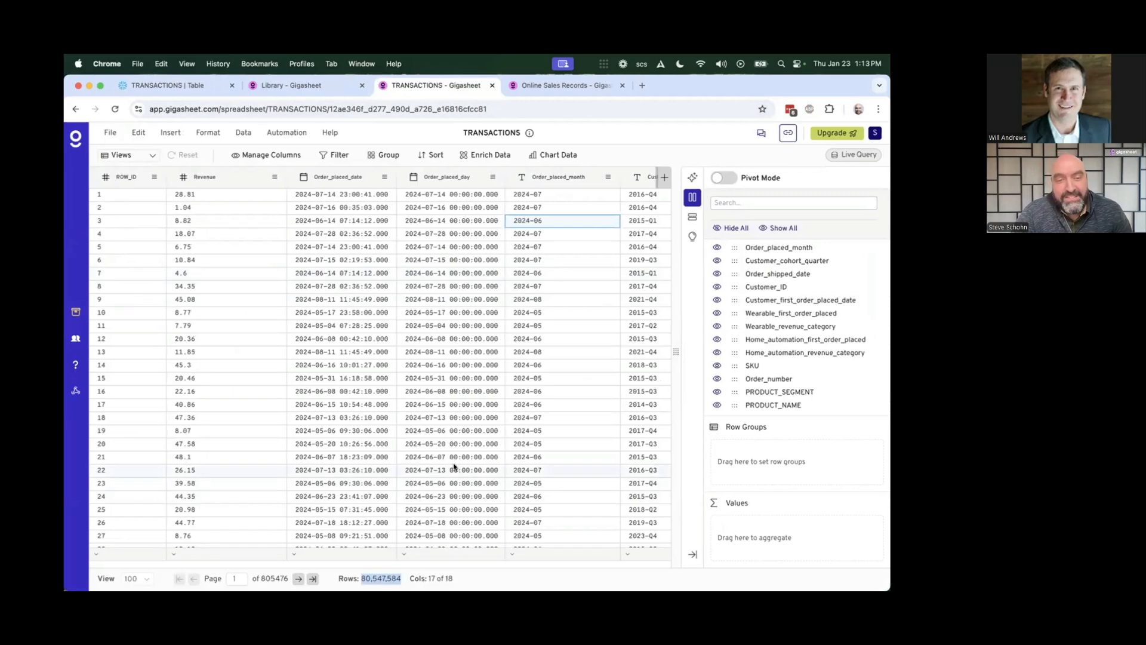
scroll(454, 467, "down", 15)
scroll(474, 466, "up", 15)
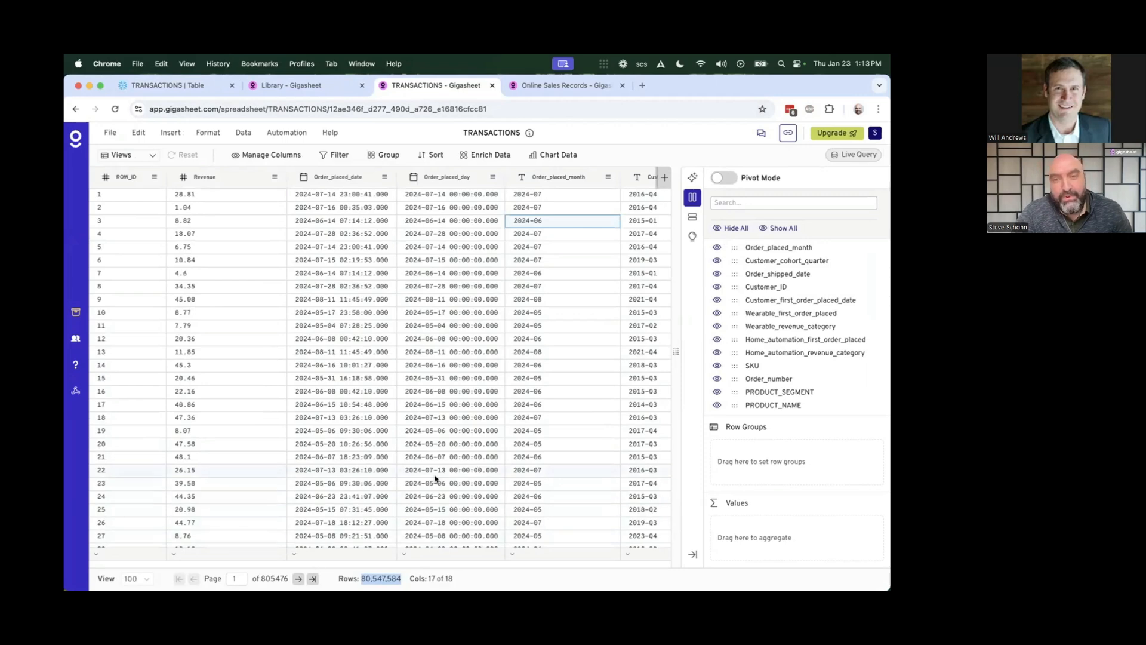
scroll(435, 477, "right", 15)
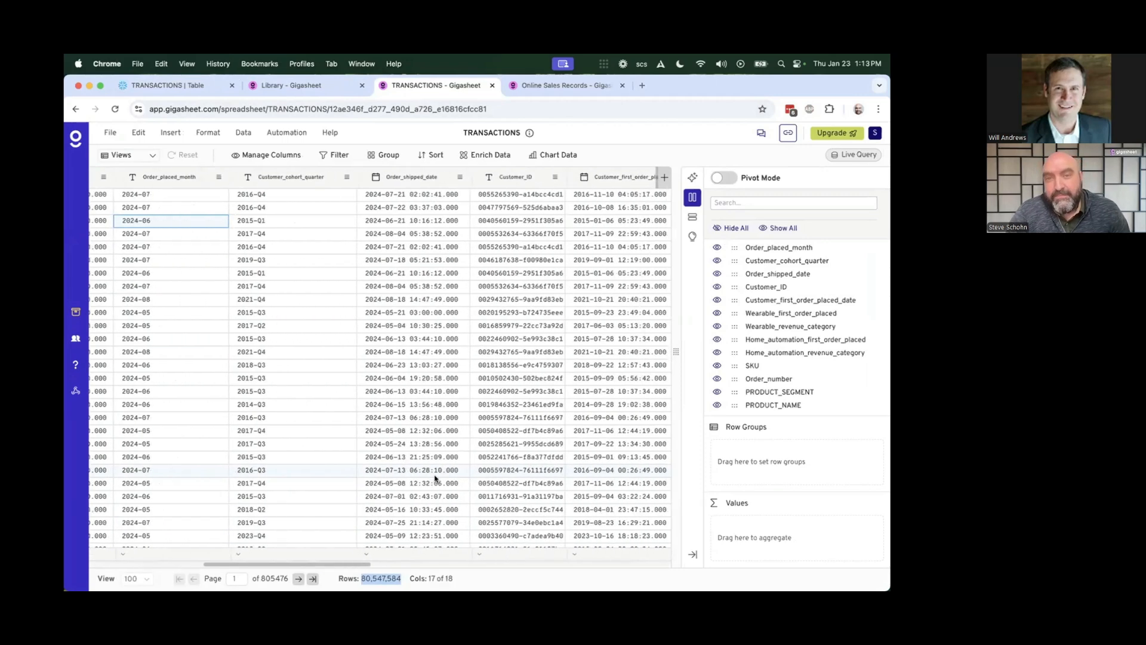
scroll(434, 477, "right", 5)
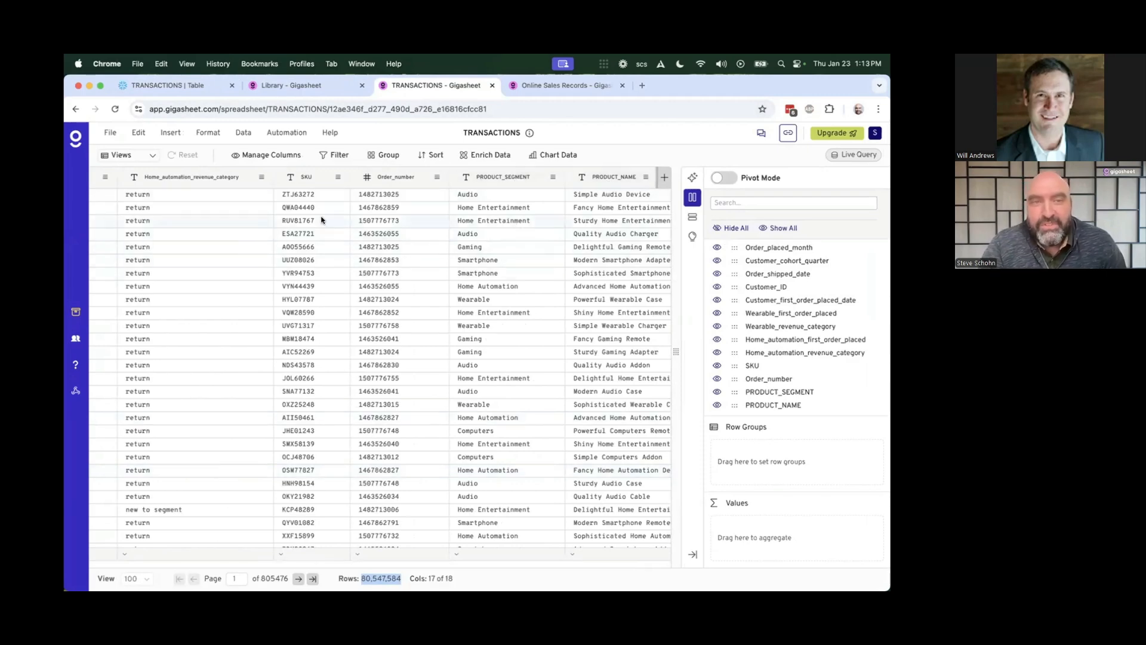
scroll(321, 220, "left", 10)
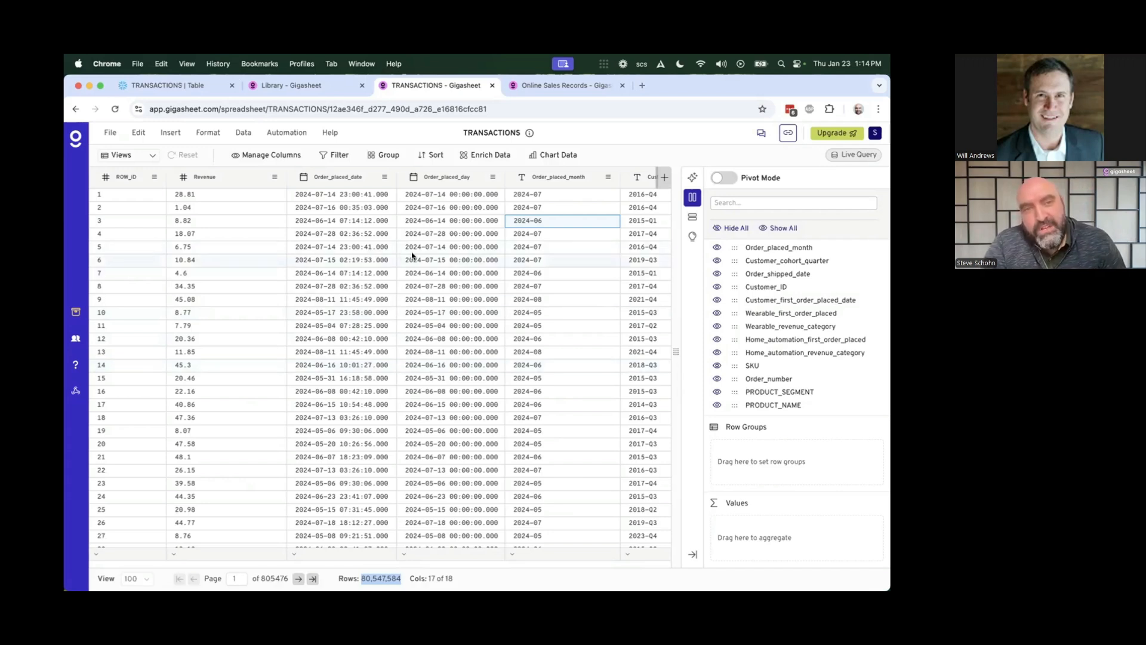
Examine the order date, customer, wearable and home automation columns across to SKU and Order_number.
scroll(489, 242, "right", 5)
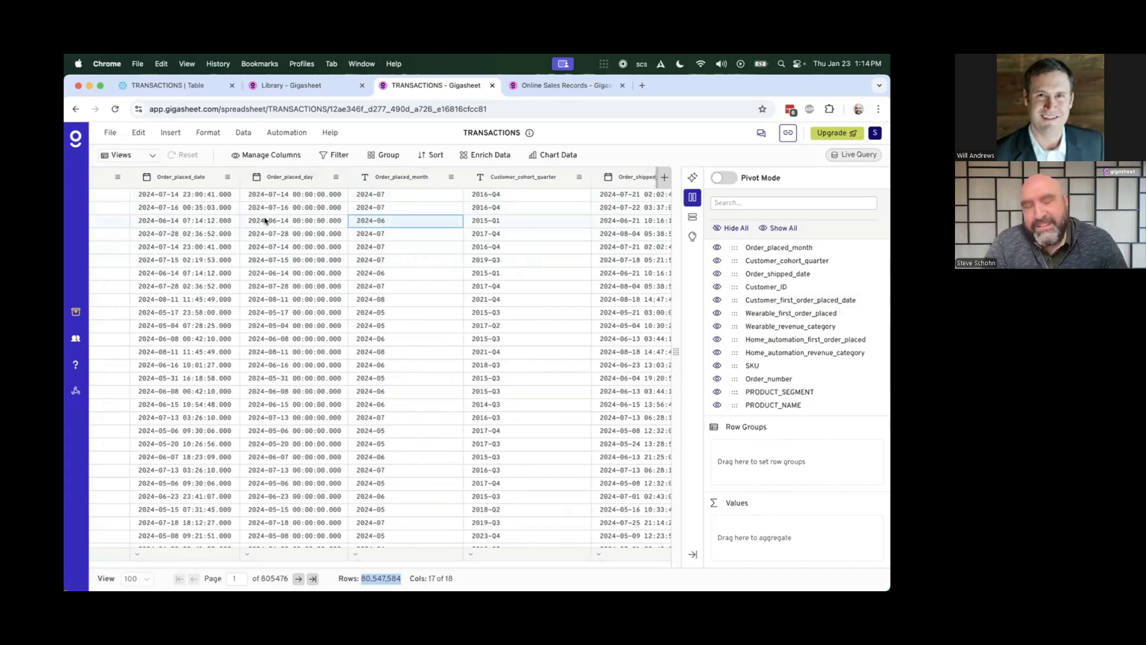
scroll(439, 222, "right", 3)
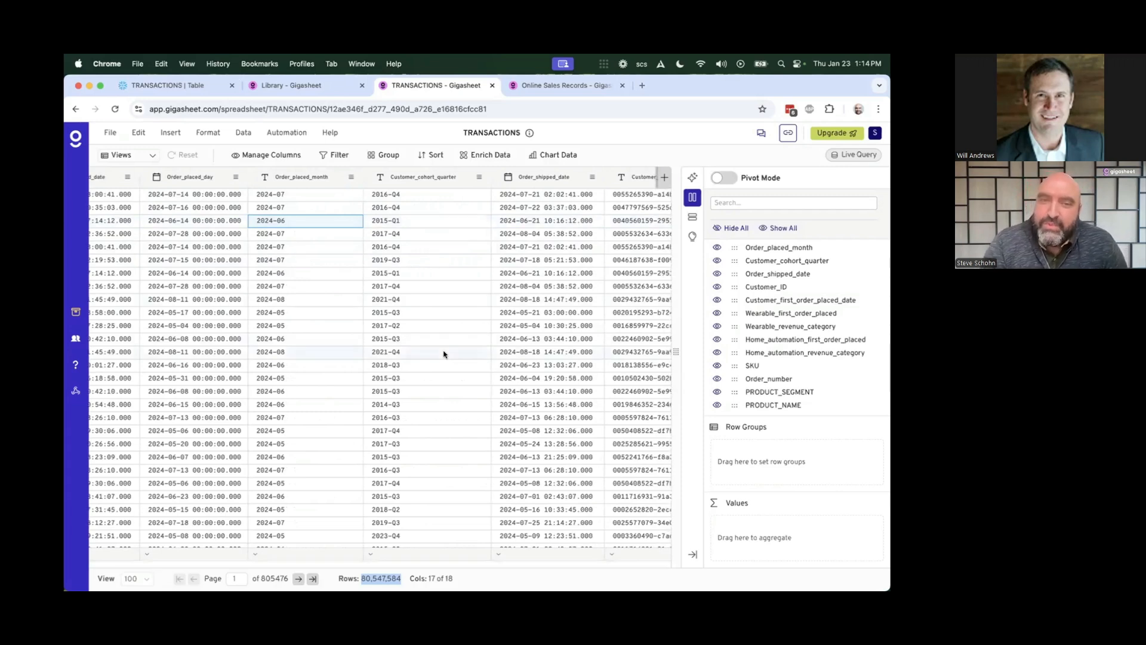
scroll(444, 354, "right", 3)
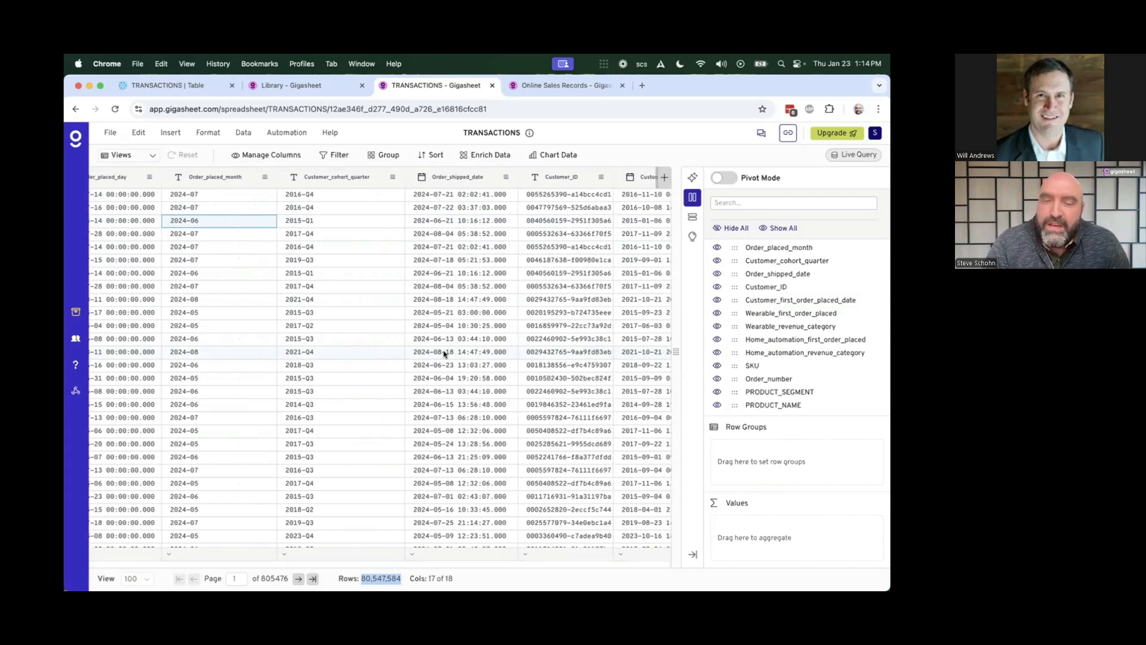
scroll(443, 354, "right", 10)
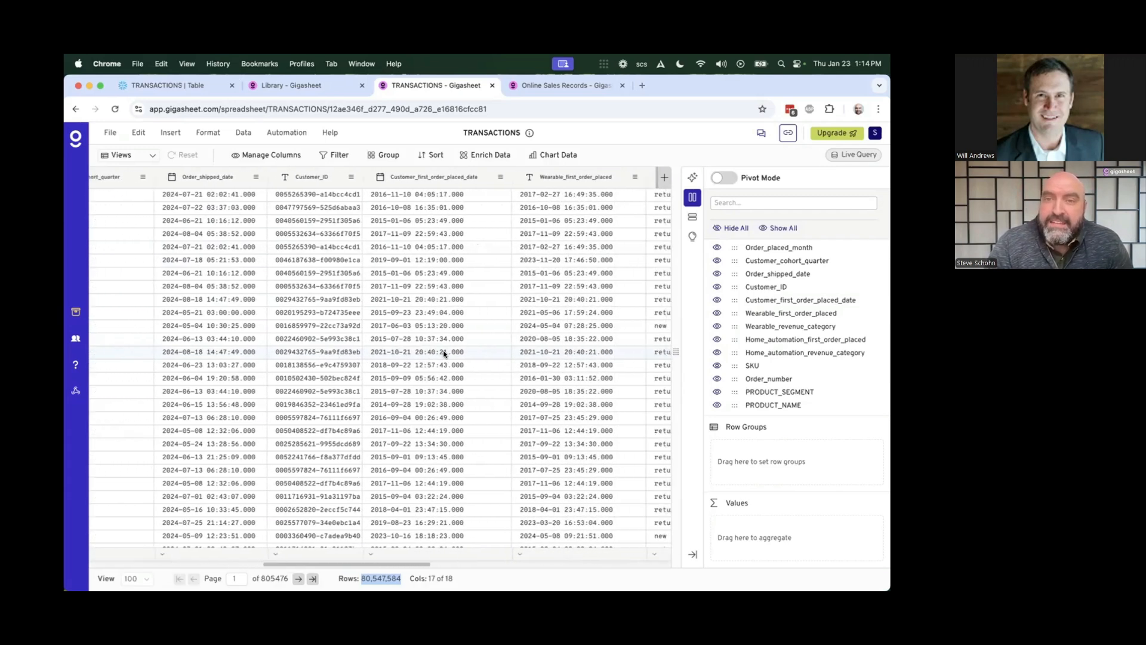
scroll(443, 354, "right", 6)
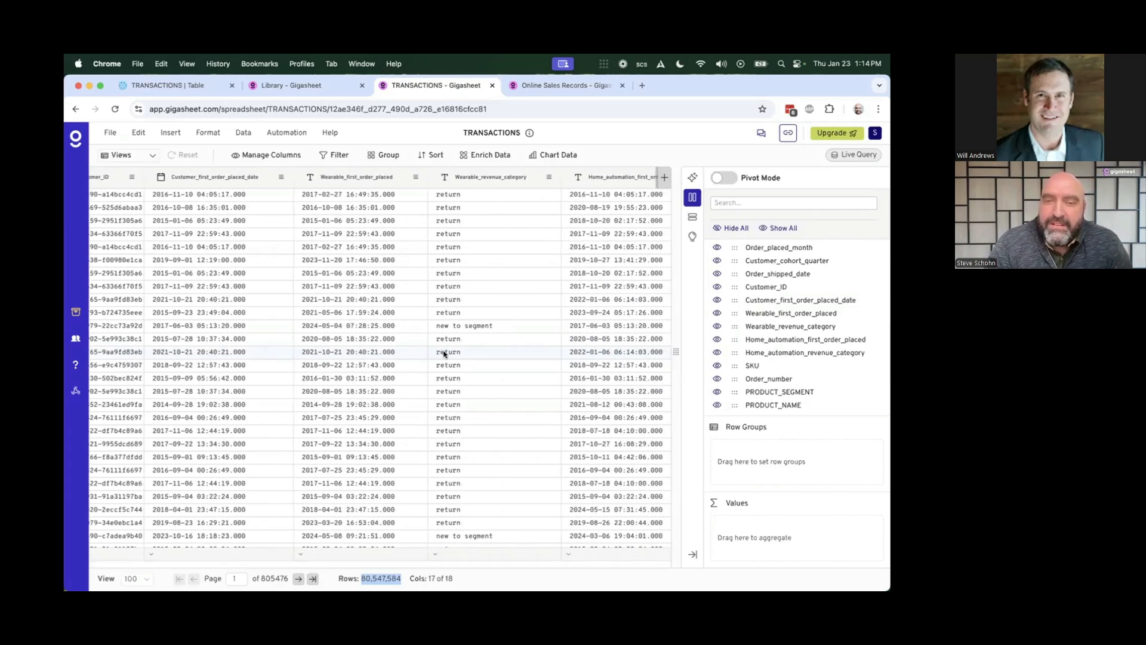
scroll(444, 354, "right", 3)
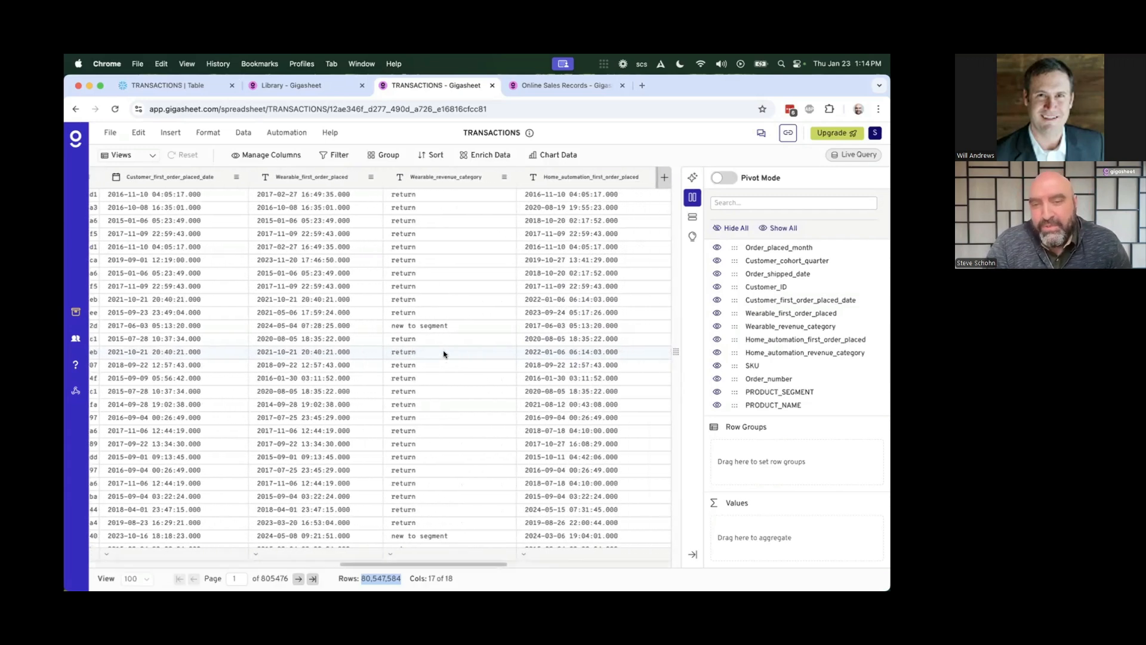
scroll(443, 354, "right", 4)
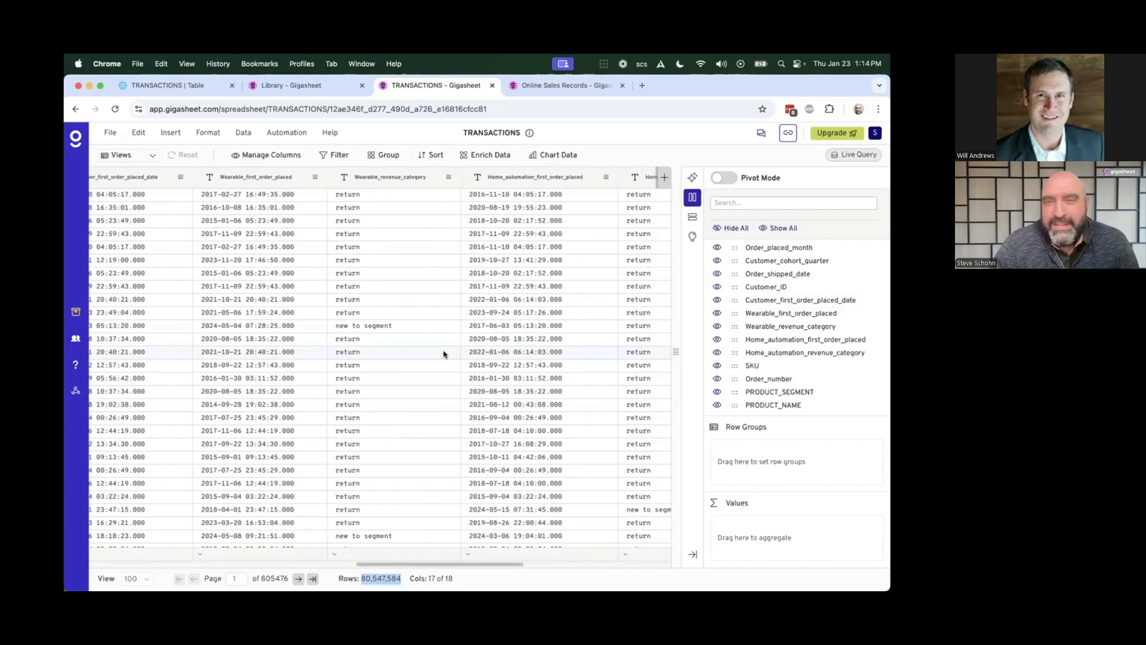
scroll(443, 354, "right", 7)
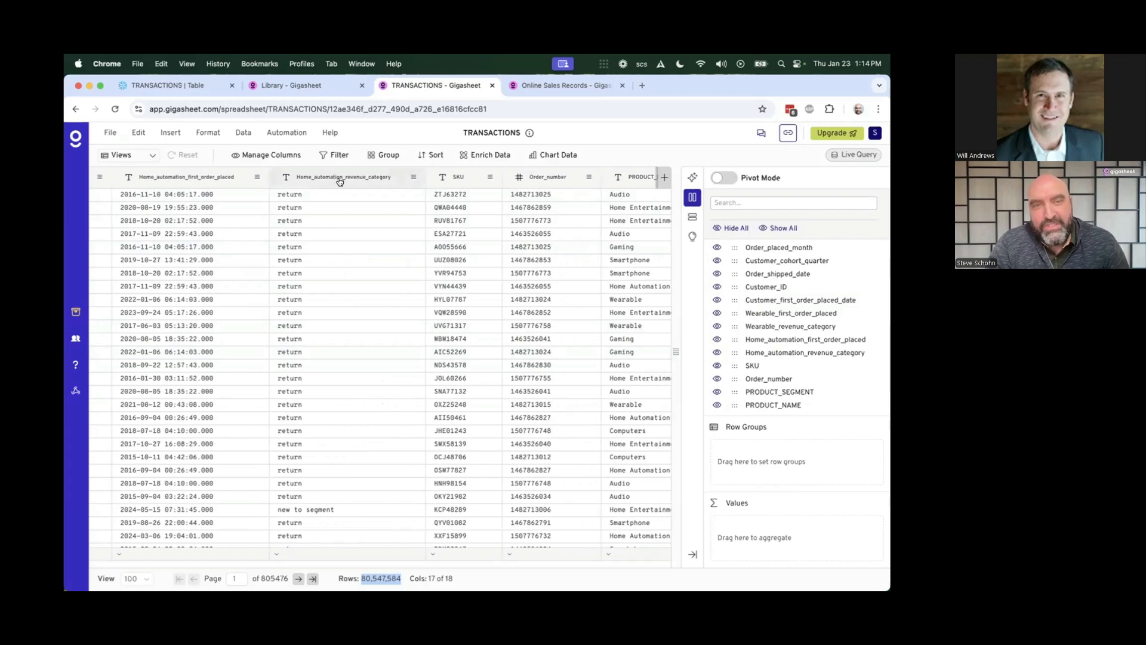
Add Unique summaries to the Home_automation_revenue_category and SKU columns.
left_click(275, 556)
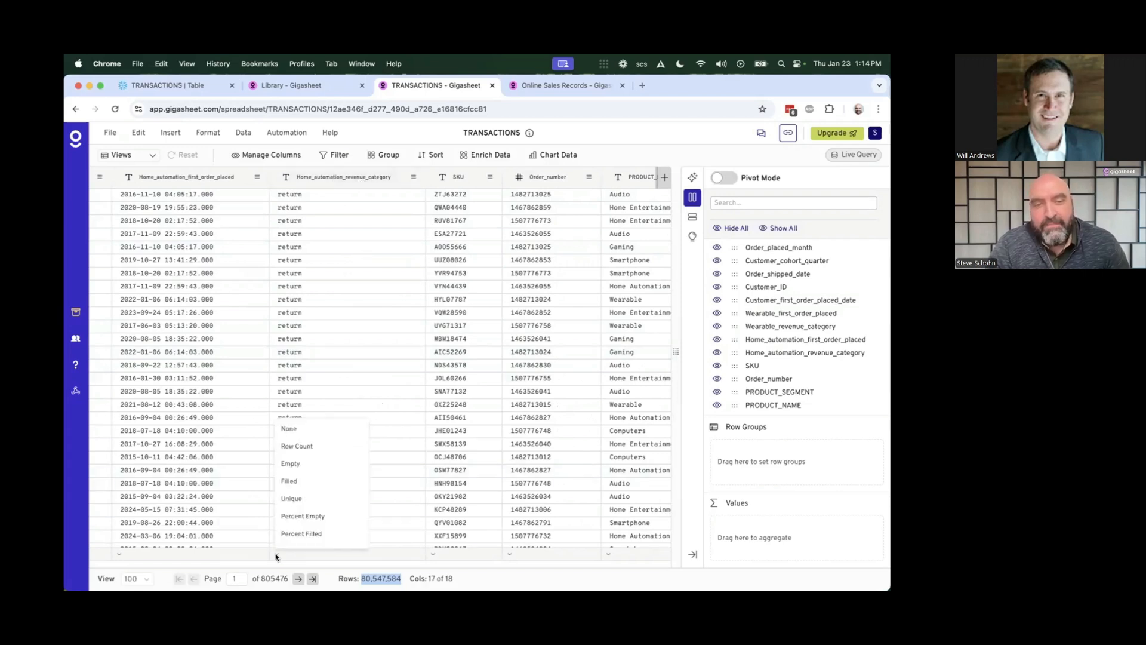
left_click(314, 500)
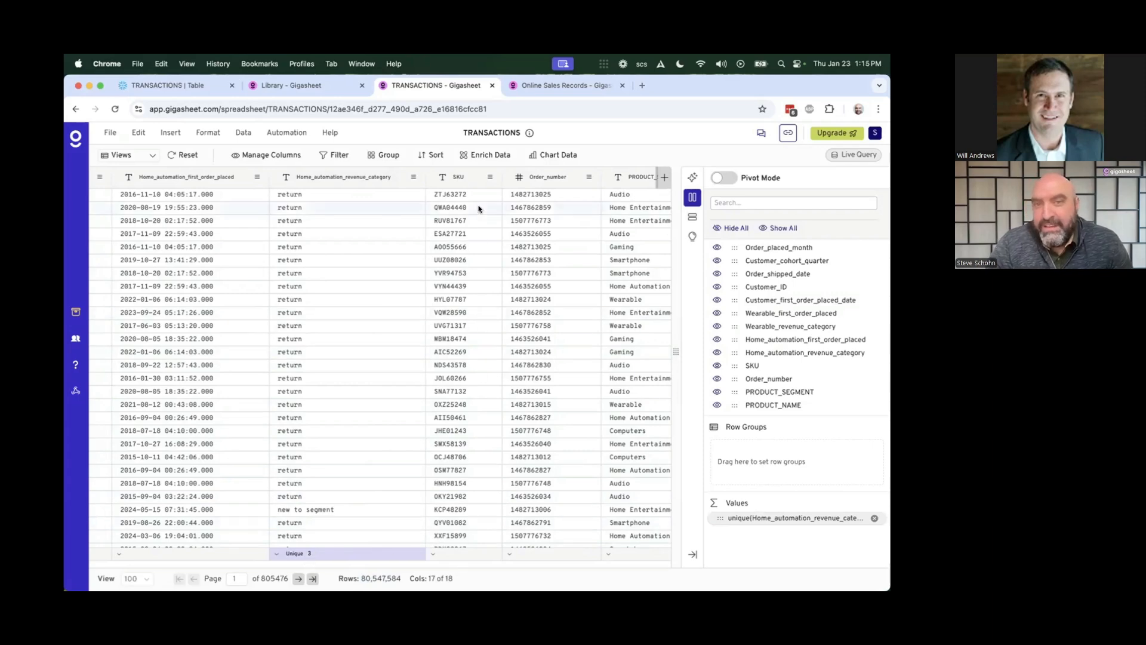
left_click(432, 554)
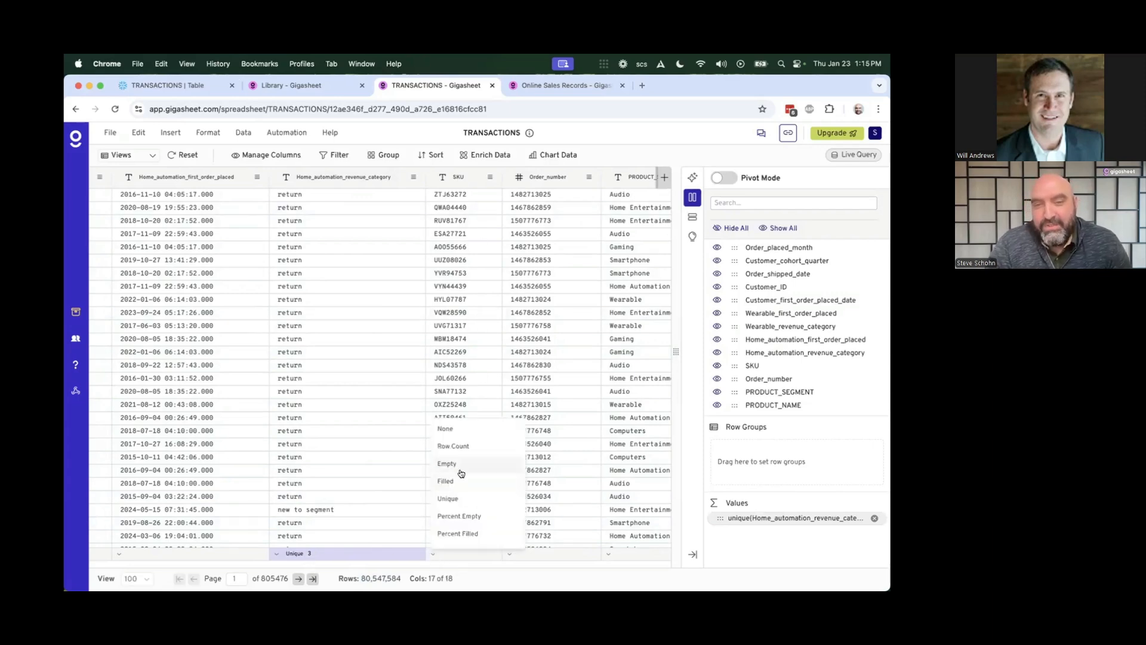
left_click(455, 500)
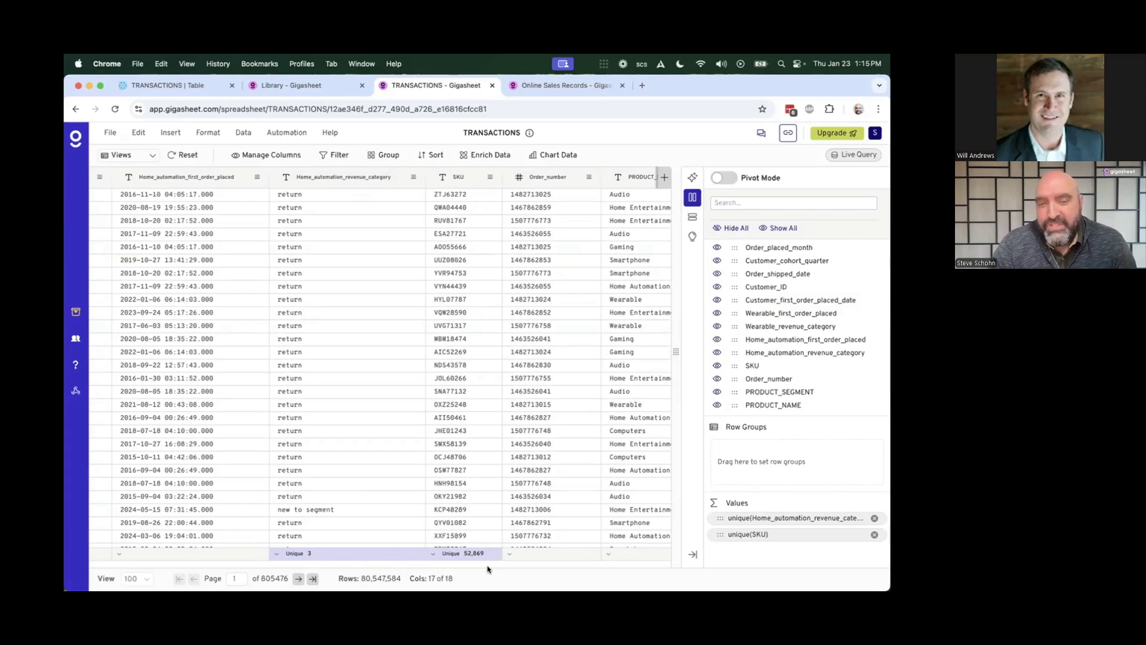
Remove the unique aggregations for SKU and Home_automation_revenue_category from the sheet.
left_click(875, 535)
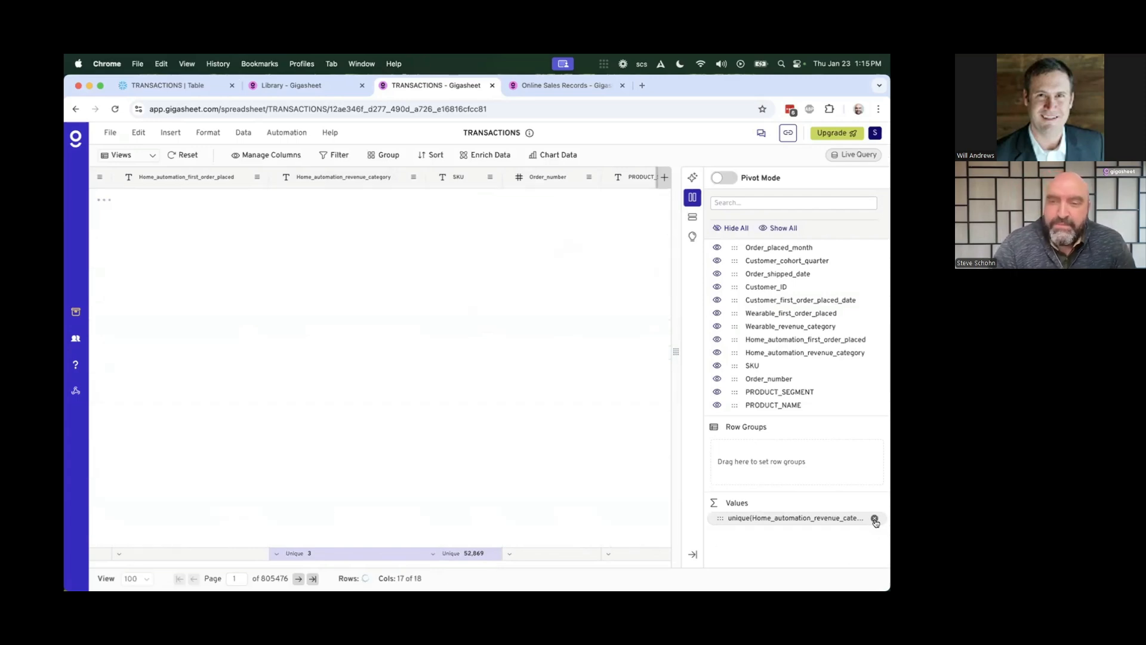
left_click(875, 518)
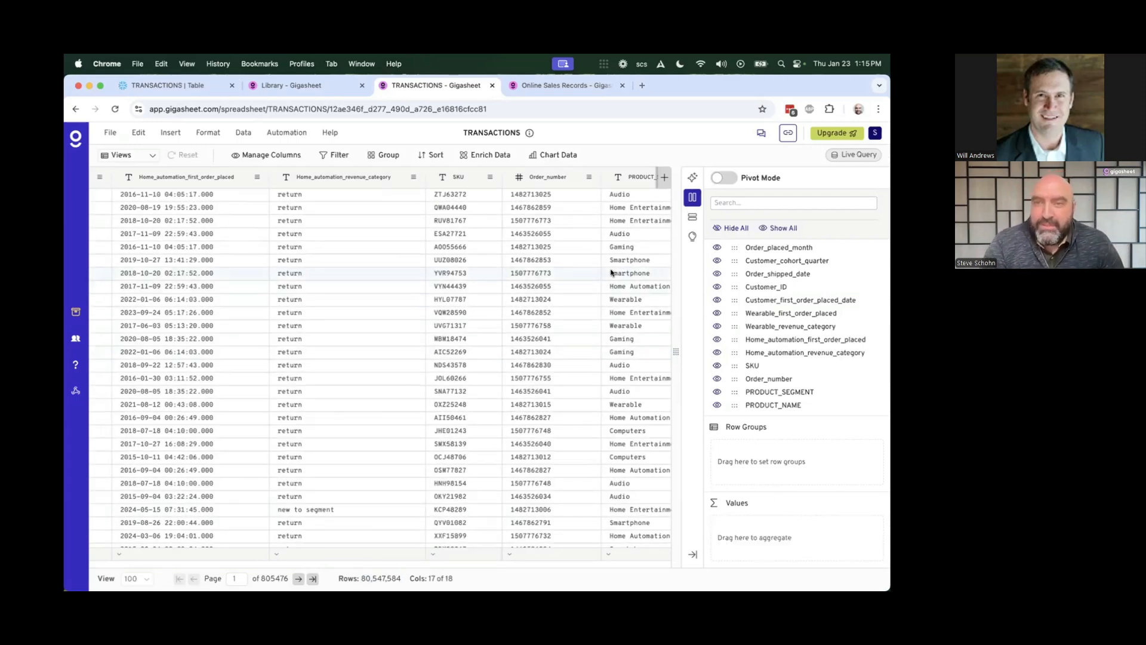
Turn on pivot mode and move PRODUCT_SEGMENT from the column groups to the row groups.
left_click(729, 179)
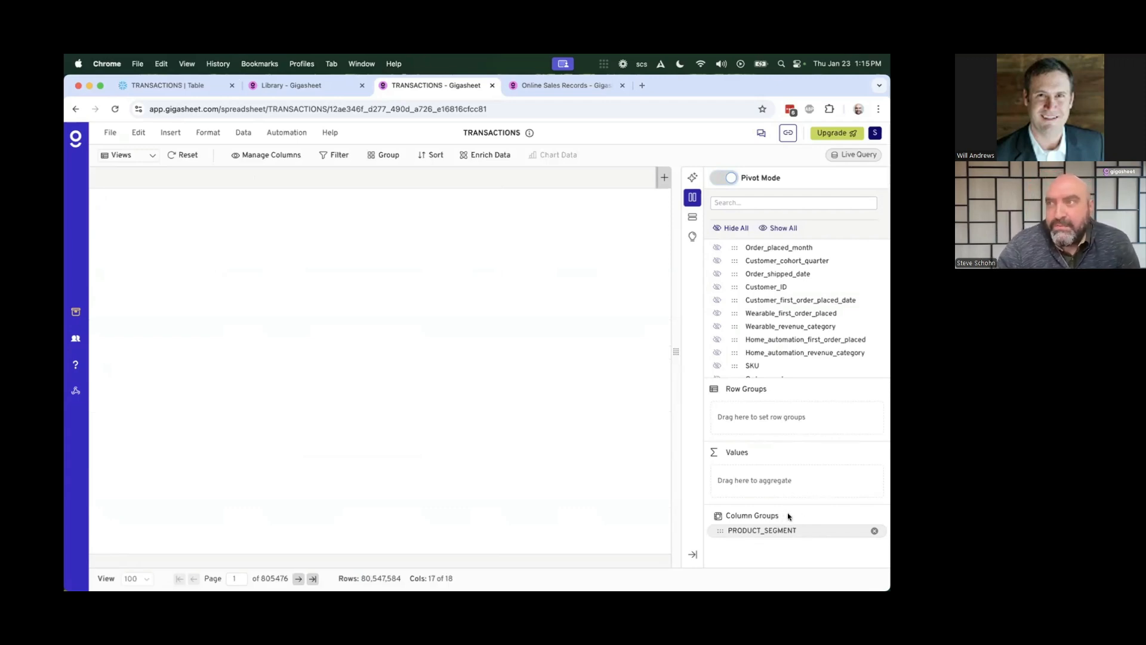
left_click_drag(724, 530, 727, 418)
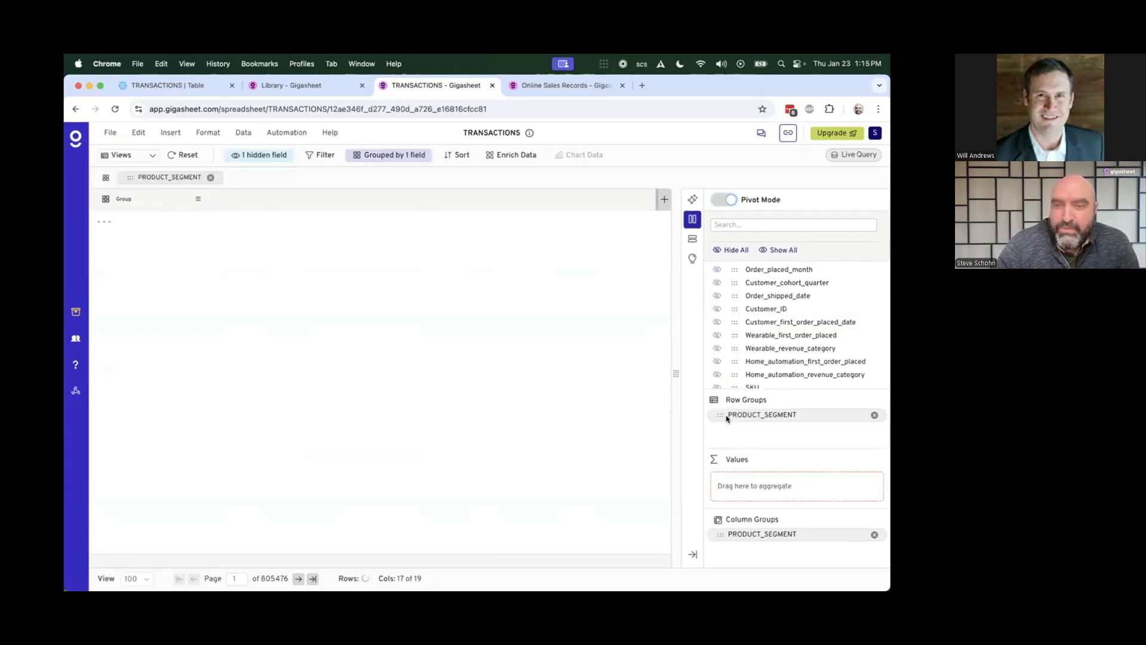
left_click(874, 534)
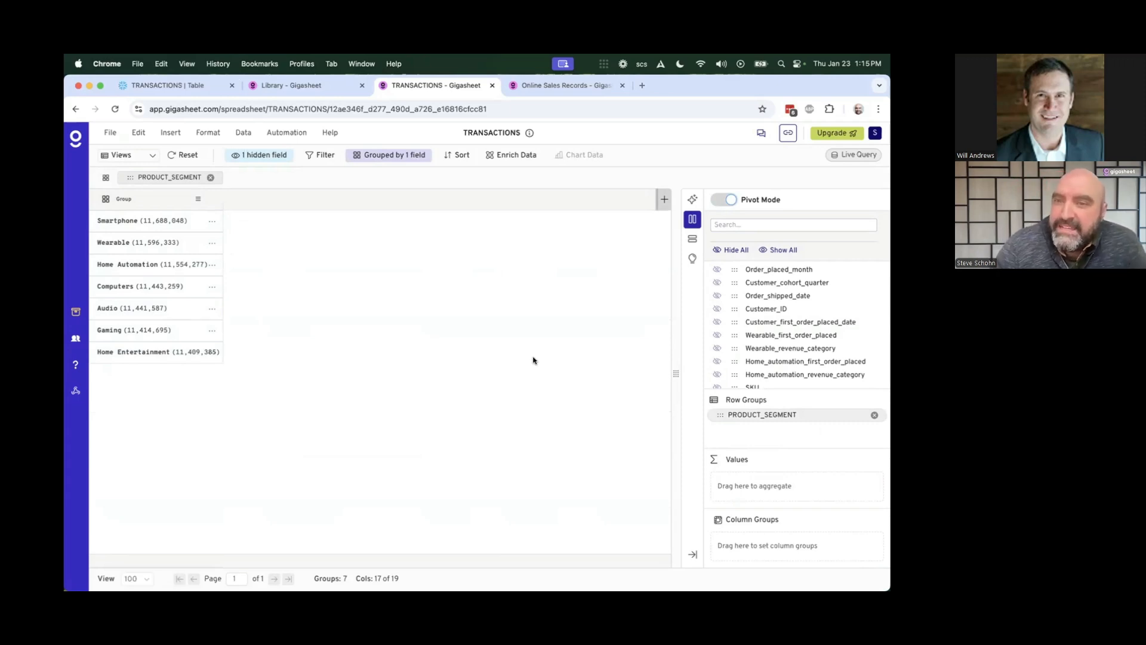
Set Customer_cohort_quarter as the pivot's column group.
scroll(788, 354, "up", 3)
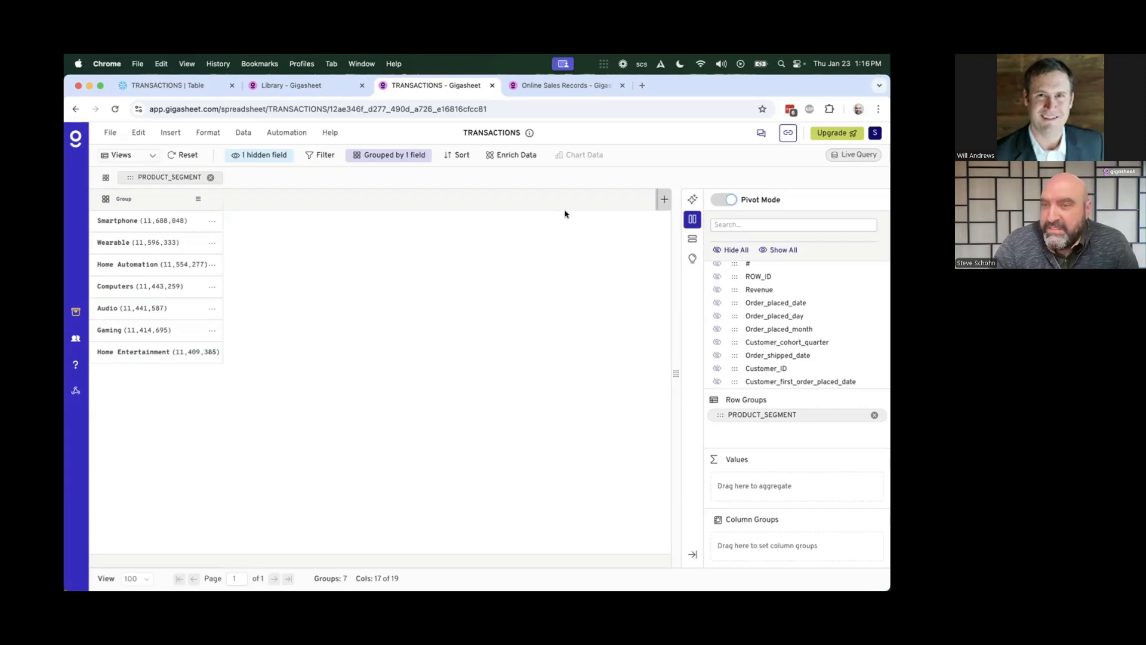
scroll(785, 301, "down", 2)
scroll(785, 300, "up", 3)
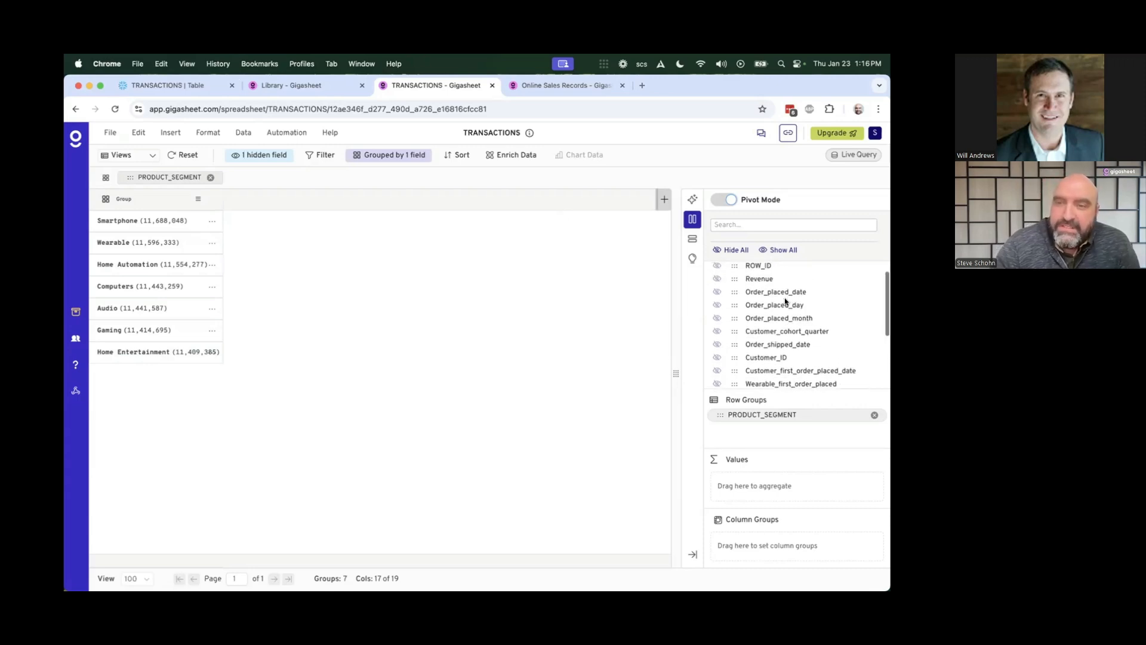
scroll(785, 300, "down", 2)
scroll(786, 301, "down", 2)
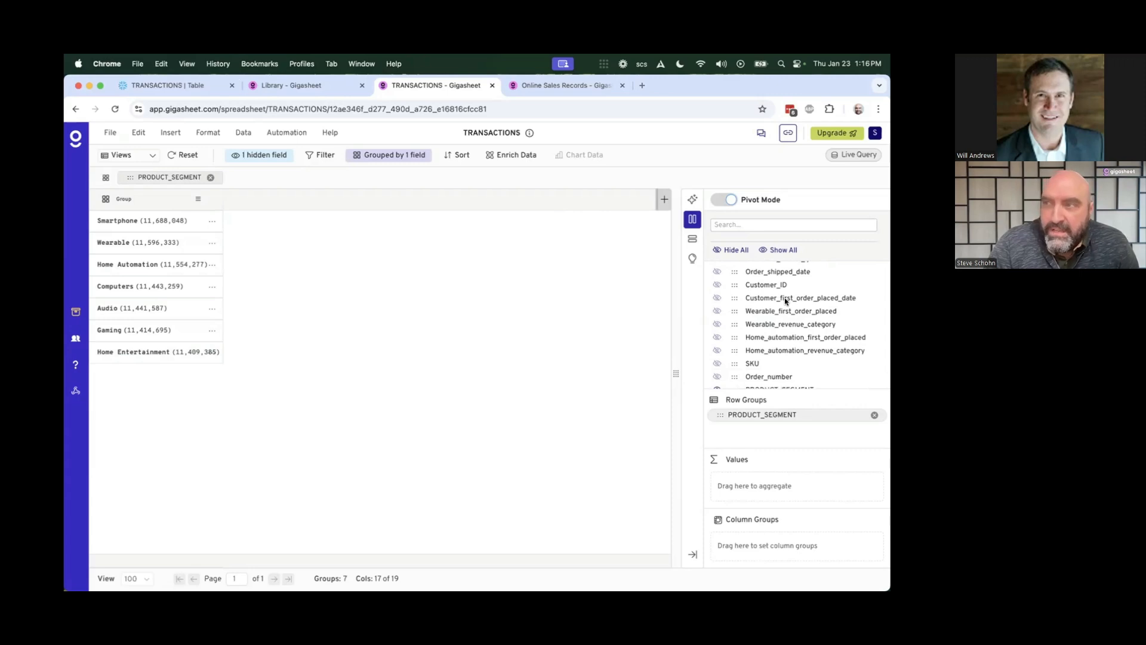
scroll(785, 301, "down", 2)
scroll(780, 302, "up", 3)
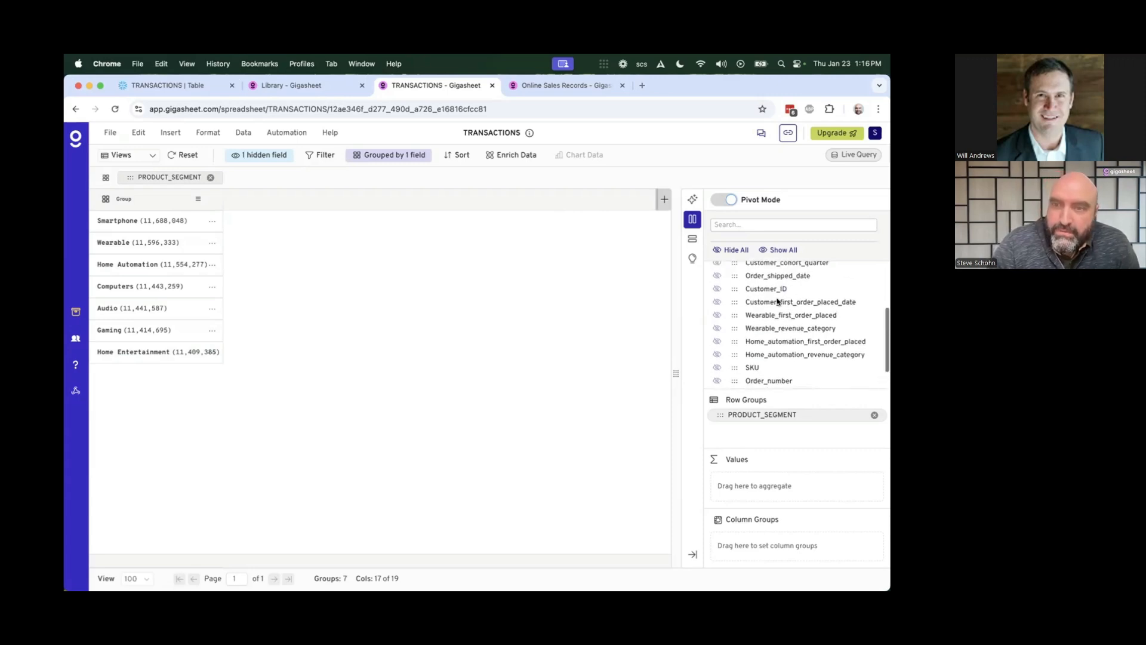
scroll(764, 302, "up", 2)
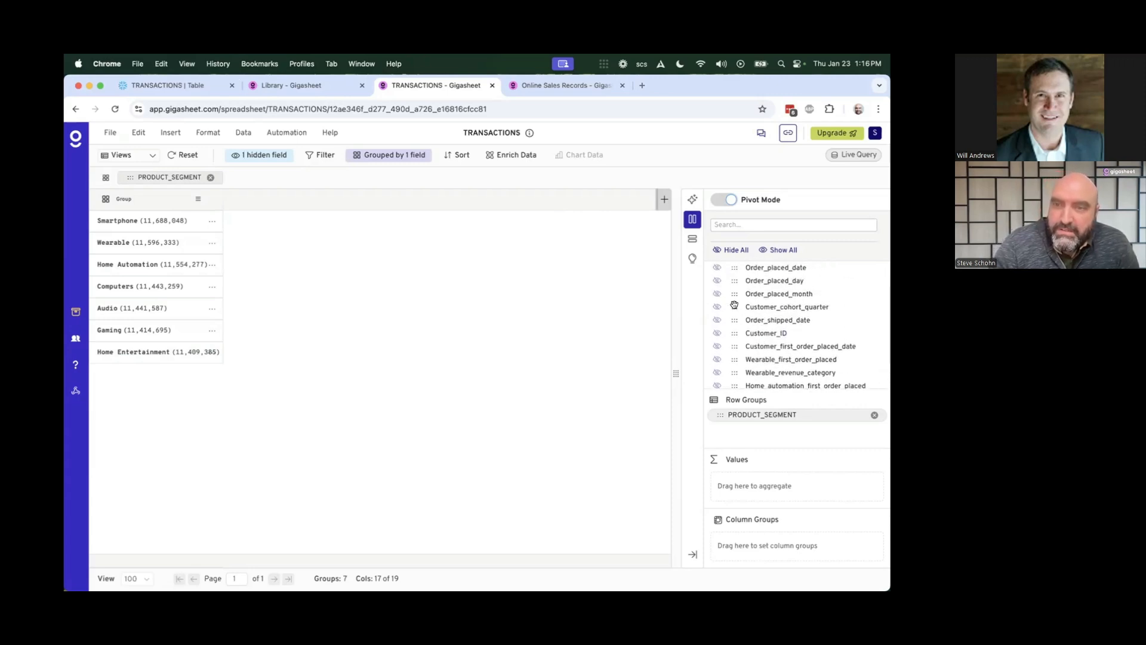
left_click_drag(734, 305, 749, 525)
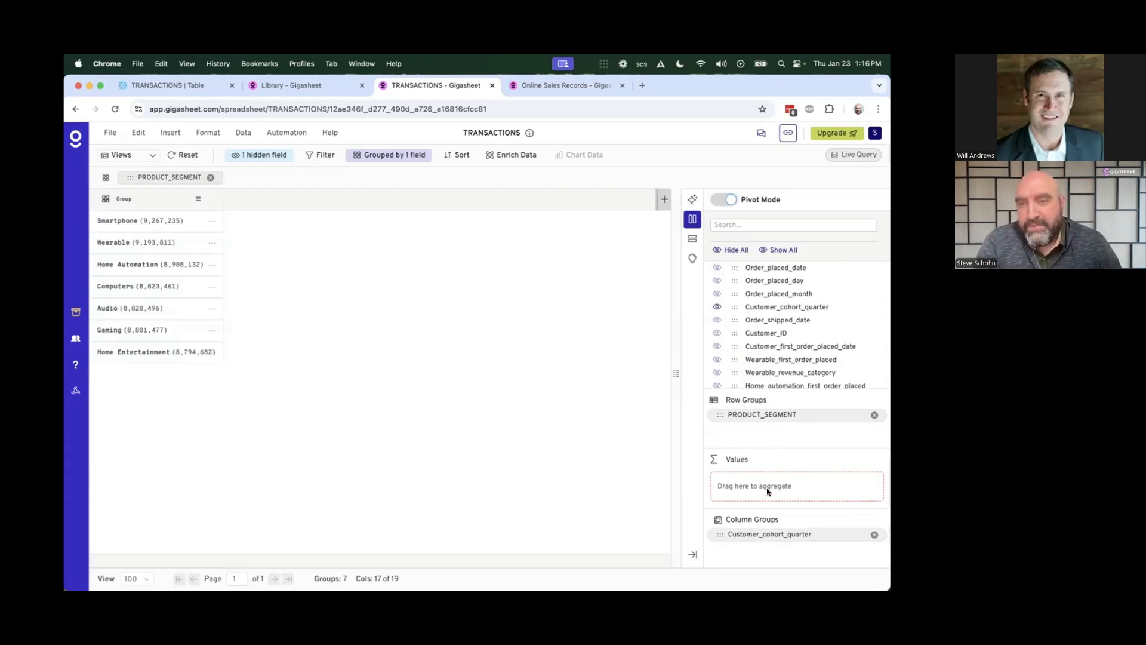
Add Revenue to the pivot values as a sum and look over the other aggregation options.
scroll(784, 388, "up", 2)
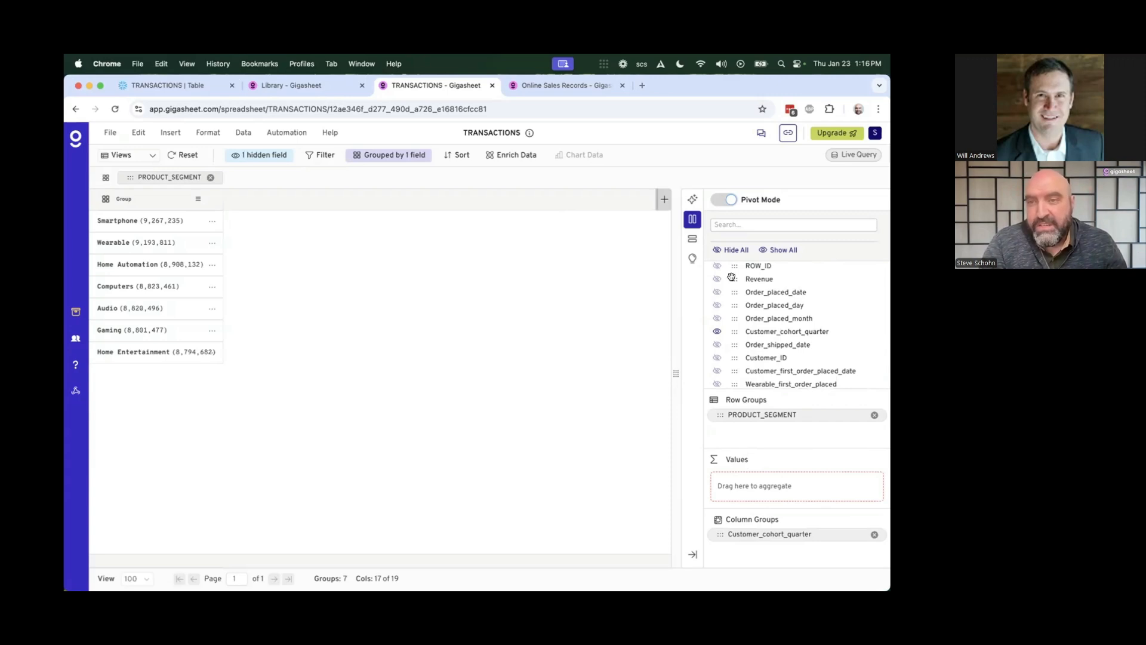
left_click_drag(731, 277, 741, 472)
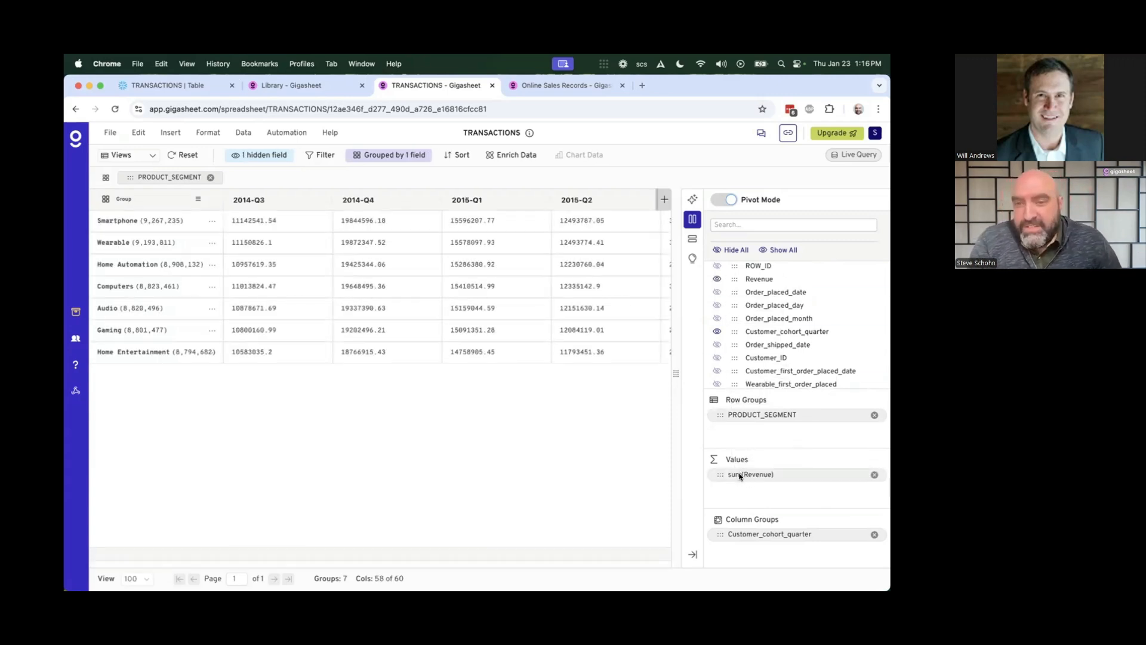
left_click(739, 476)
scroll(738, 491, "down", 3)
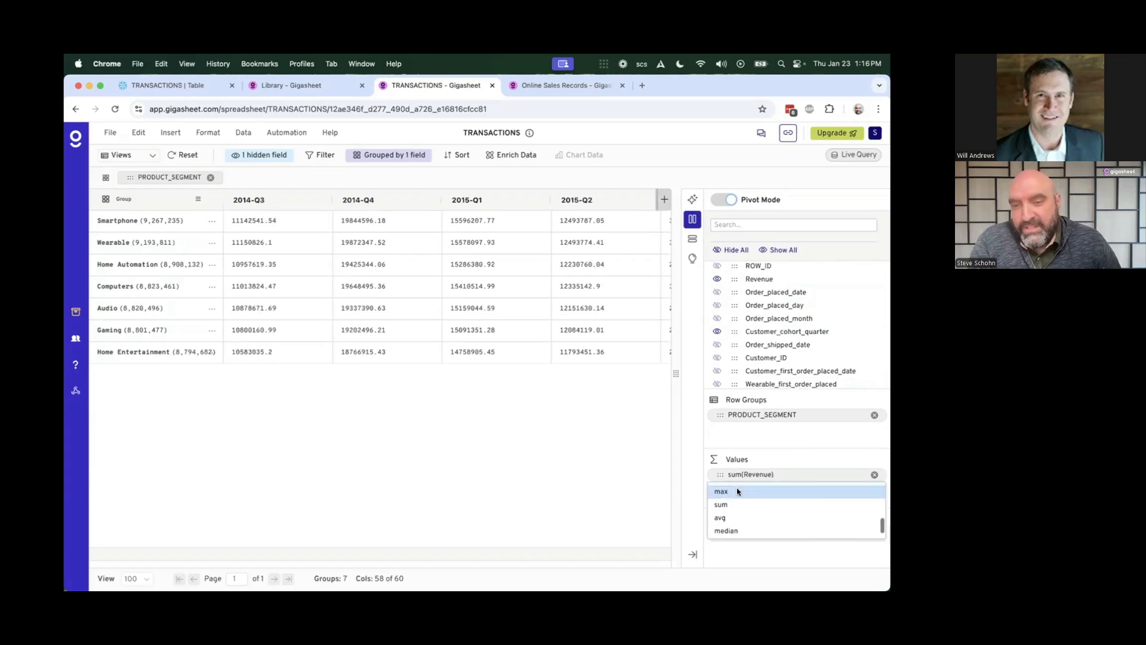
left_click(769, 447)
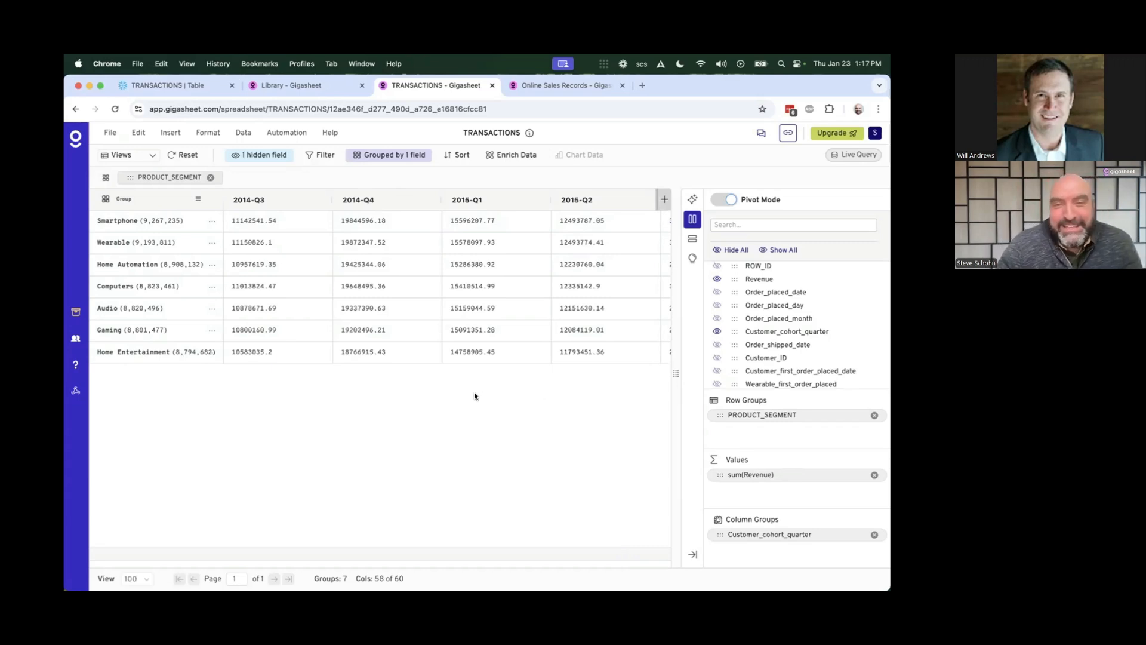
right_click(409, 366)
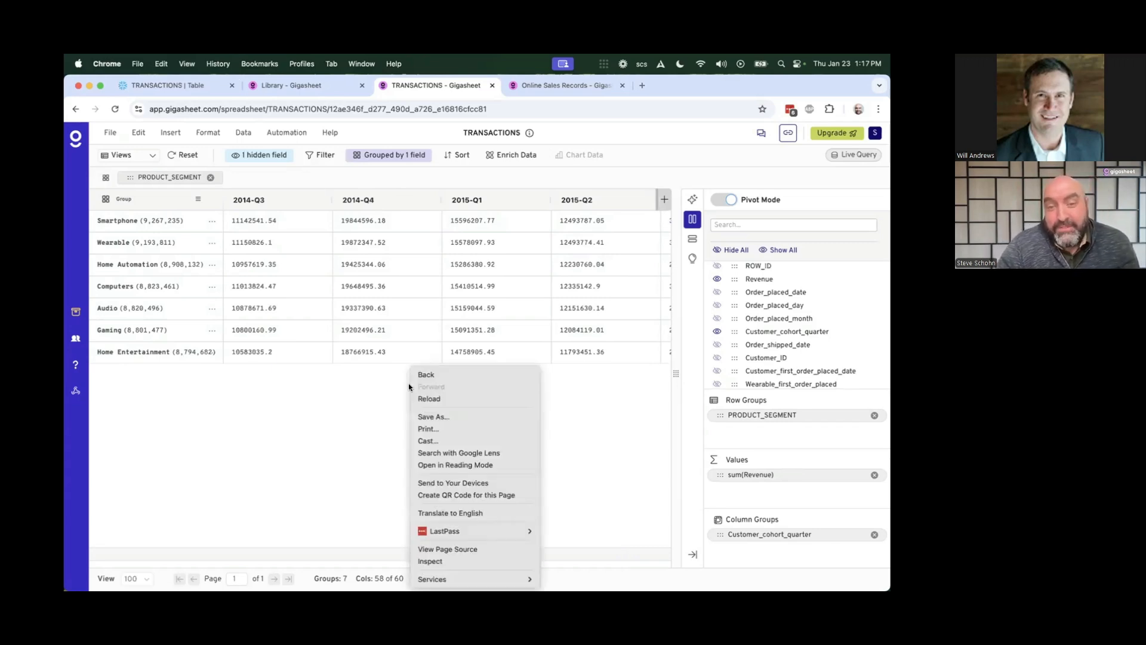
left_click(367, 393)
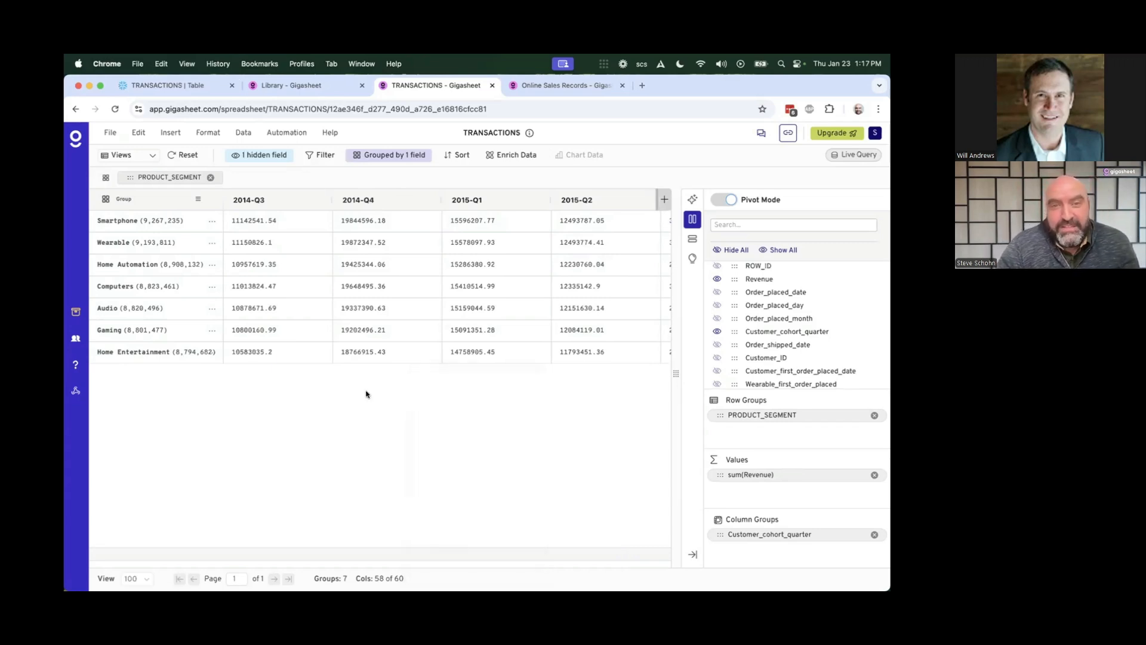
right_click(160, 217)
mouse_move(243, 342)
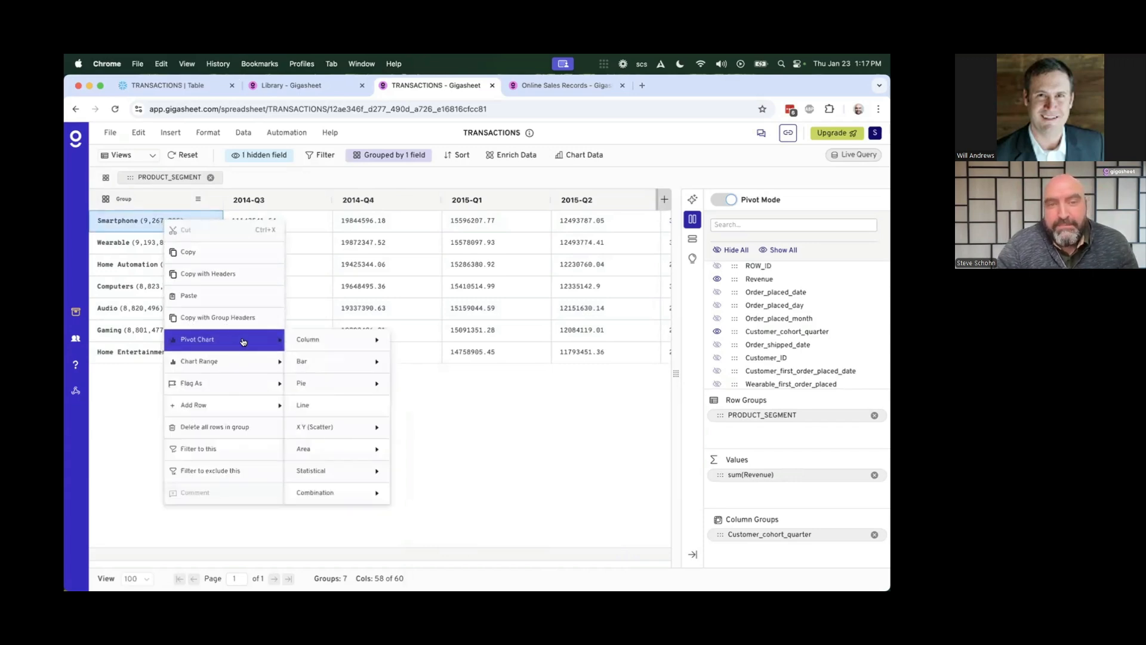
mouse_move(325, 367)
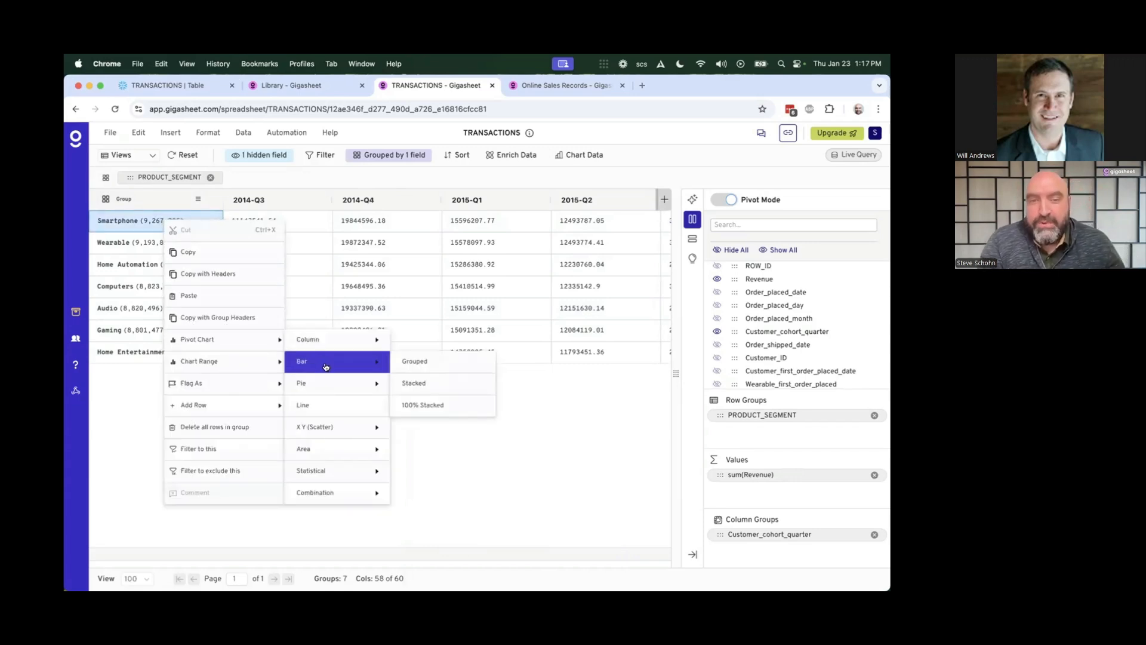
Set the sheet to show 1000 rows per page.
left_click(139, 578)
left_click(144, 552)
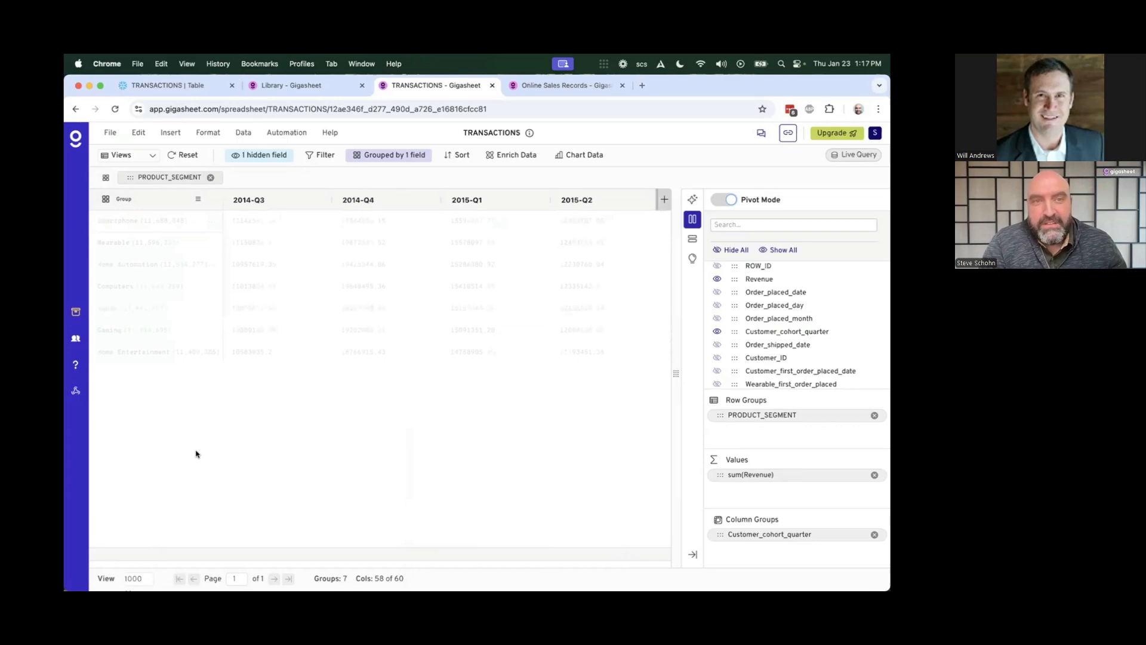
Chart the pivot as a stacked bar pivot chart, view it enlarged, and close it.
right_click(189, 242)
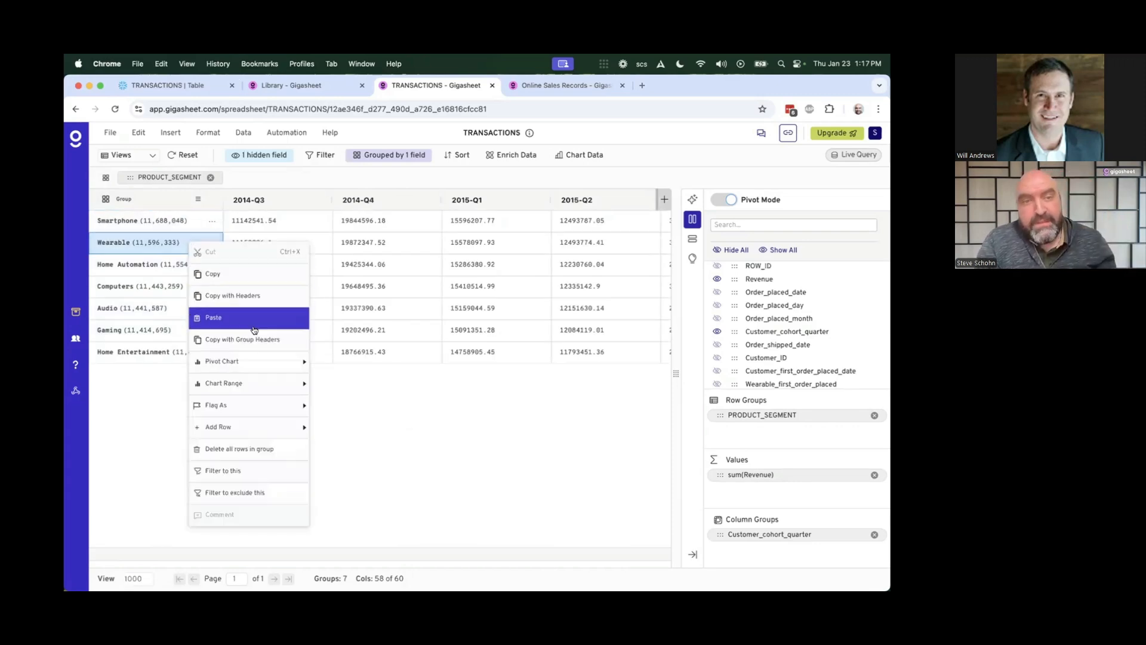
mouse_move(274, 364)
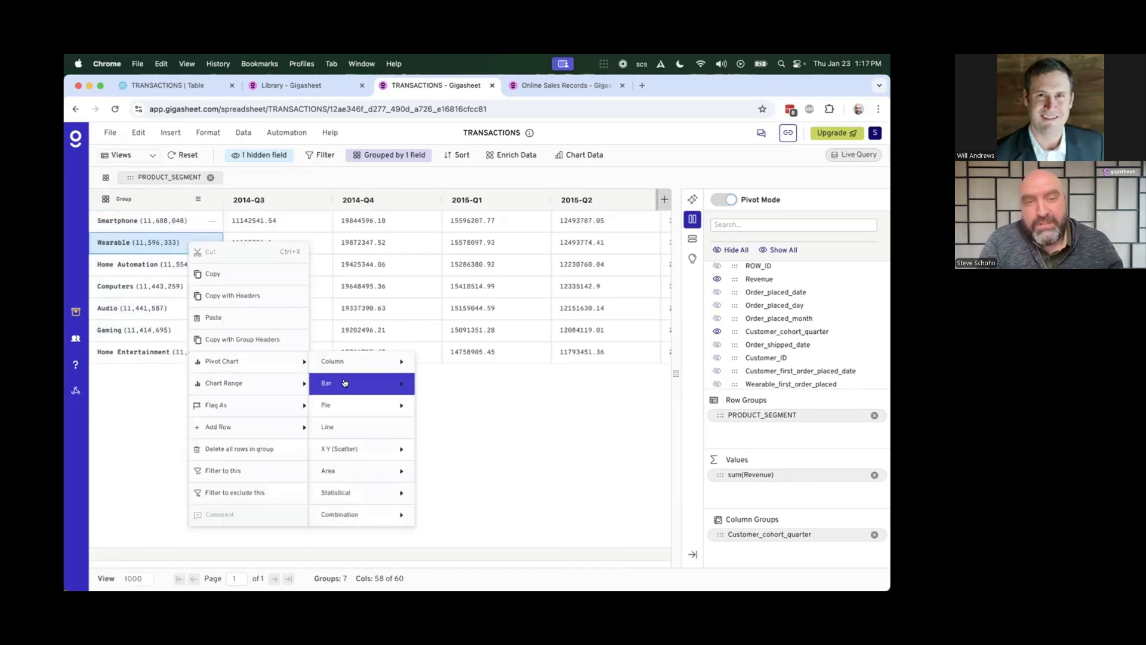
mouse_move(344, 383)
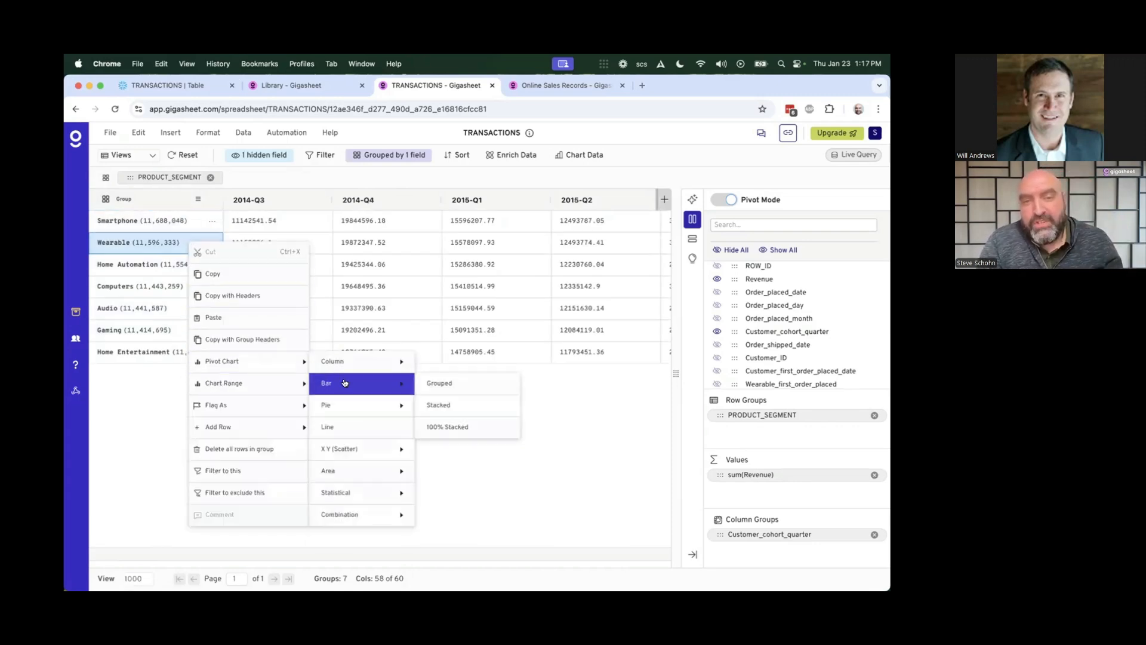
left_click(447, 404)
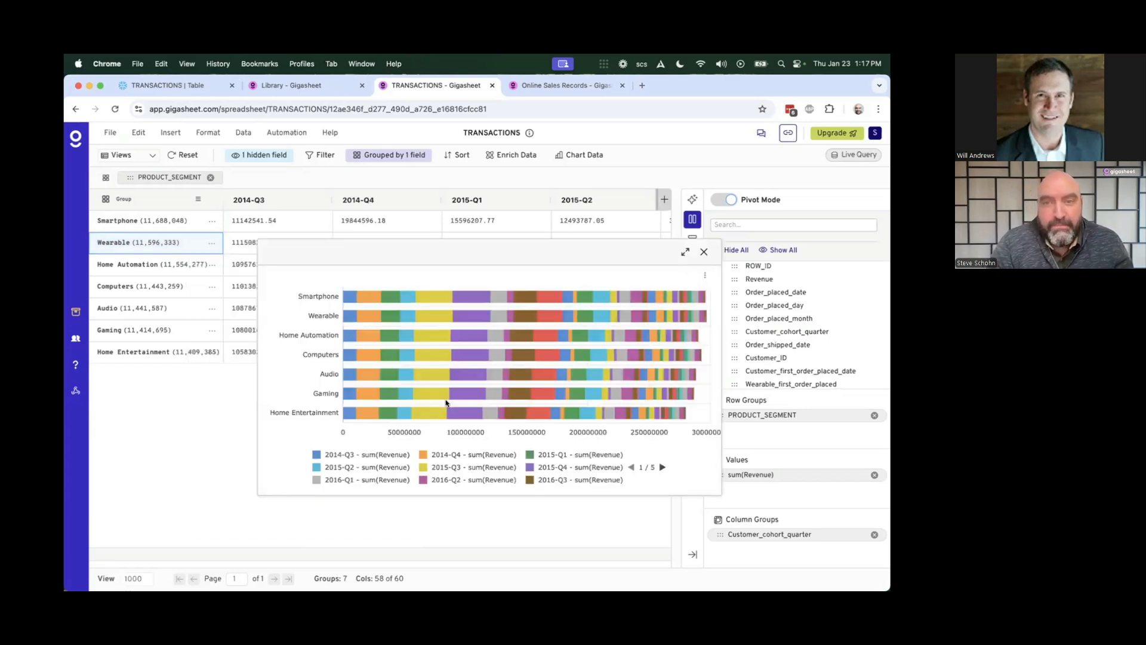
left_click(684, 252)
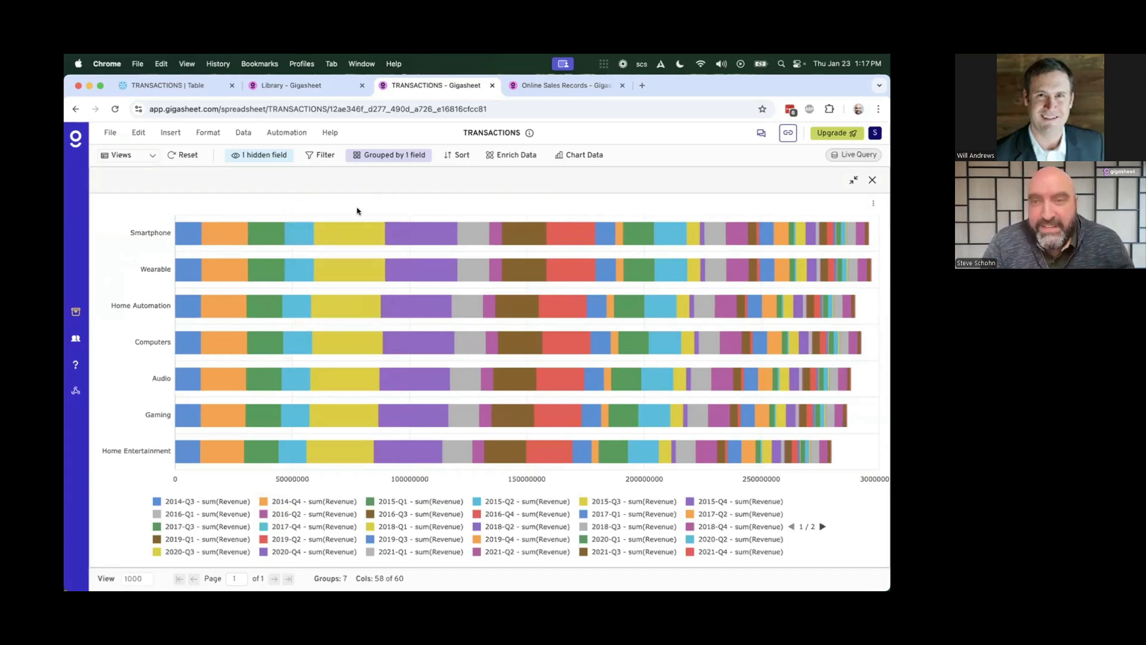
left_click(872, 181)
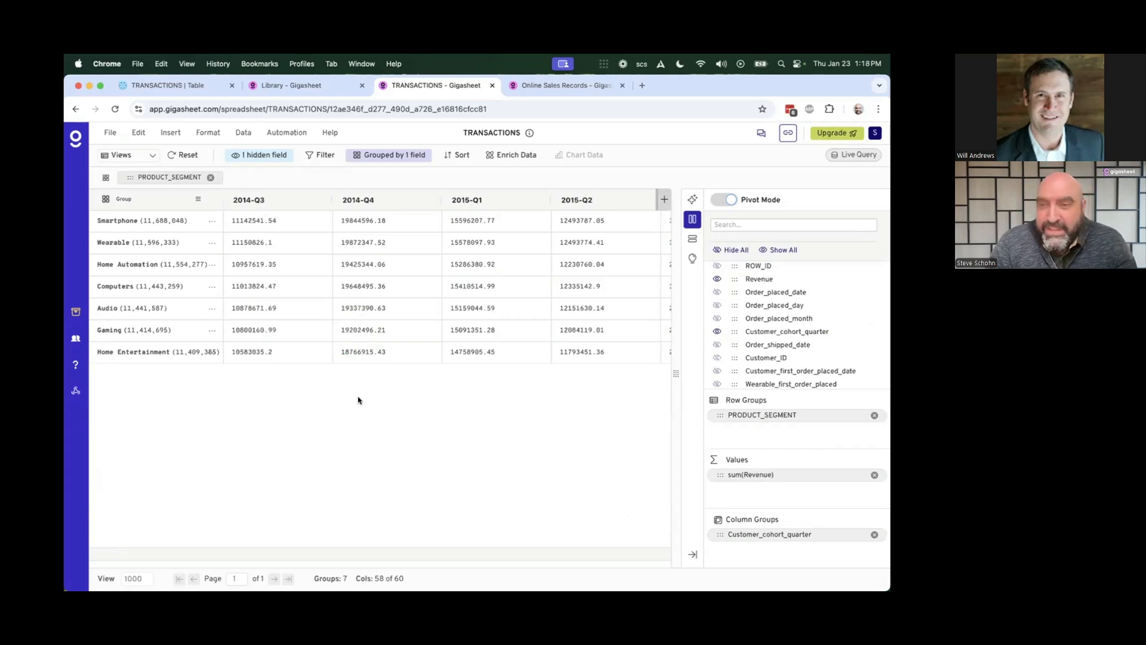
Filter the pivot to the Smartphone product segment and review the resulting filter rule without changing it.
right_click(154, 225)
mouse_move(221, 346)
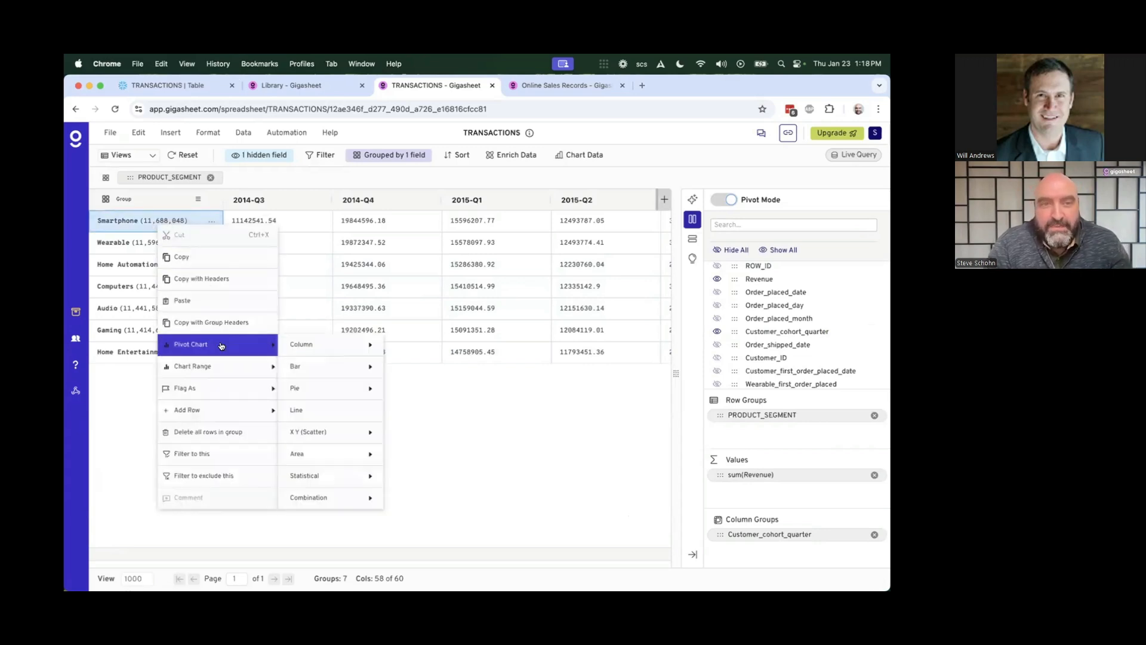
left_click(225, 452)
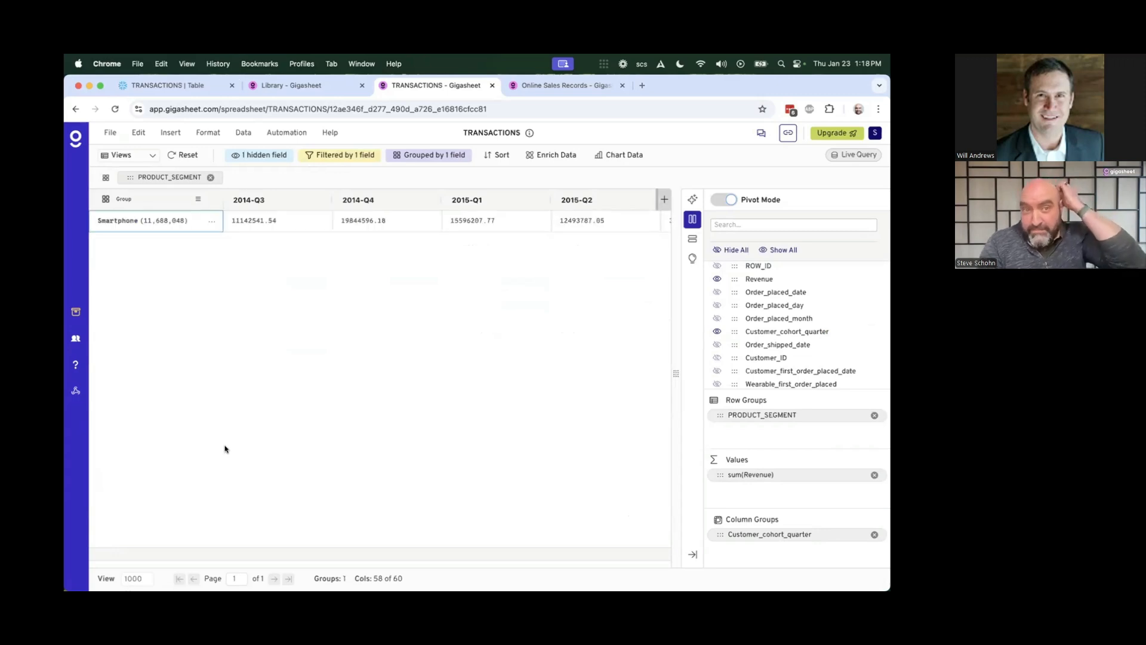
left_click(346, 158)
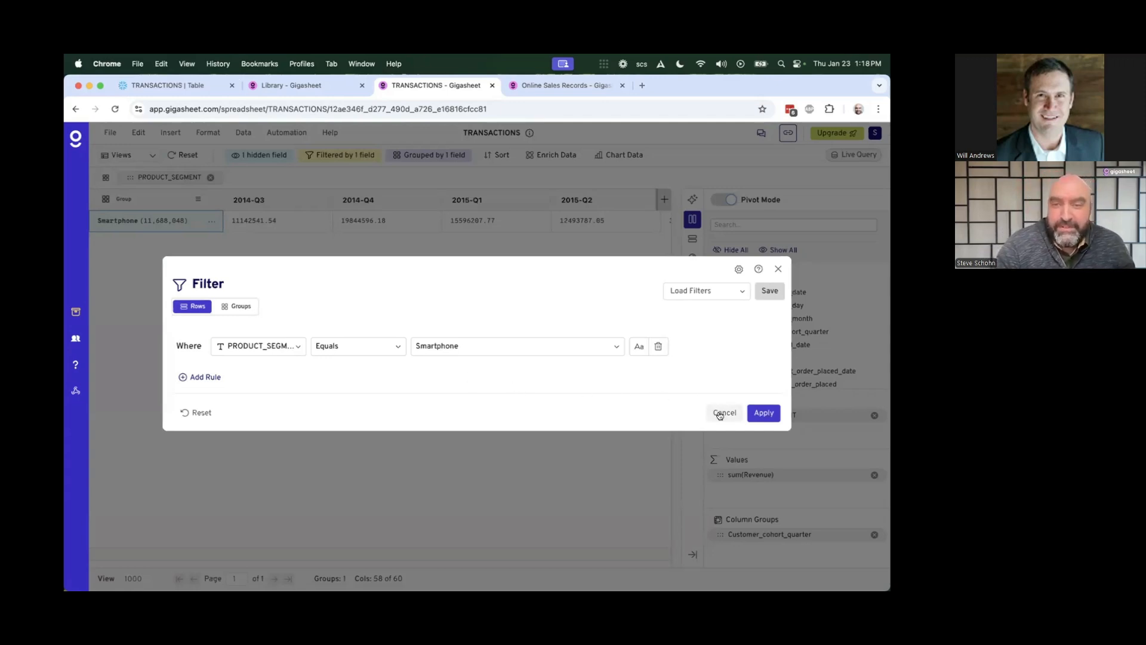
left_click(722, 413)
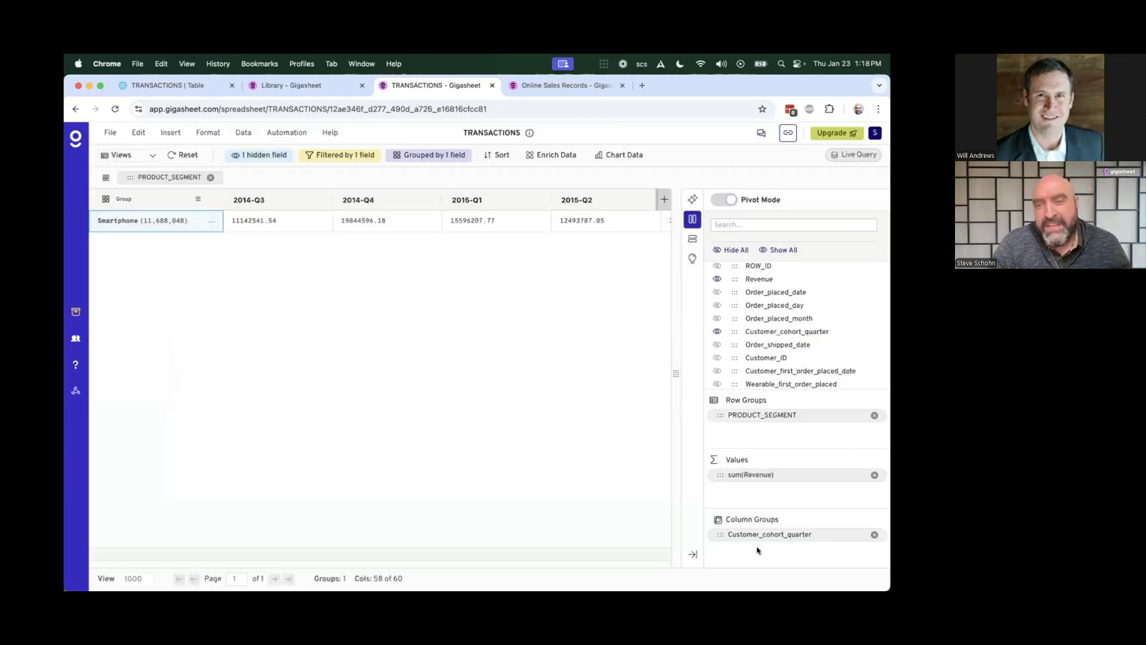
Swap the pivot's axes so Customer_cohort_quarter groups the rows and PRODUCT_SEGMENT groups the columns.
left_click_drag(718, 535, 723, 431)
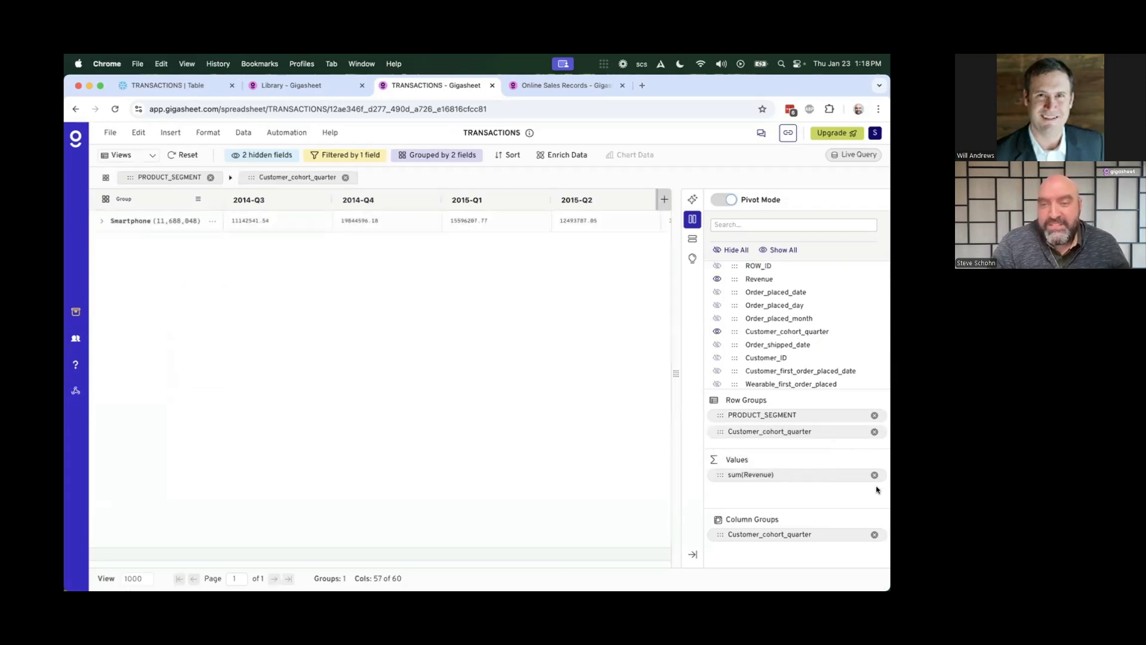
left_click(875, 534)
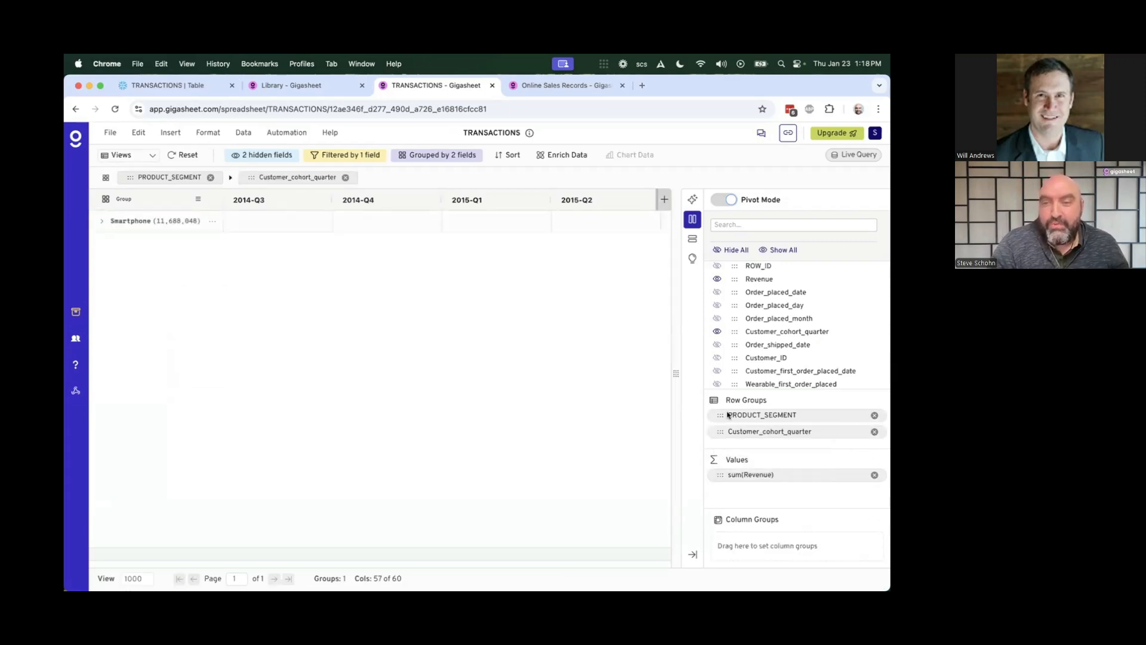
left_click_drag(716, 415, 723, 533)
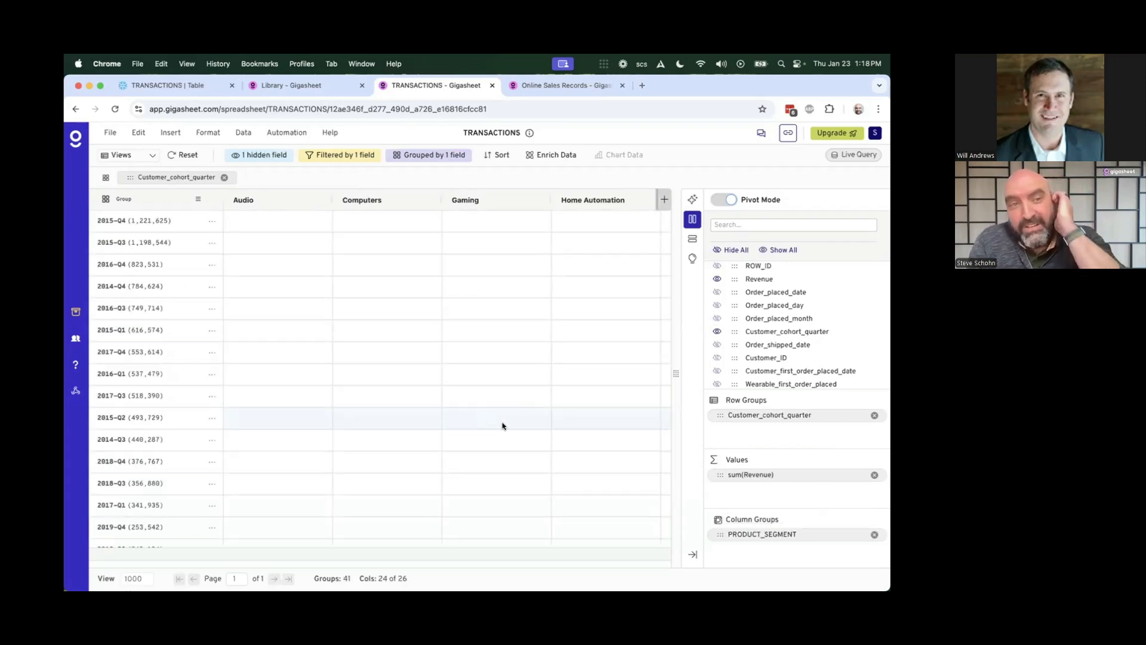
Filter the pivot further to the 2015-Q4 customer cohort.
scroll(502, 421, "right", 5)
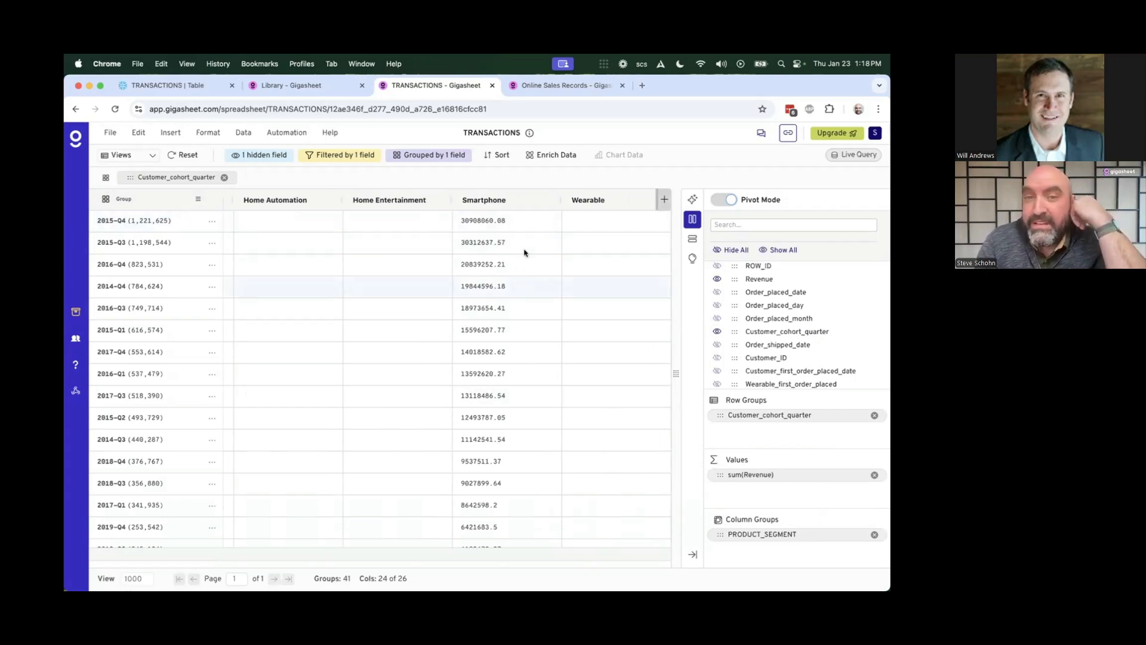
right_click(152, 219)
left_click(221, 449)
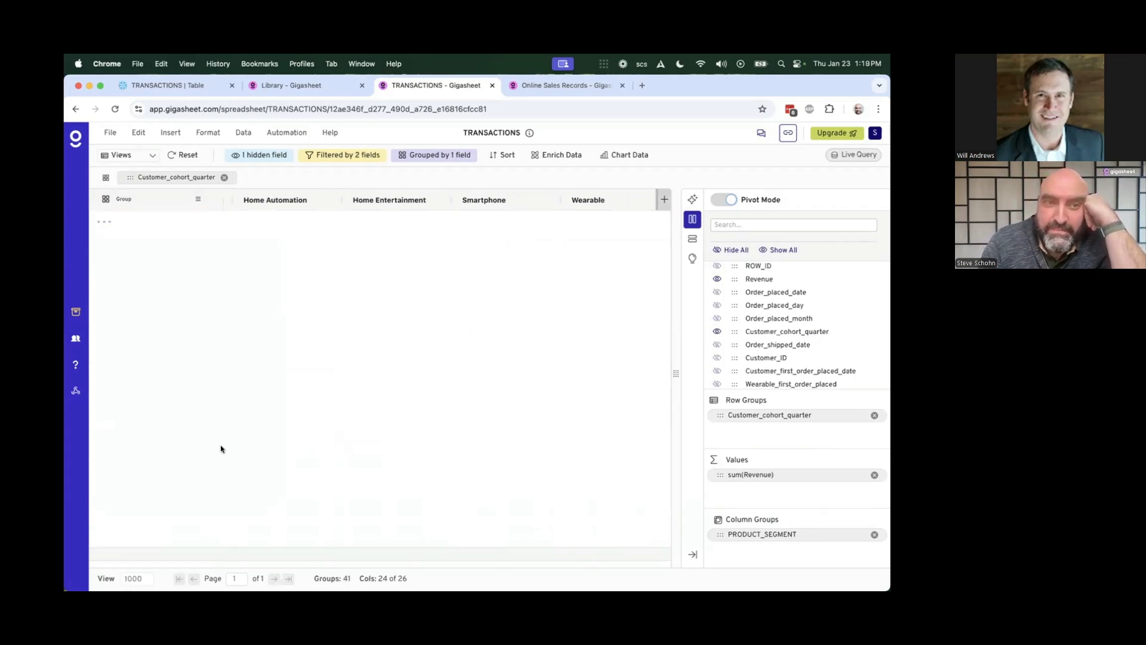
Remove the Customer_cohort_quarter grouping, turn off pivot mode, and highlight the filtered row count.
left_click(226, 178)
left_click(723, 178)
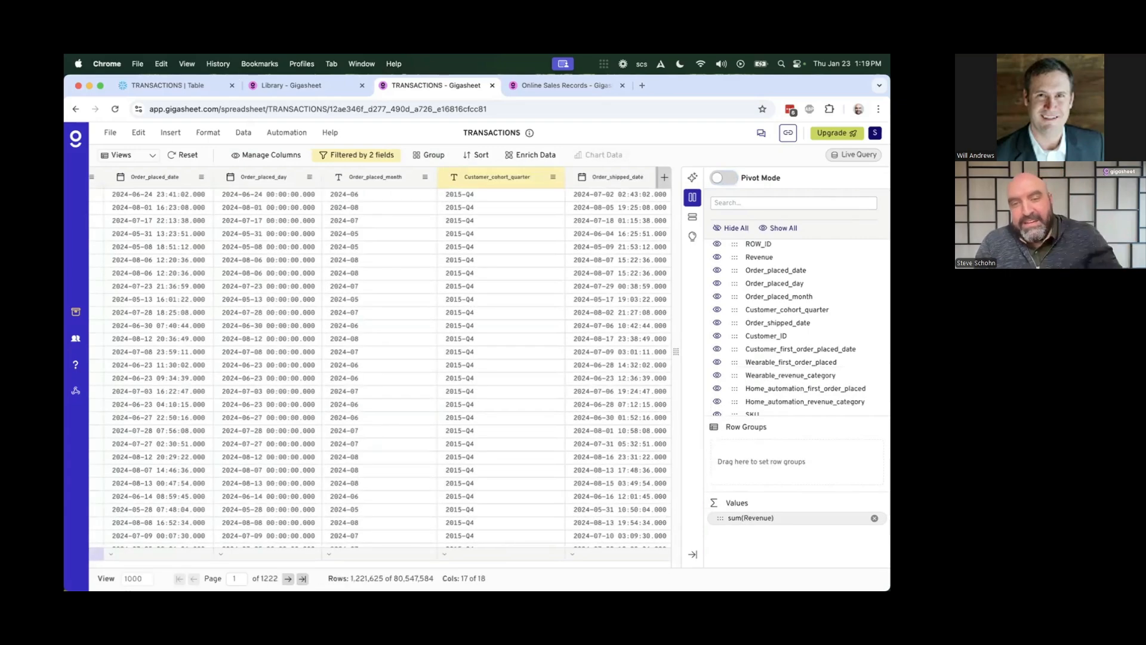
double_click(351, 579)
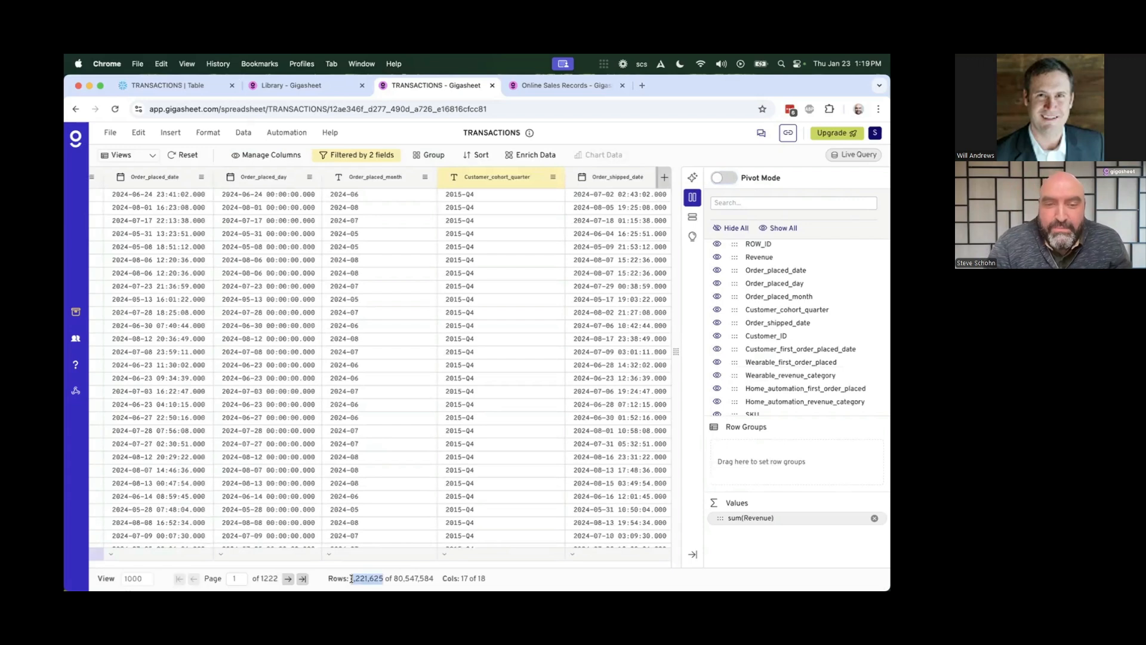
Filter the rows to Order_placed_month 2024-08, highlight the filtered row count and look across the sheet's columns.
double_click(412, 578)
left_click(412, 578)
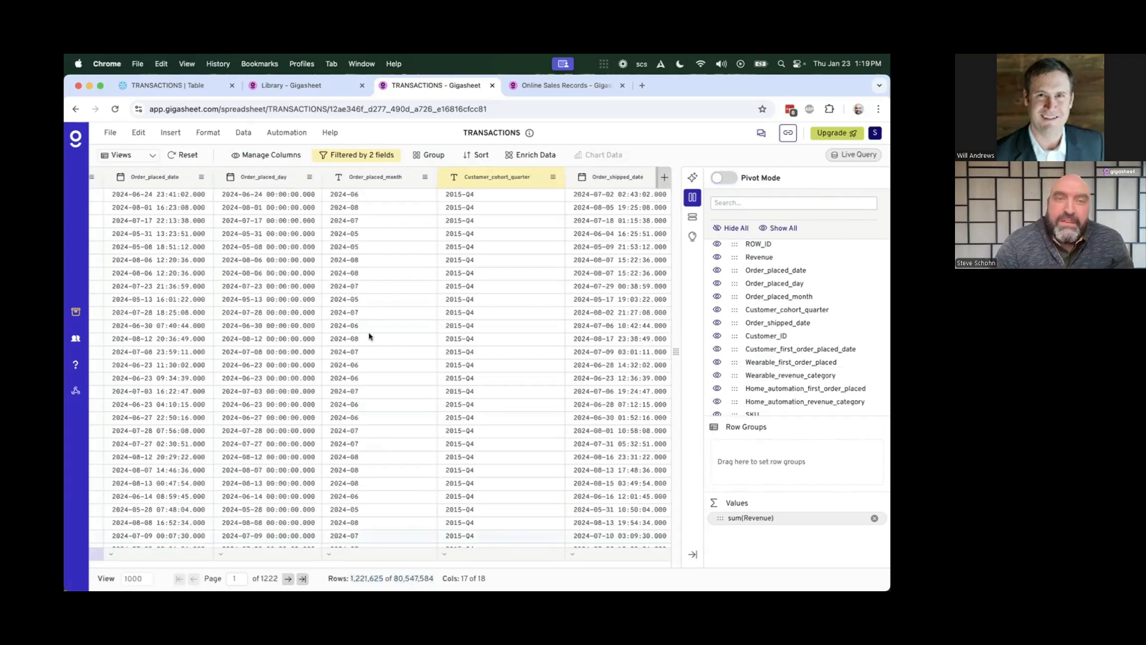
right_click(363, 209)
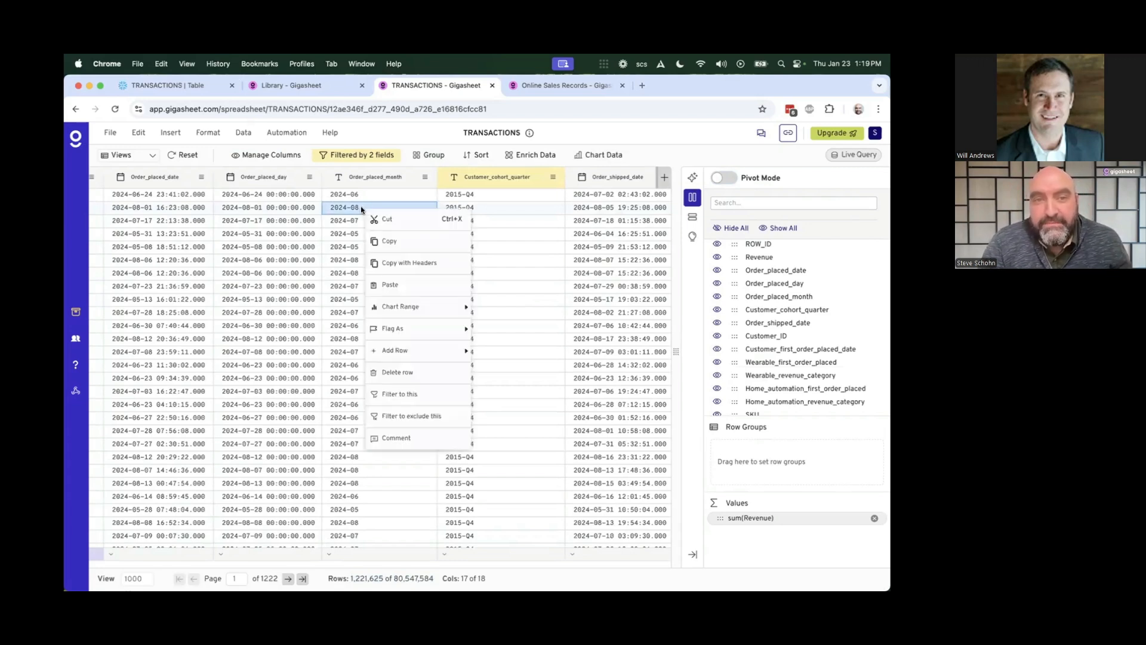
left_click(426, 393)
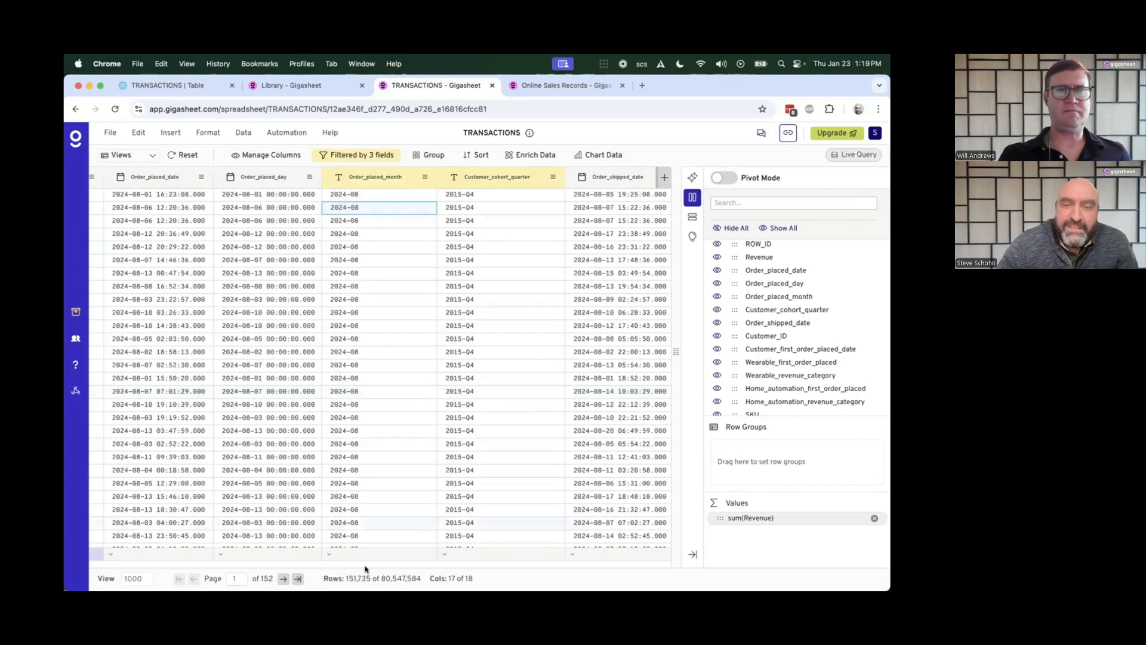
double_click(360, 578)
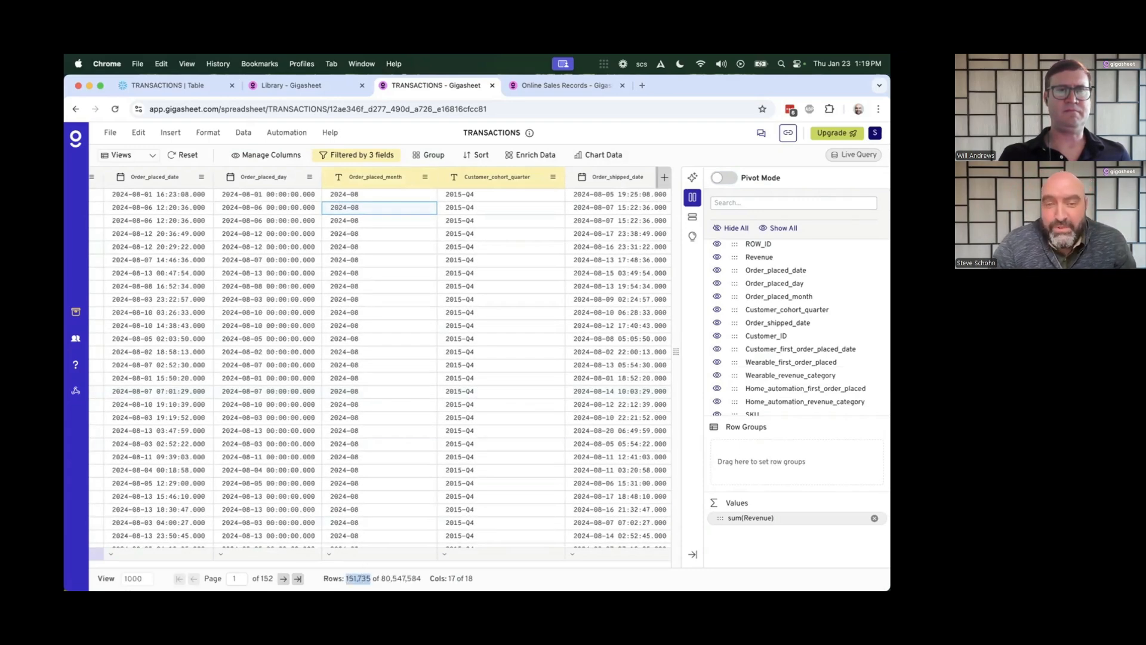
scroll(391, 475, "left", 5)
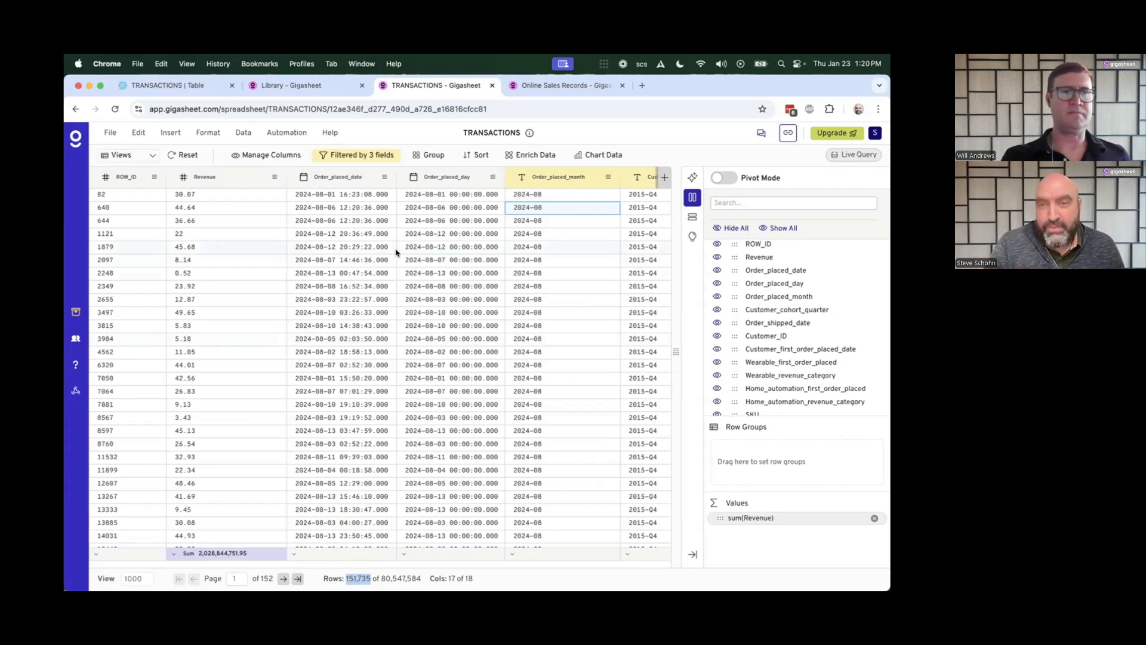
scroll(548, 205, "right", 5)
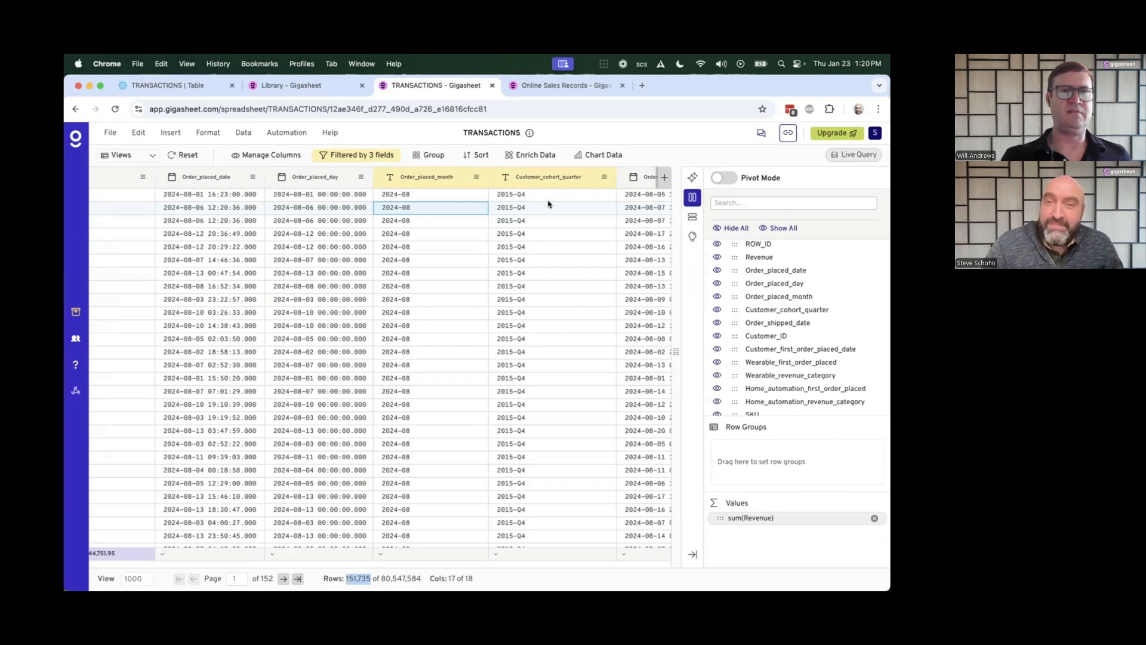
scroll(548, 204, "left", 5)
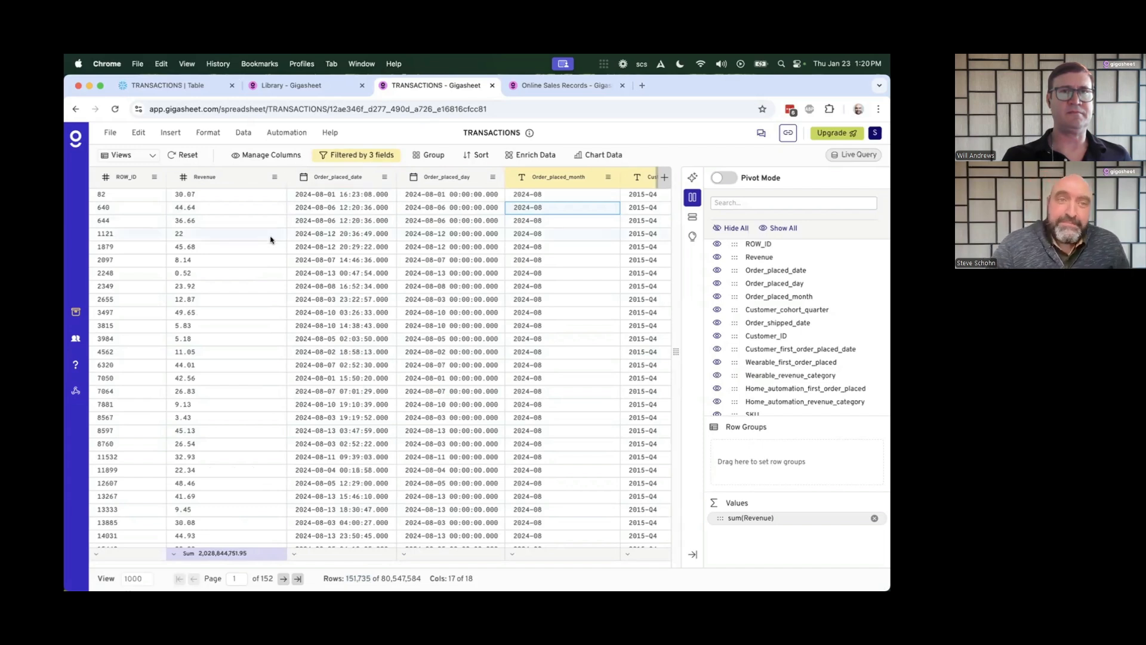
Start saving the filtered sheet to Snowflake, signing in to Gigasheet with the Google account.
left_click(108, 134)
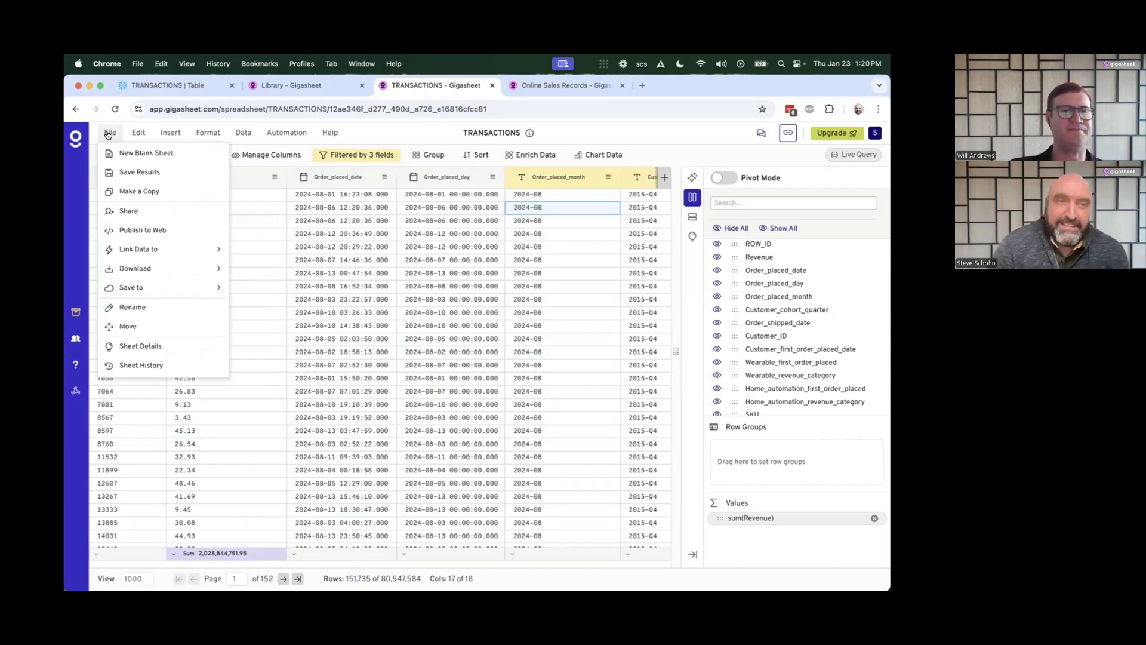
mouse_move(151, 266)
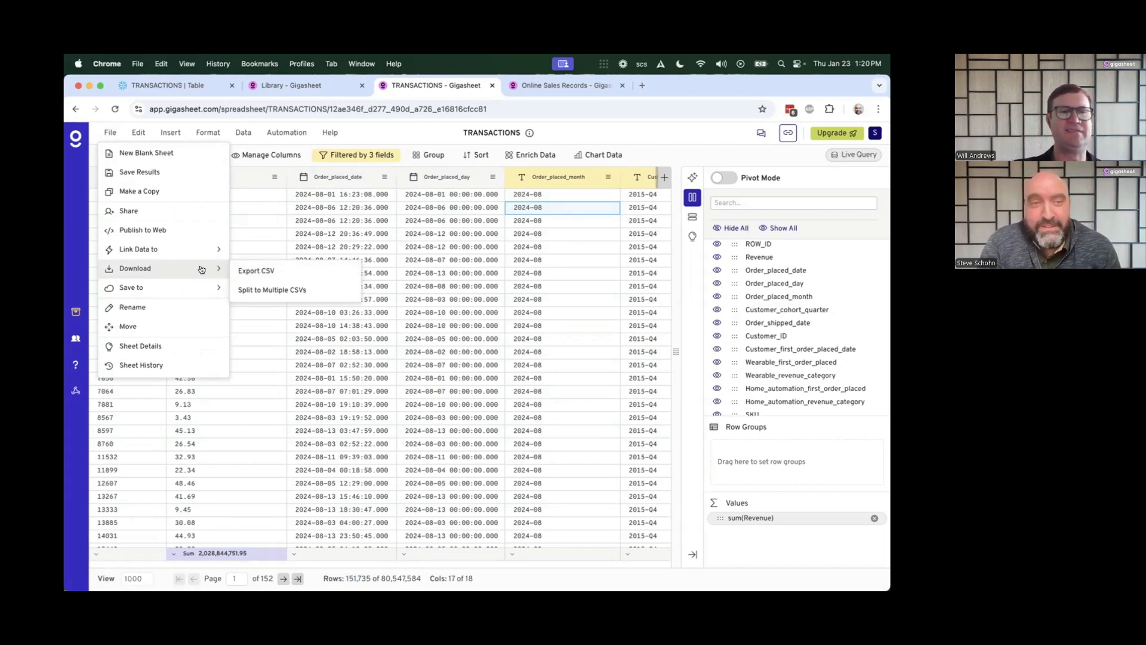
mouse_move(174, 288)
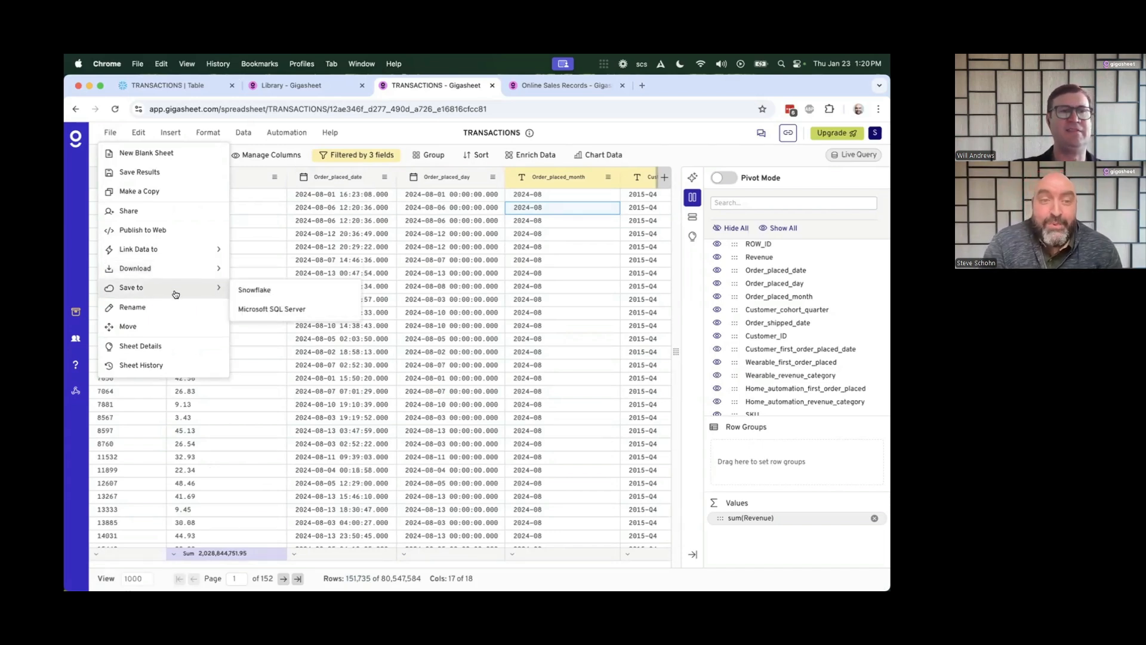
left_click(266, 291)
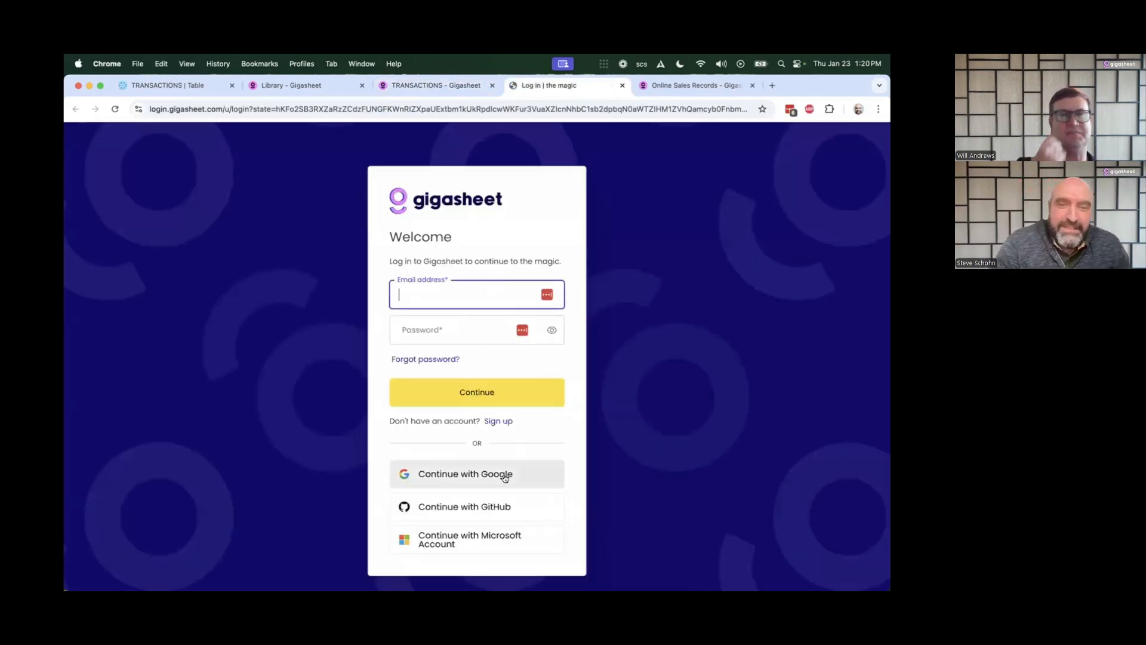
left_click(505, 475)
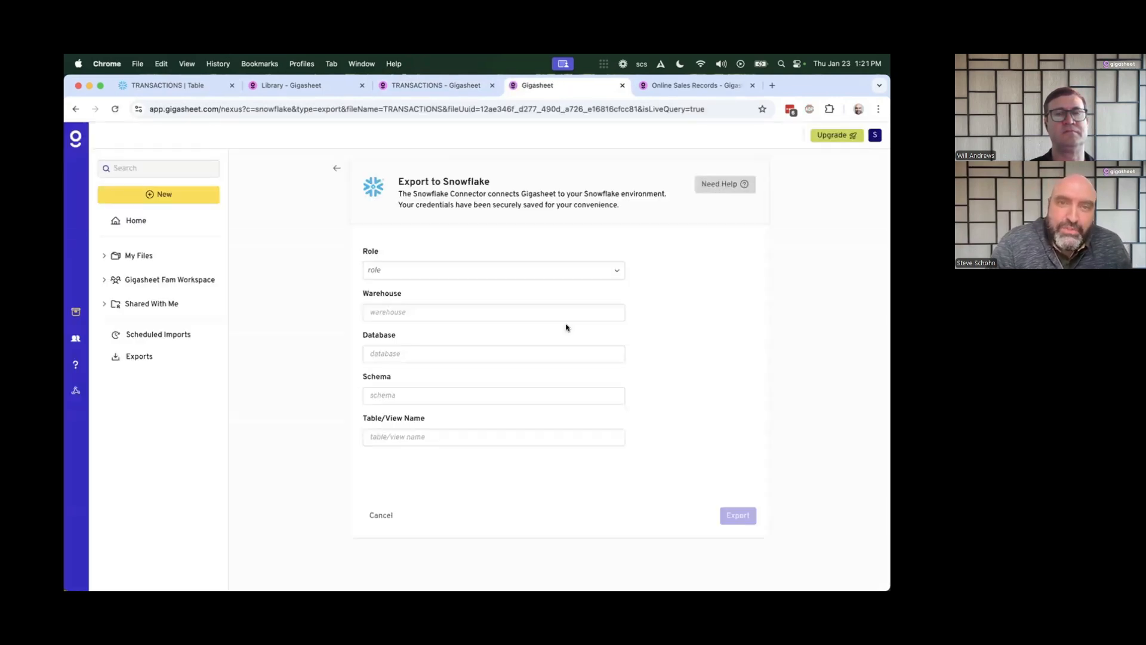
Set the export destination to role DATAVIEWER, warehouse COMPUTE_WH, database GGTEST and schema PUBLIC.
left_click(462, 270)
left_click(409, 335)
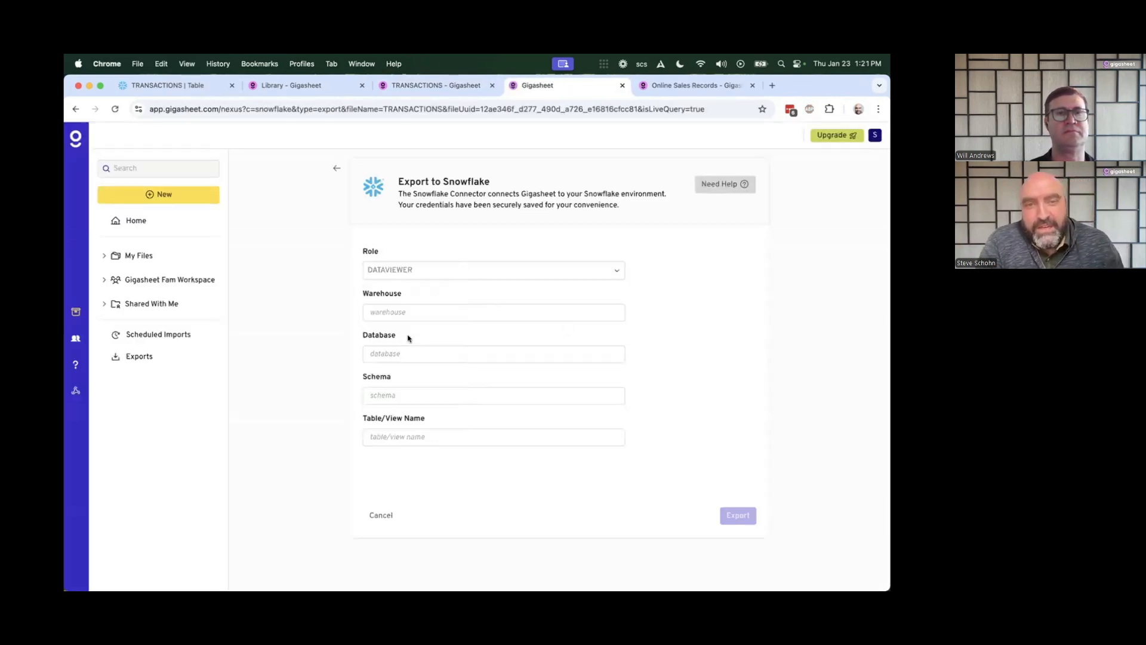
left_click(424, 306)
left_click(436, 317)
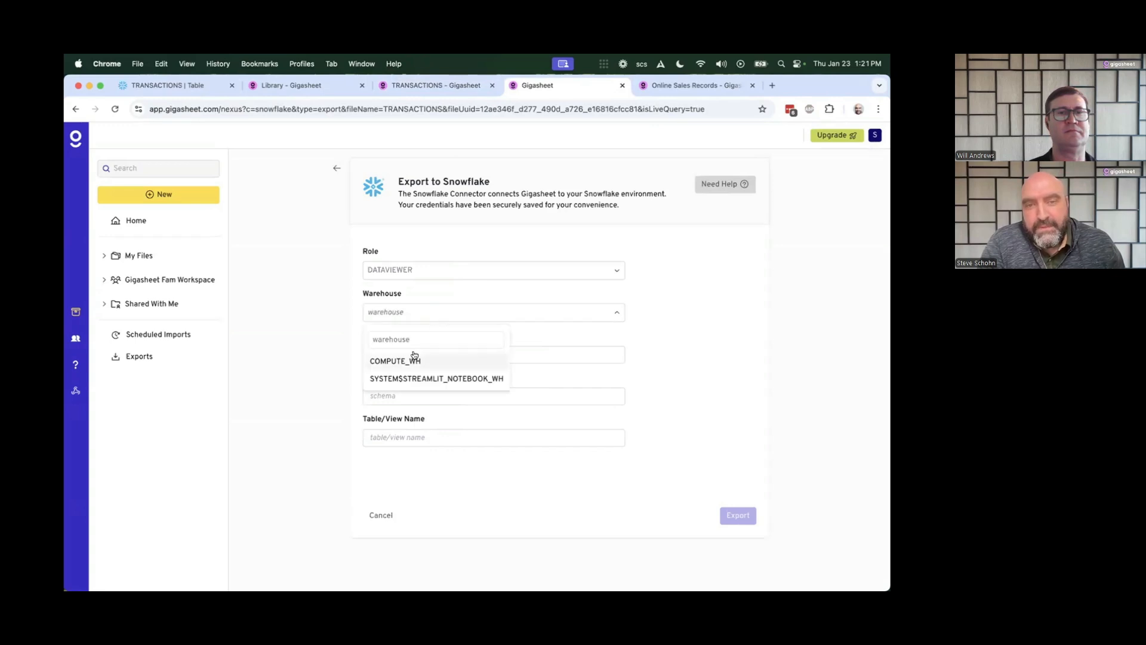
left_click(432, 360)
left_click(411, 357)
left_click(441, 360)
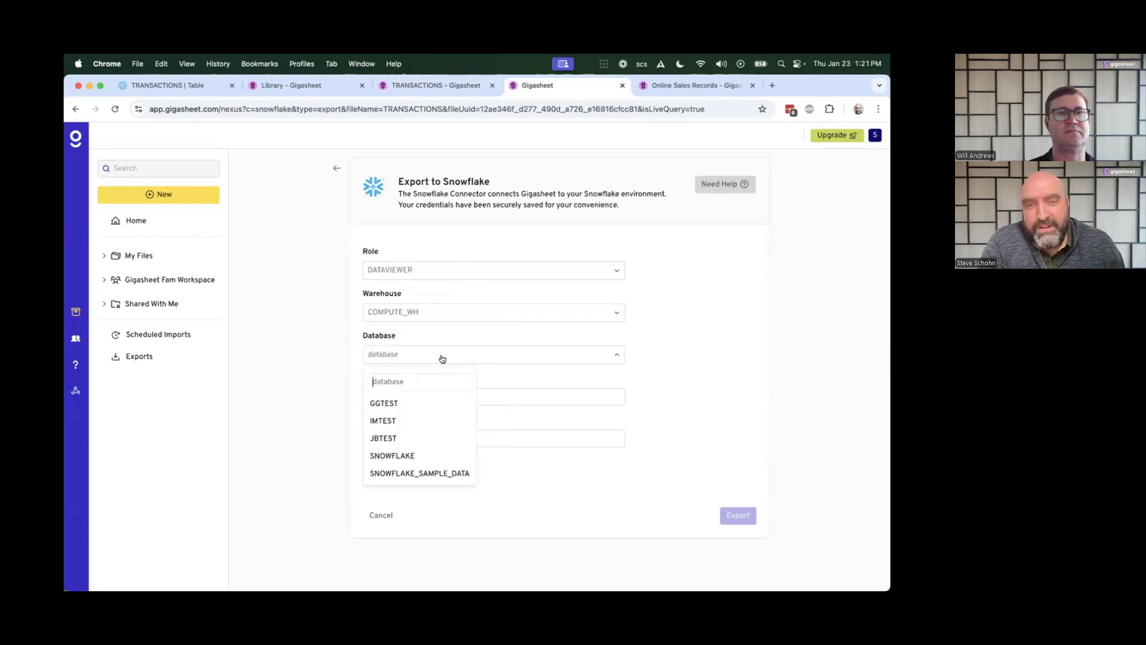
left_click(413, 402)
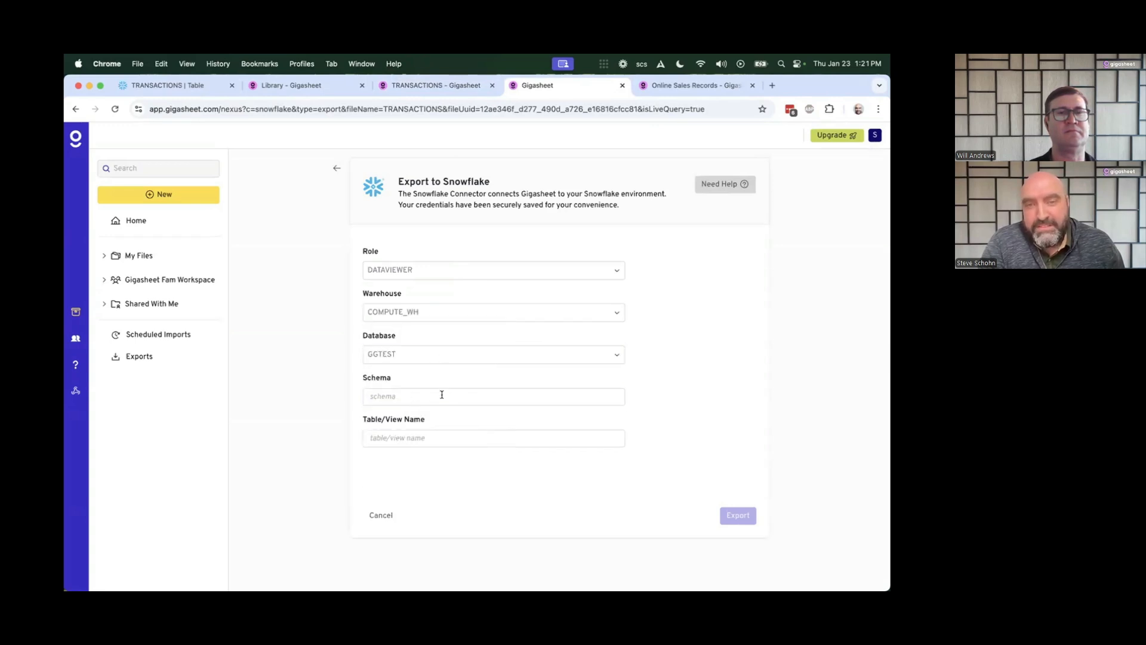
left_click(443, 399)
left_click(415, 440)
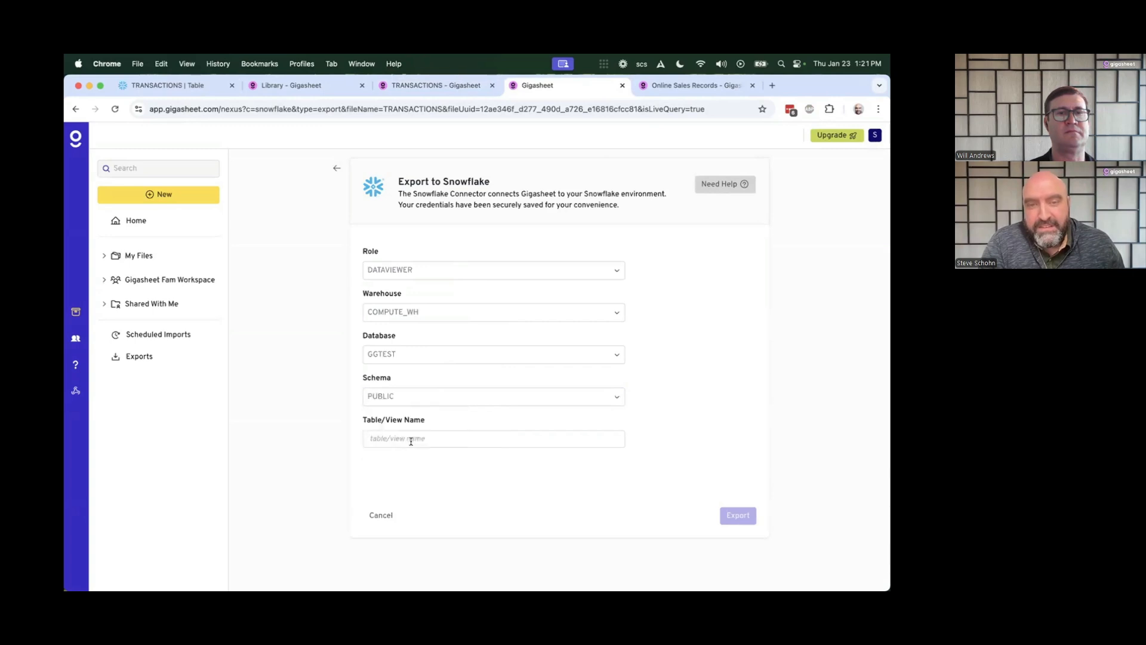
Name the export's table/view WearableNewToCohort3, run the export to Snowflake and dismiss the notice.
left_click(411, 441)
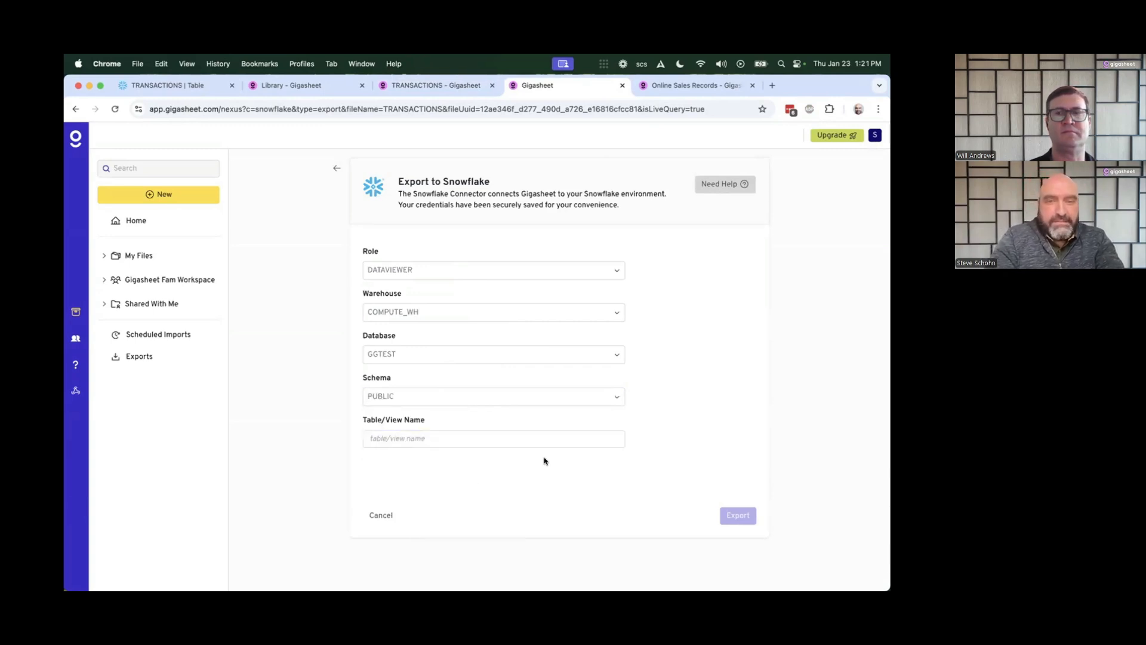
type("WEara")
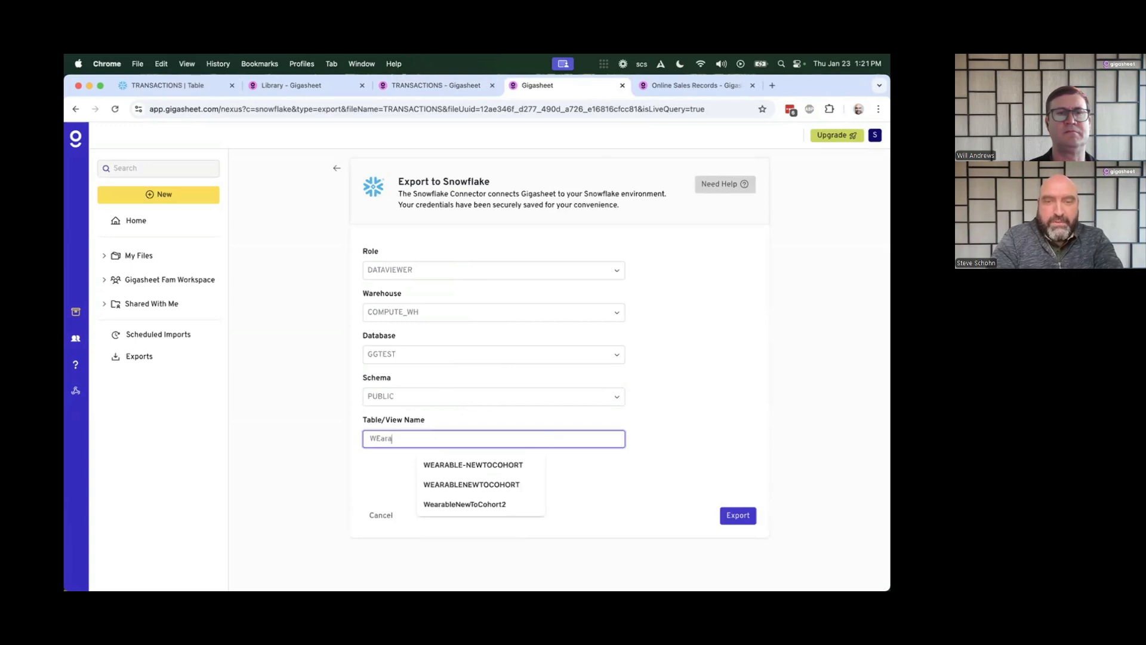
key("BackSpace")
key("BackSpace")
key("BackSpace")
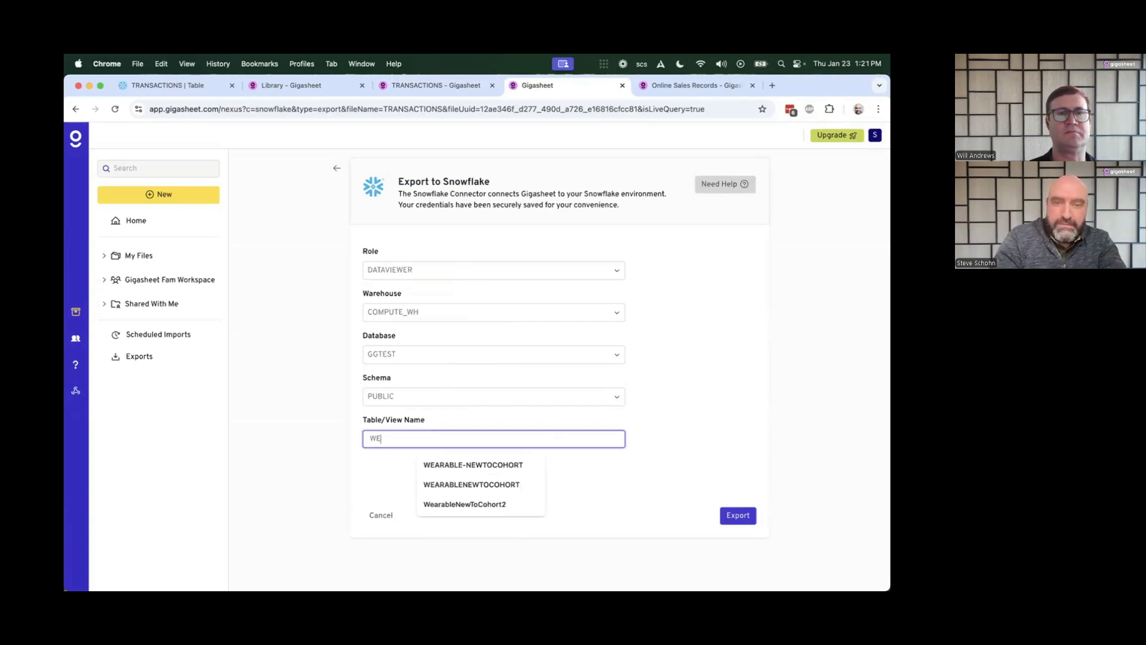
key("Down")
key("Down")
key("Down")
key("BackSpace")
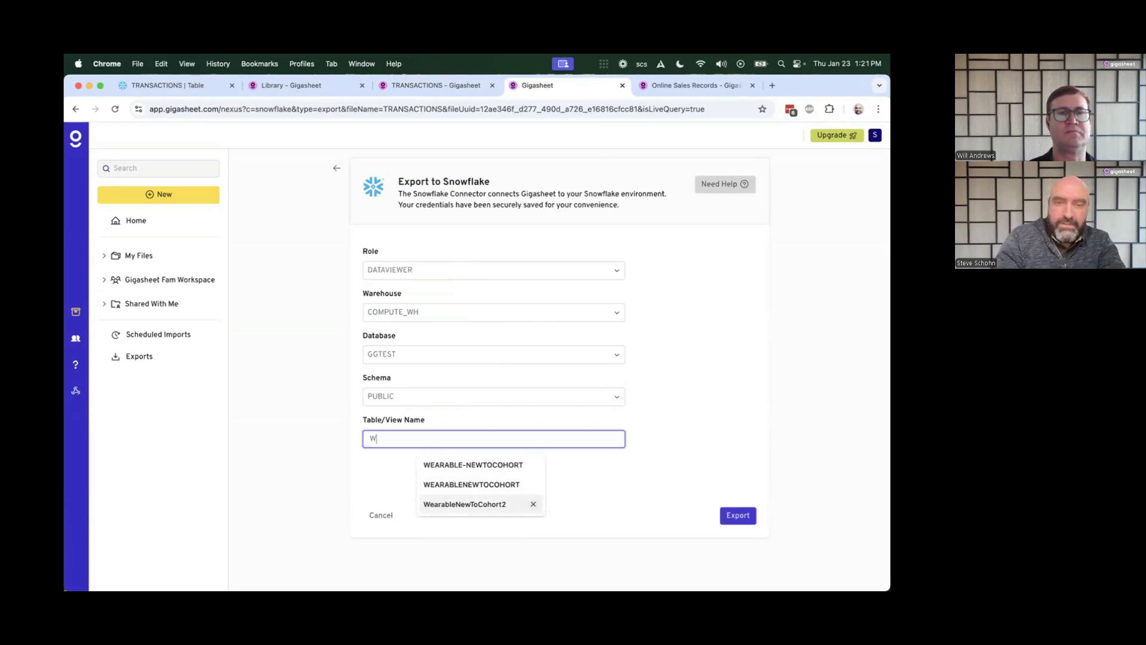
key("Down")
key("Down")
key("Down")
left_click(503, 505)
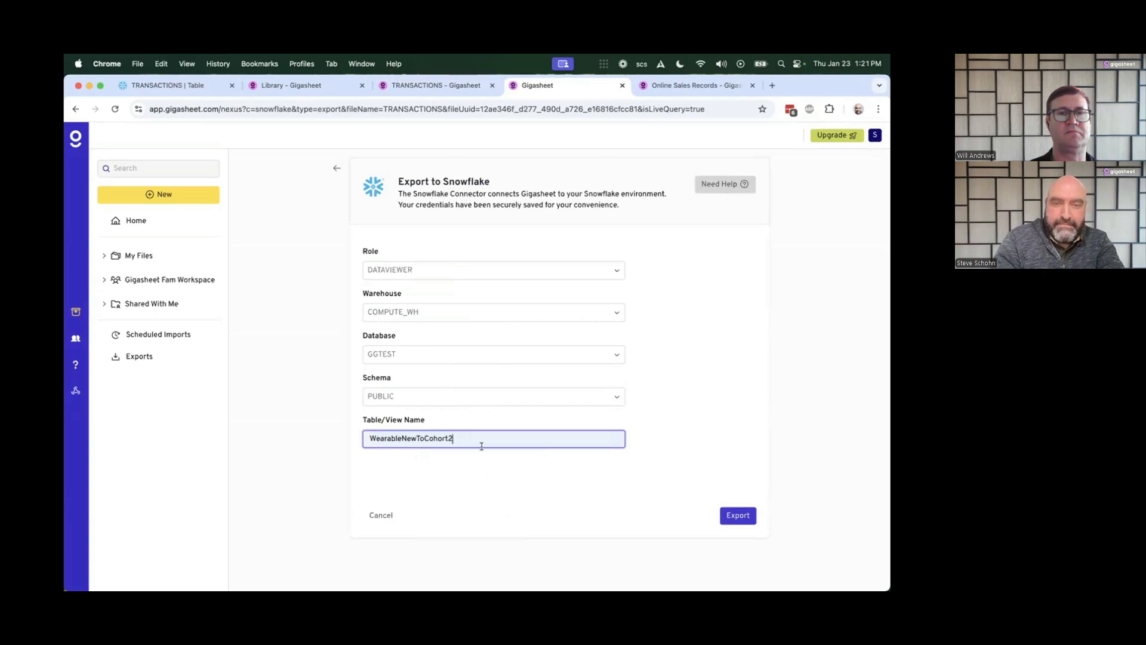
key("BackSpace")
type("3")
left_click(735, 515)
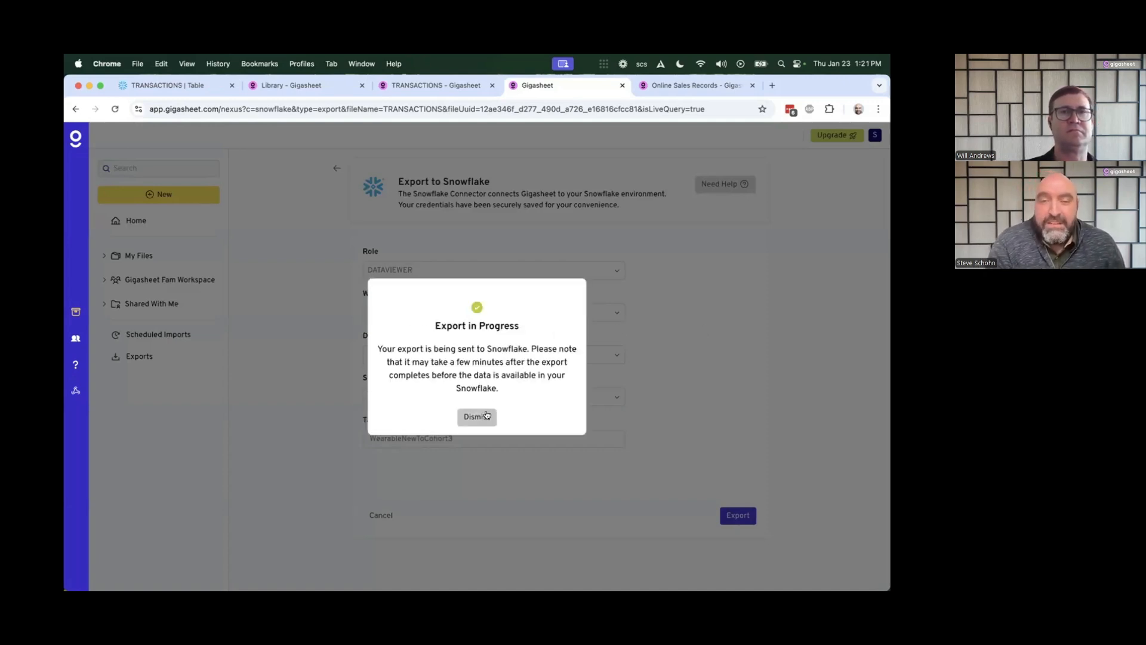
left_click(486, 417)
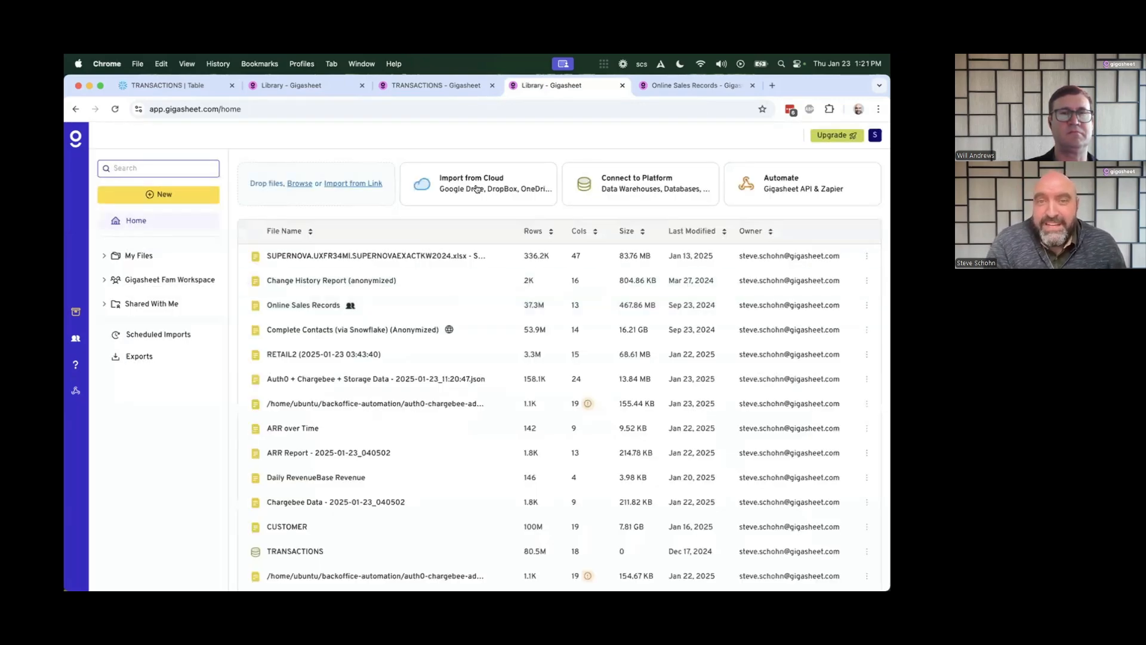
Switch to Snowflake, refresh the database objects and open the WEARABLENEWTOCOHORT3 view in the GGTEST PUBLIC schema.
left_click(437, 86)
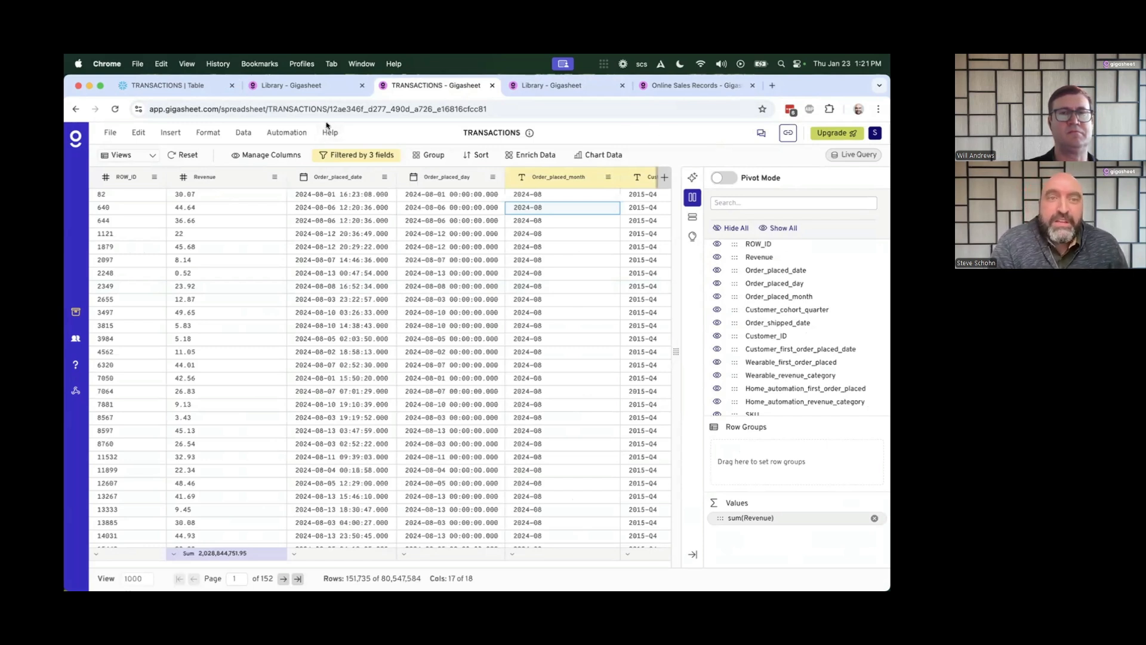
left_click(181, 88)
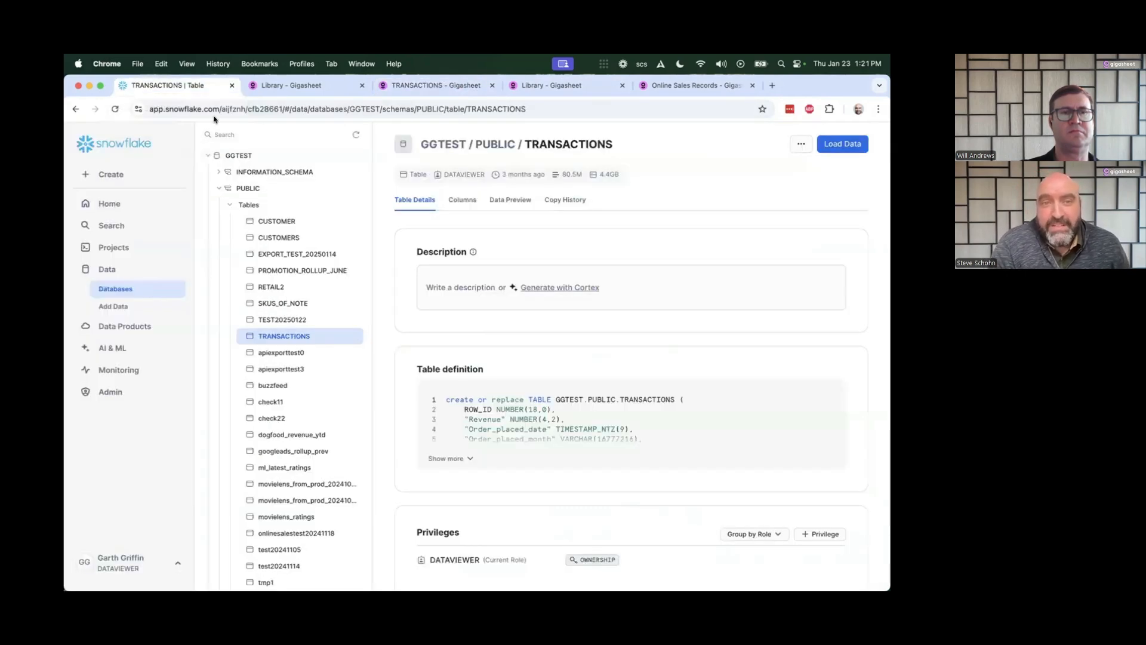
left_click(355, 136)
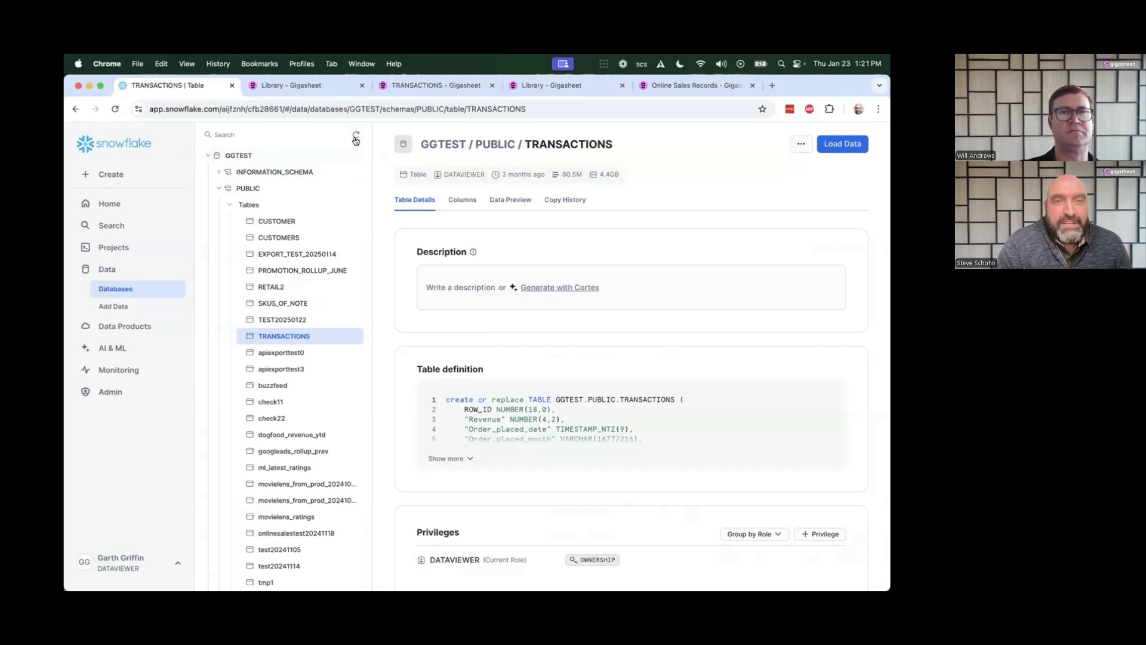
left_click(239, 205)
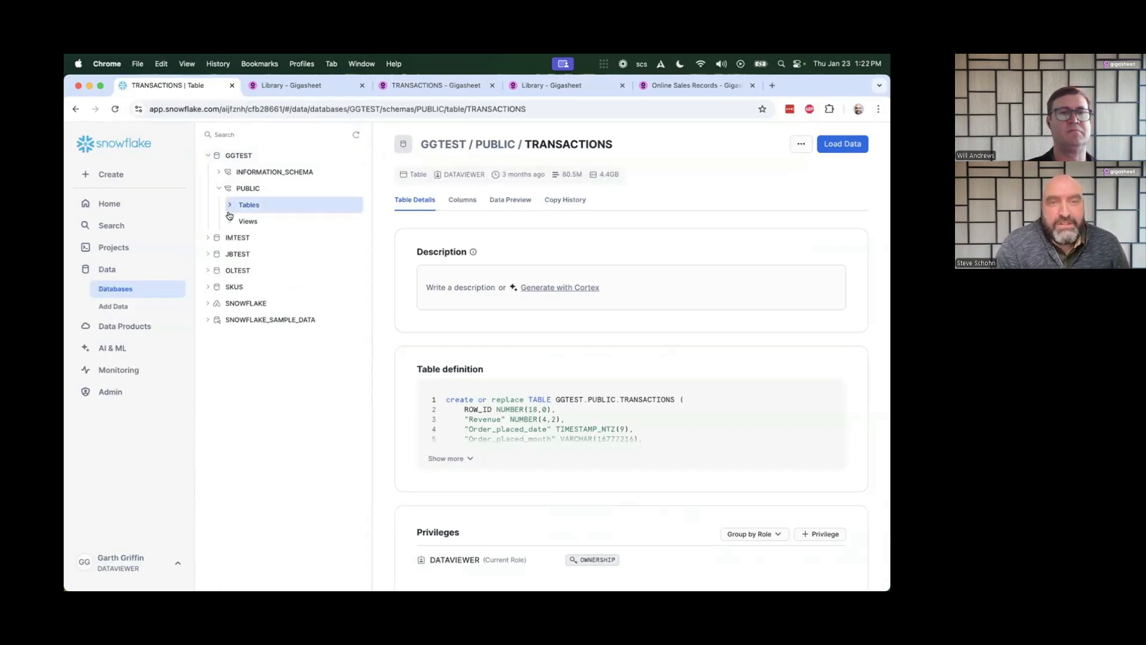
left_click(230, 221)
scroll(272, 351, "down", 3)
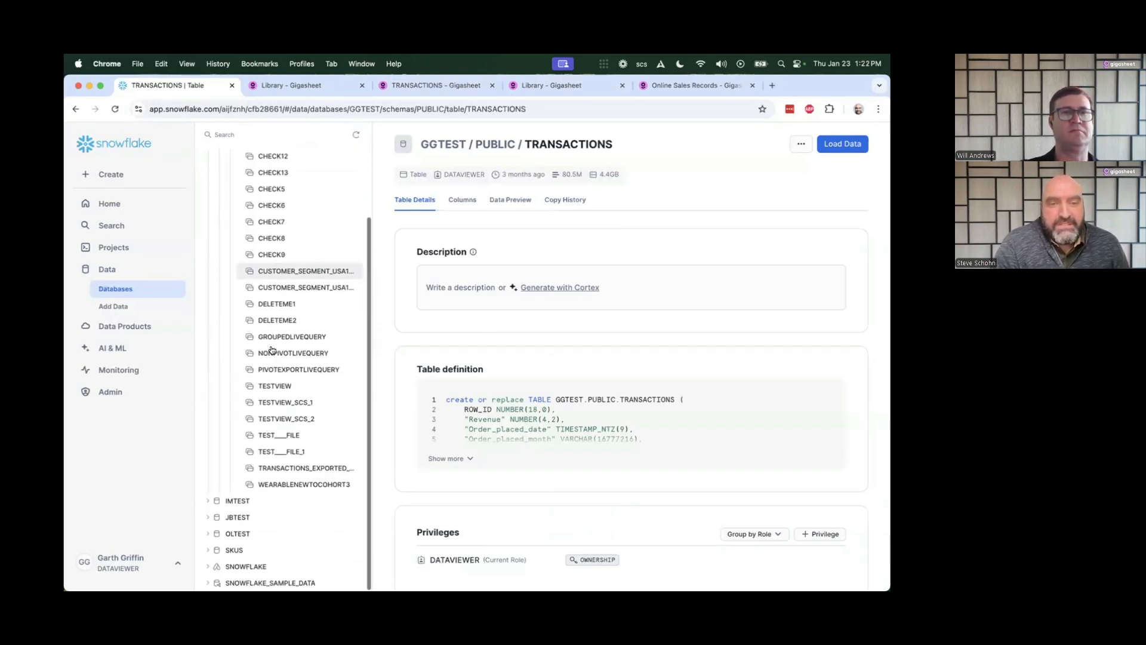
left_click(305, 488)
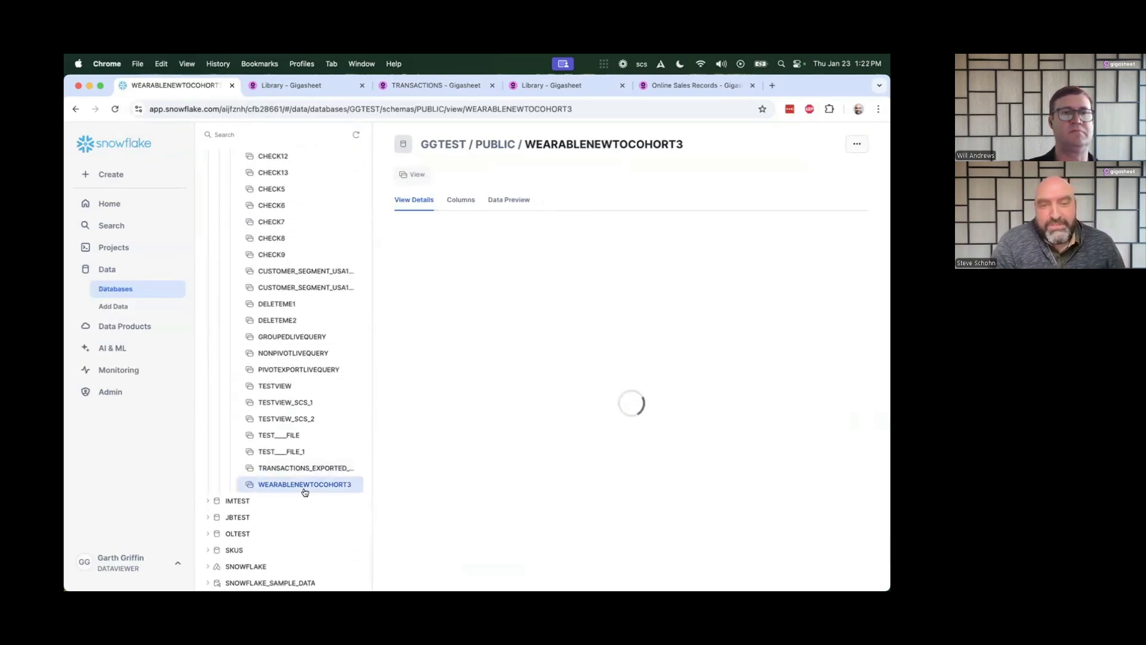
Examine the WEARABLENEWTOCOHORT3 view's columns, its view details and the rows in its data preview.
double_click(643, 142)
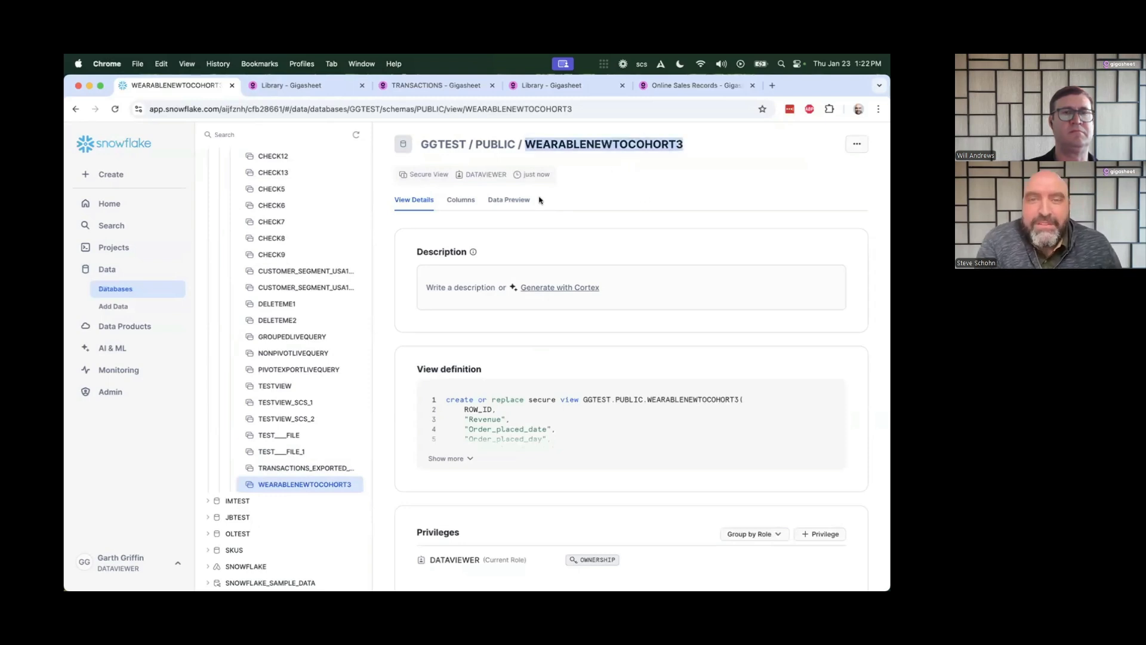
left_click(460, 200)
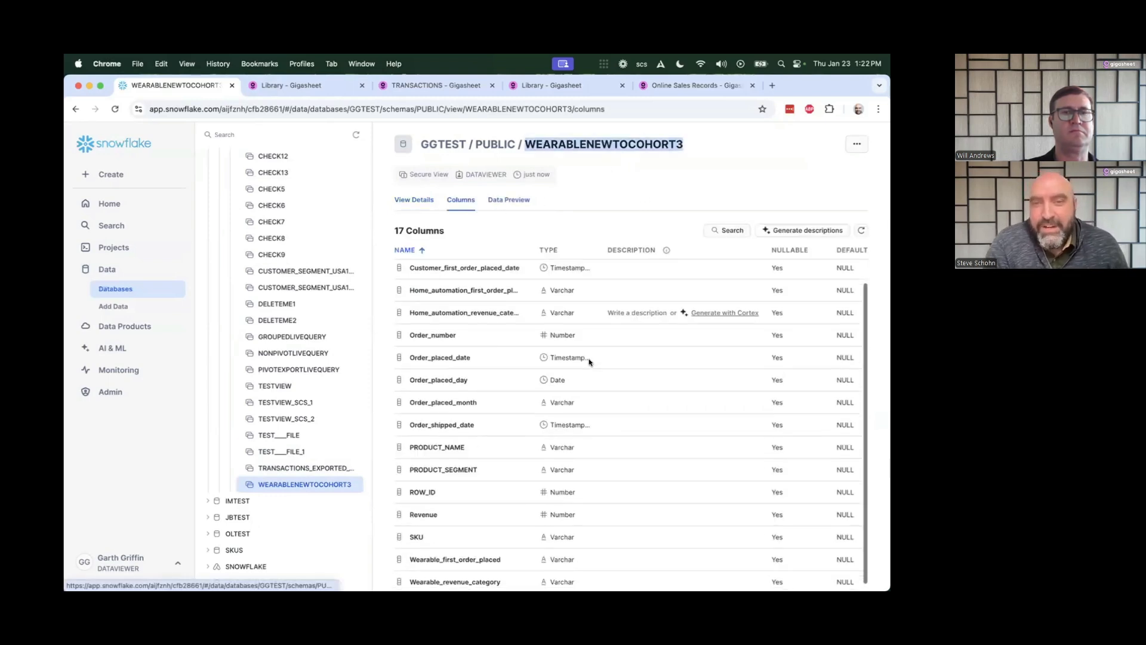
left_click(427, 198)
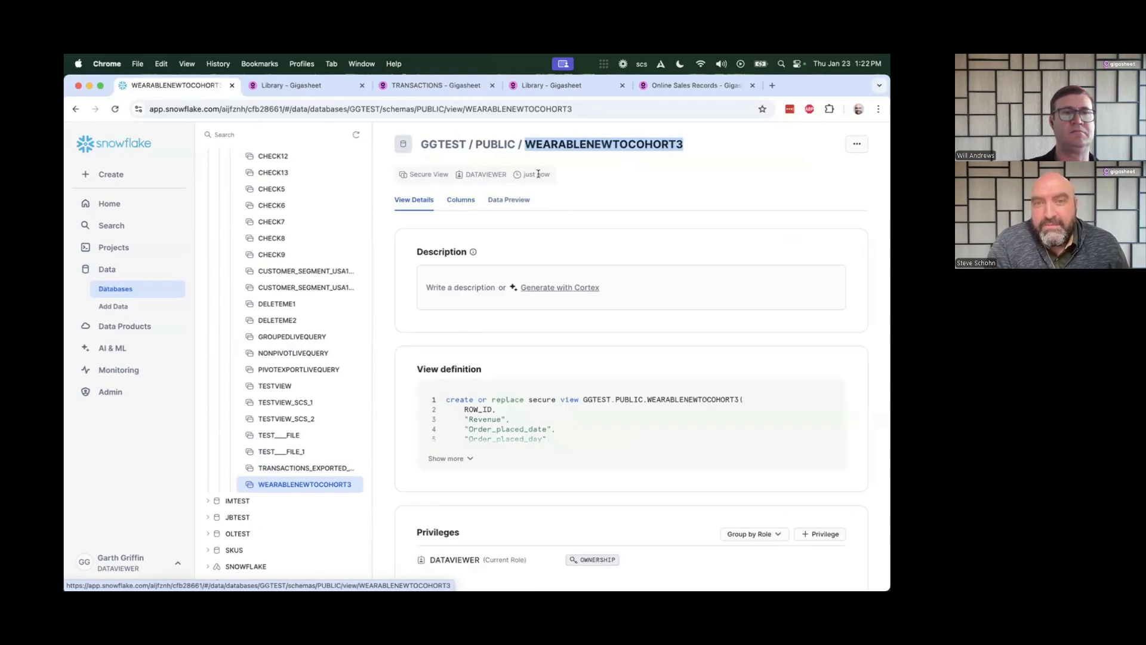
left_click(530, 200)
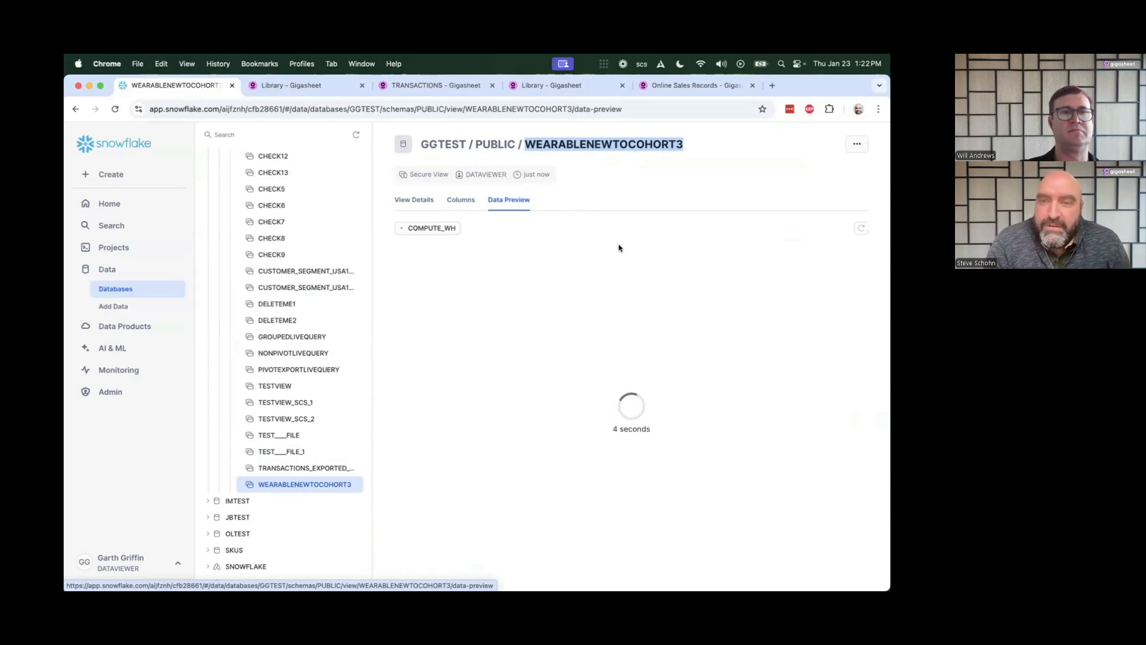
scroll(638, 417, "down", 20)
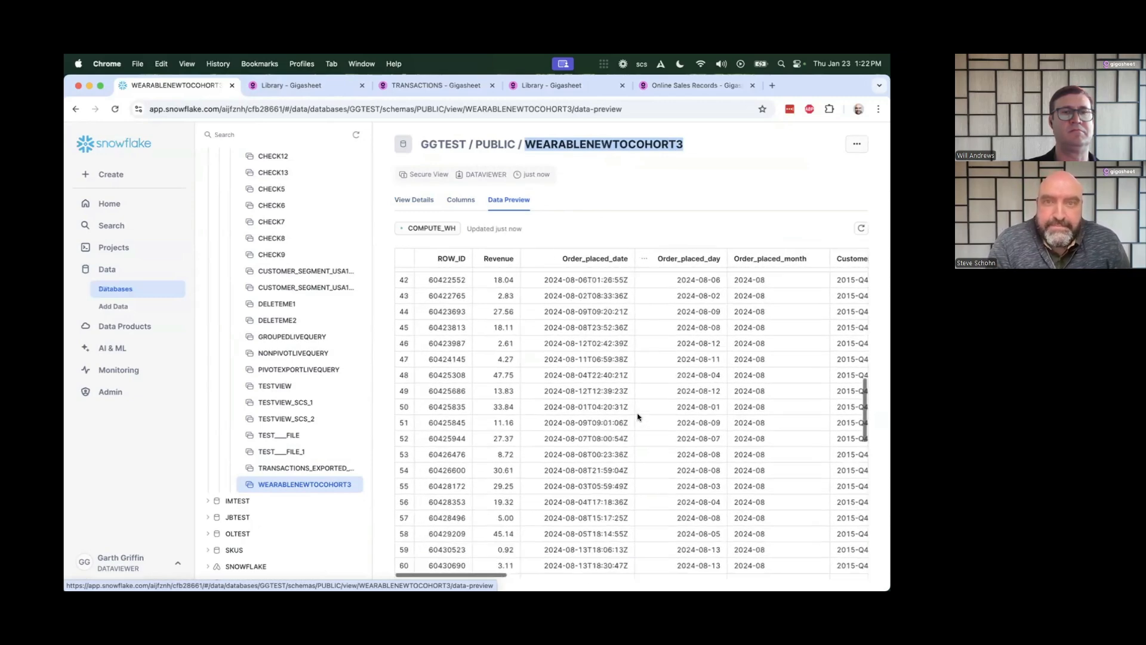
Return to the WEARABLENEWTOCOHORT3 view's details, expand its full view definition and examine the SQL statement from start to end.
scroll(638, 417, "up", 20)
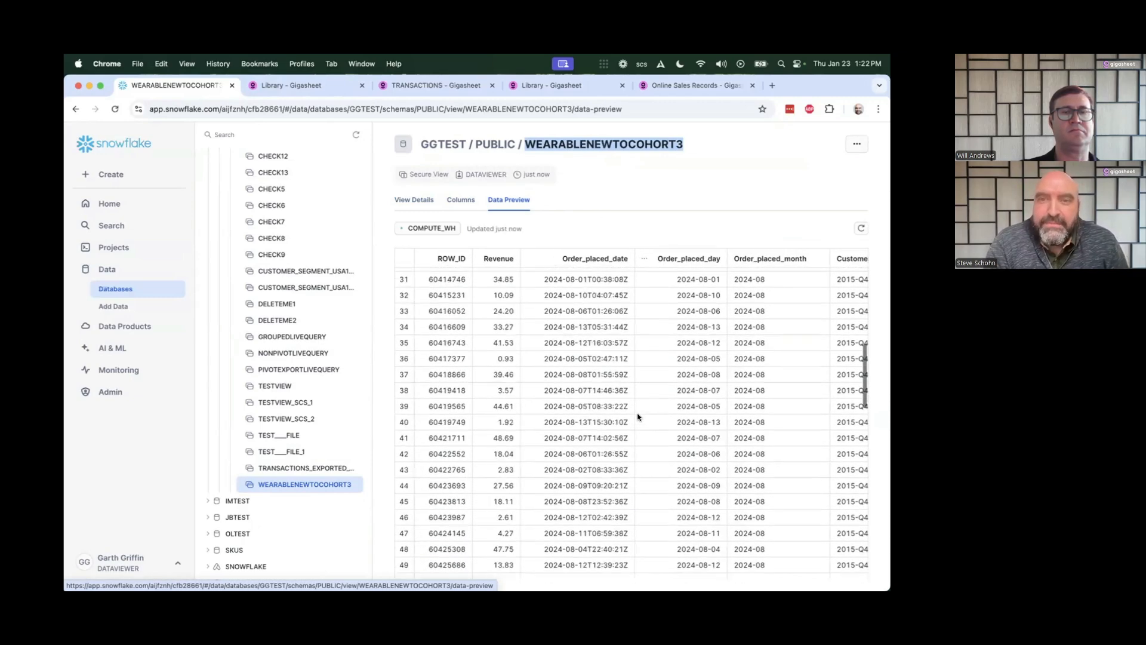
left_click(413, 201)
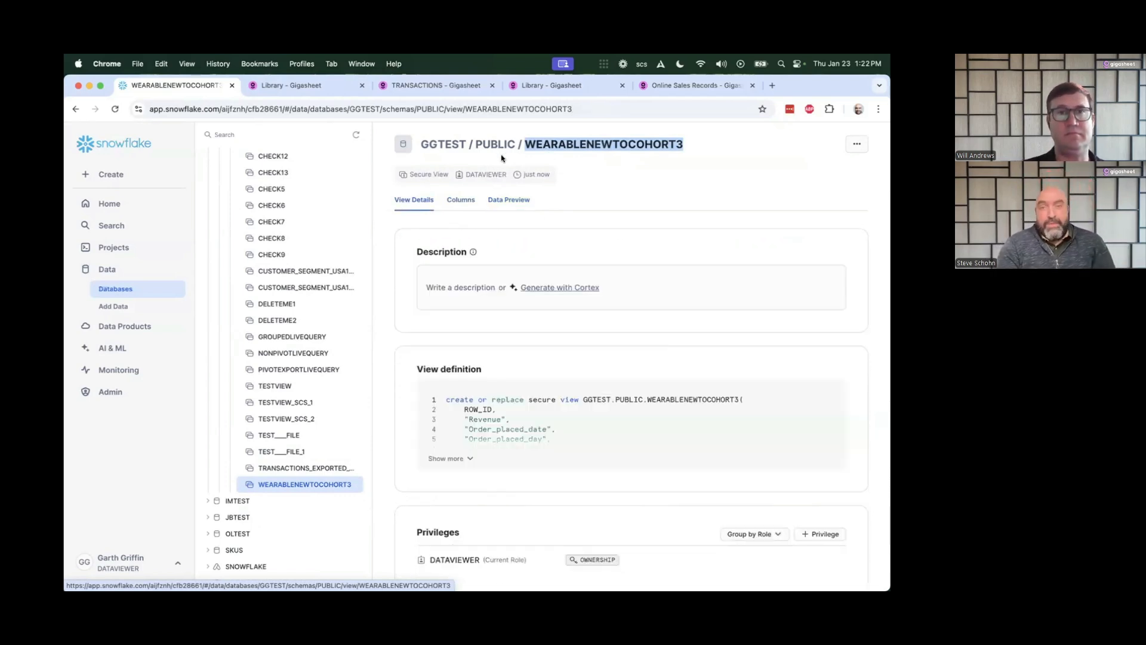
left_click(587, 139)
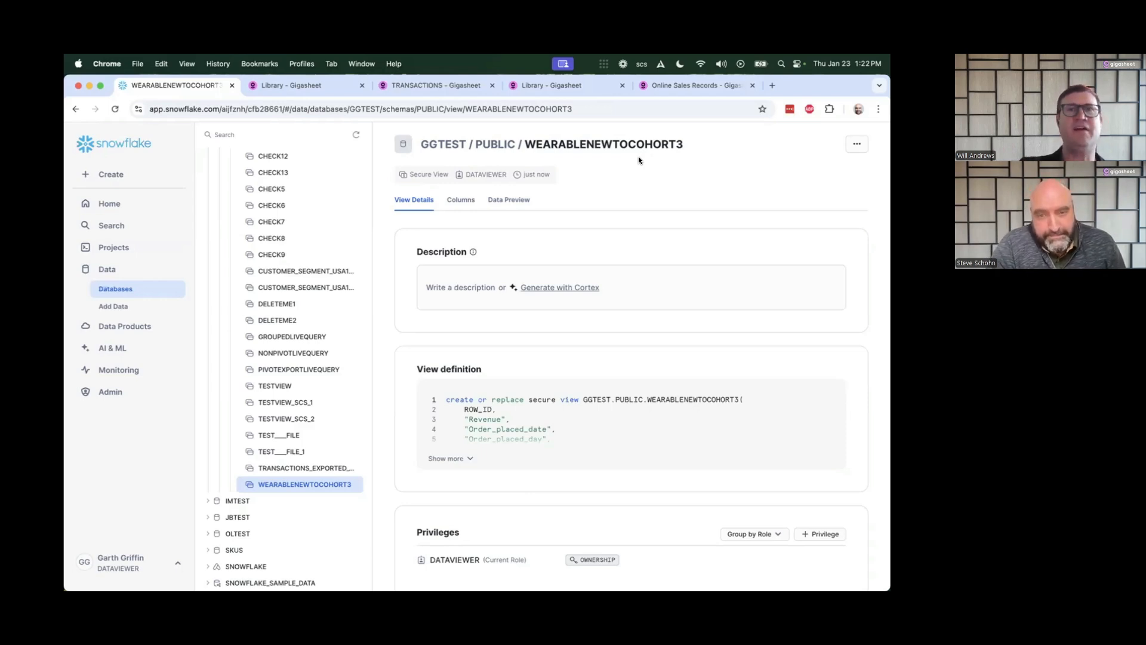
scroll(648, 430, "down", 1)
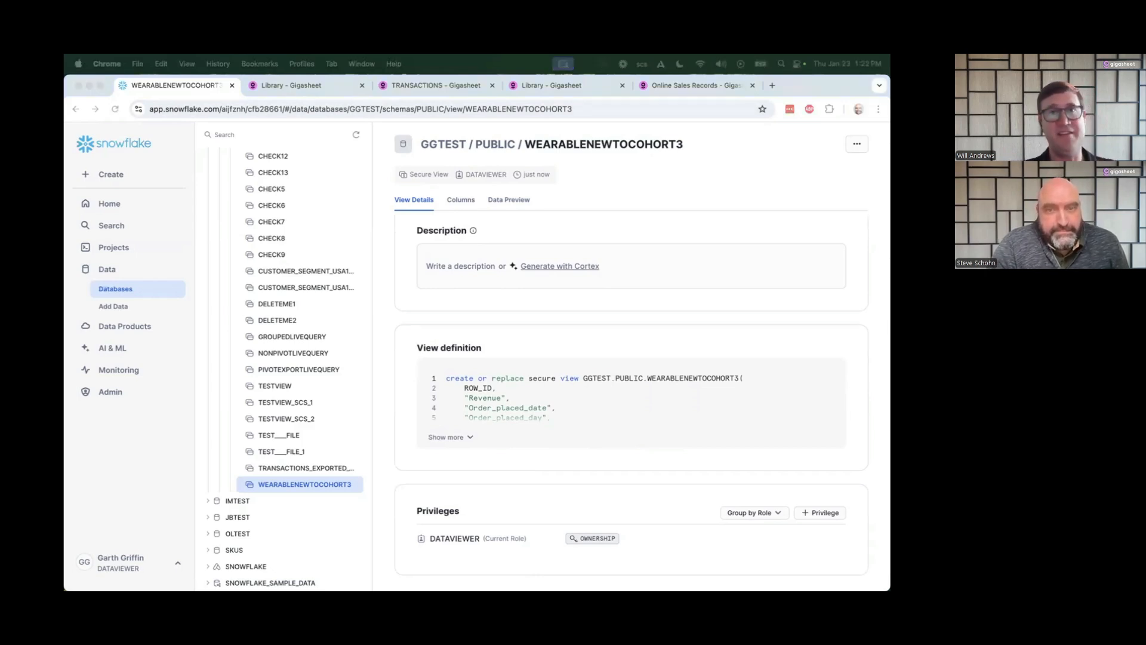
left_click(463, 436)
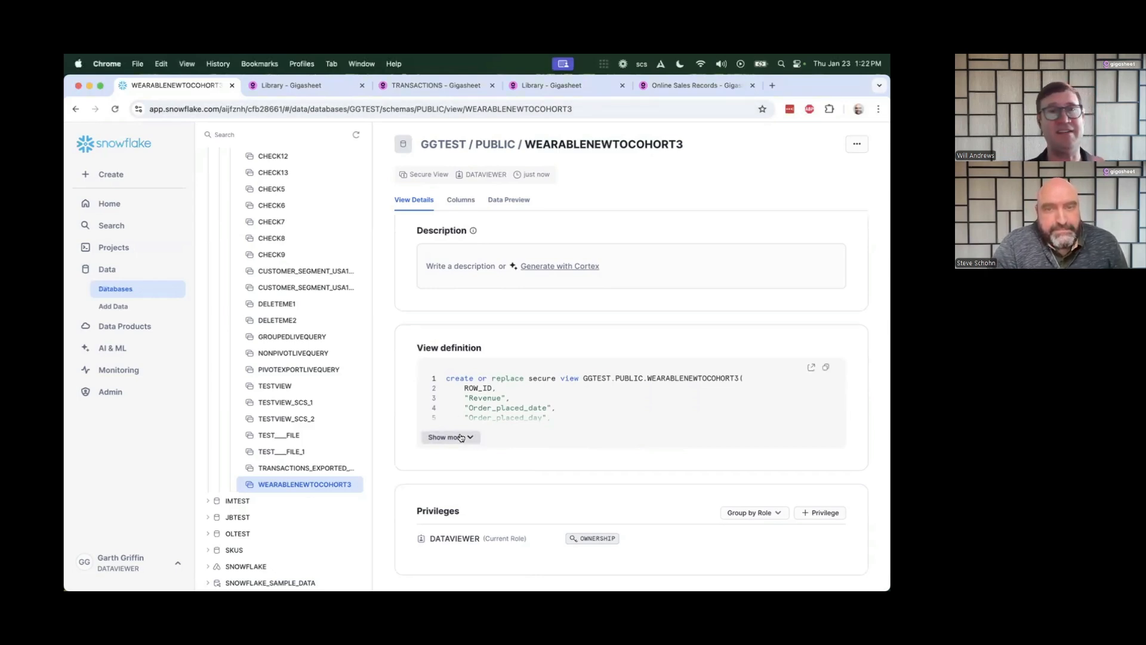
scroll(460, 436, "down", 5)
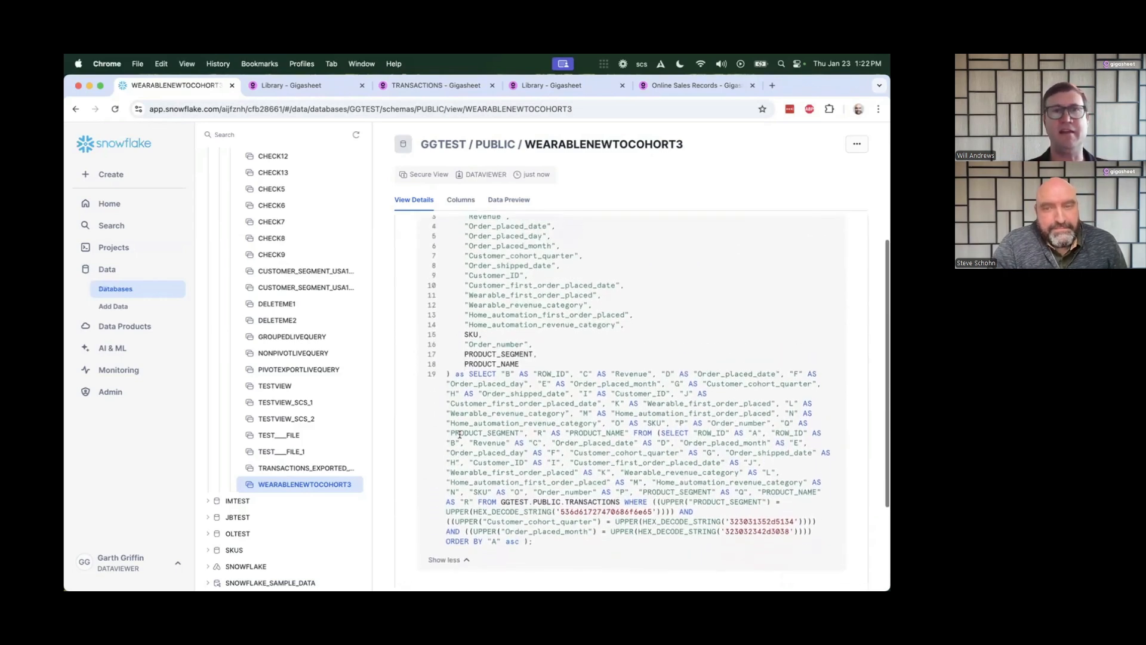
scroll(460, 434, "up", 2)
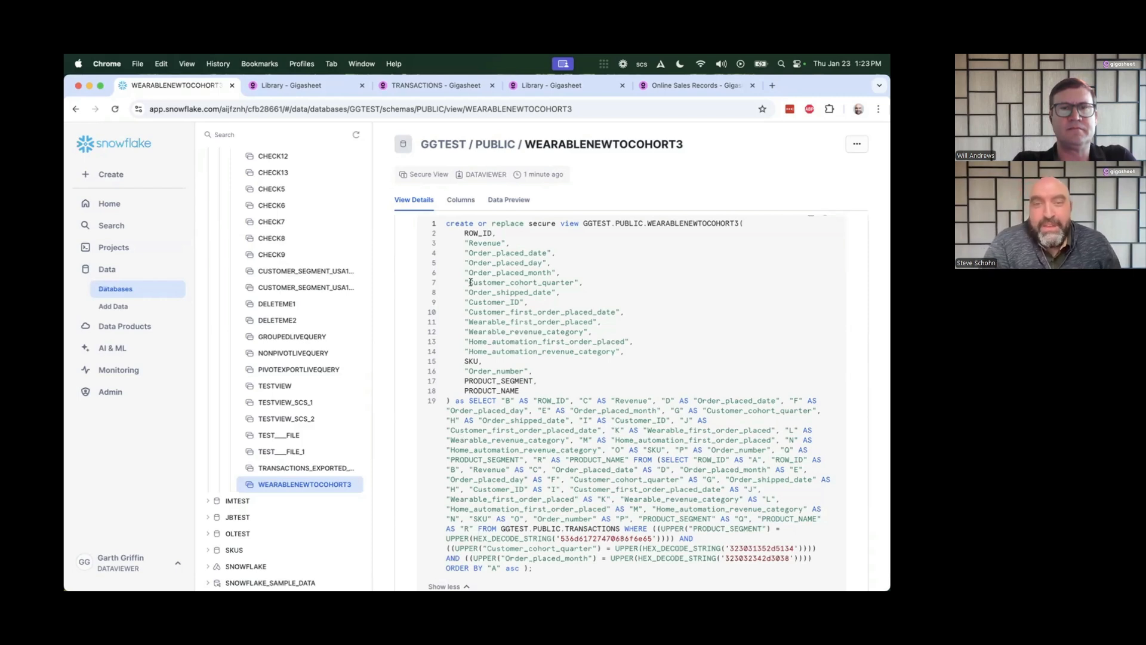
left_click_drag(446, 224, 551, 567)
scroll(549, 568, "down", 1)
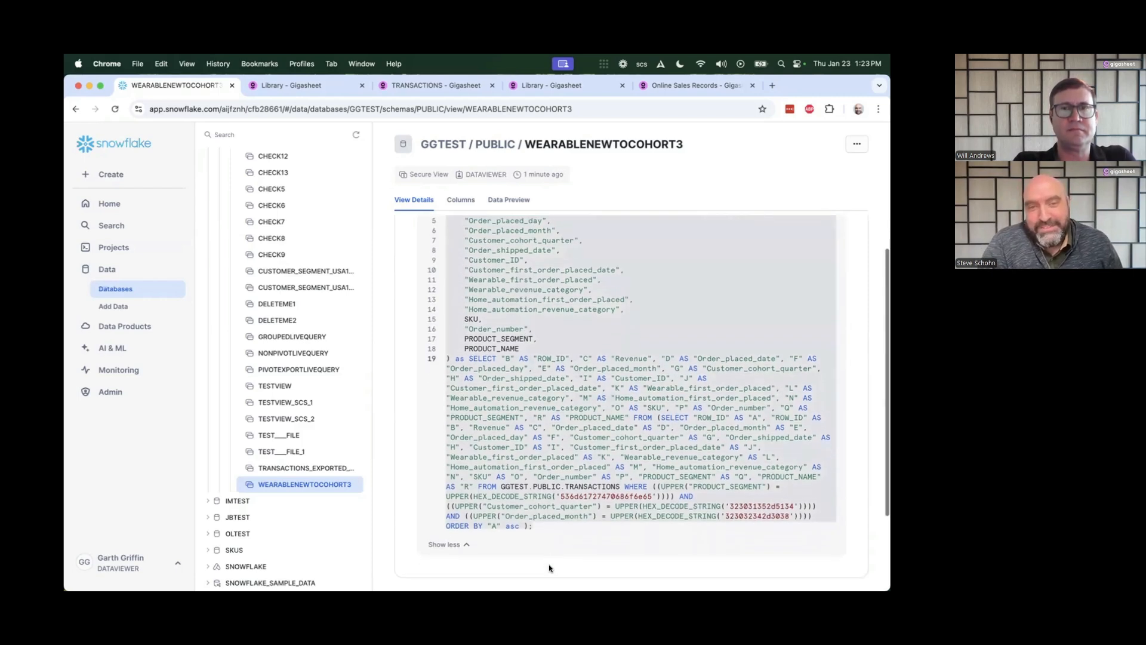
scroll(550, 567, "up", 2)
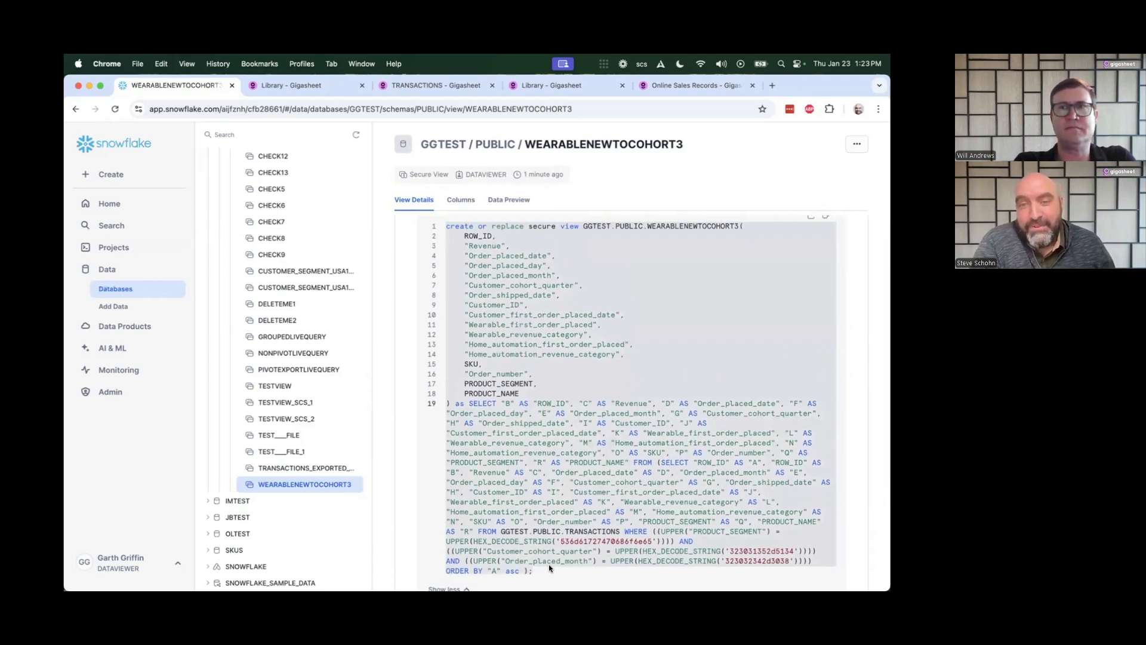
left_click(549, 569)
scroll(553, 469, "up", 5)
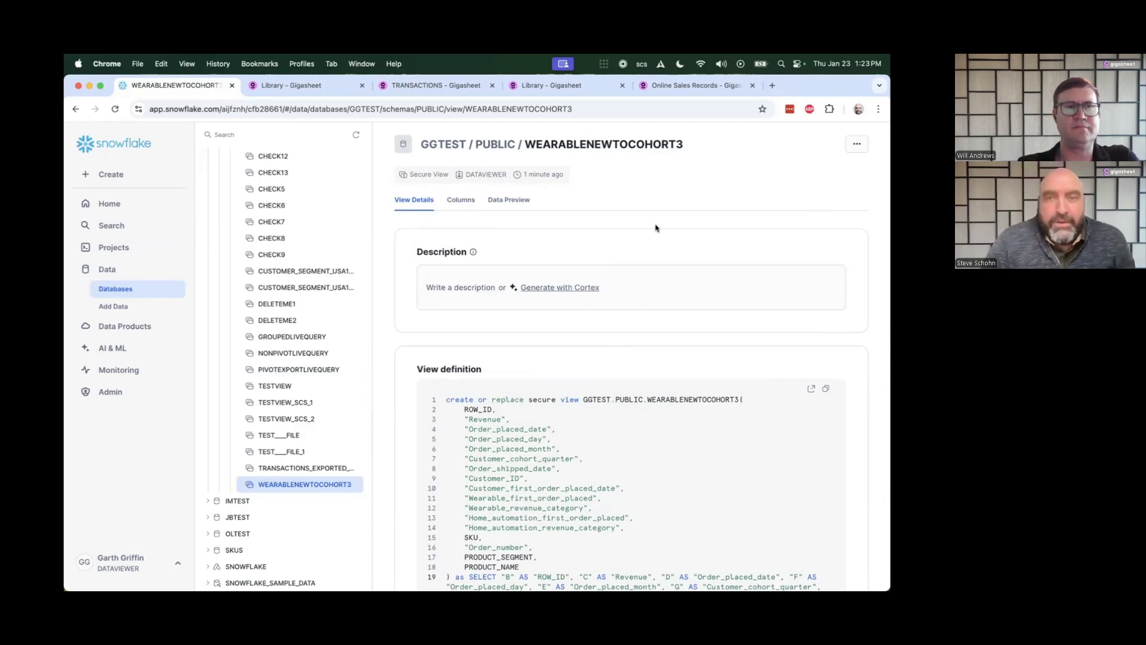
Switch to the Online Sales Records sheet in Gigasheet, turn on Pivot Mode and group the rows by Country.
left_click(693, 81)
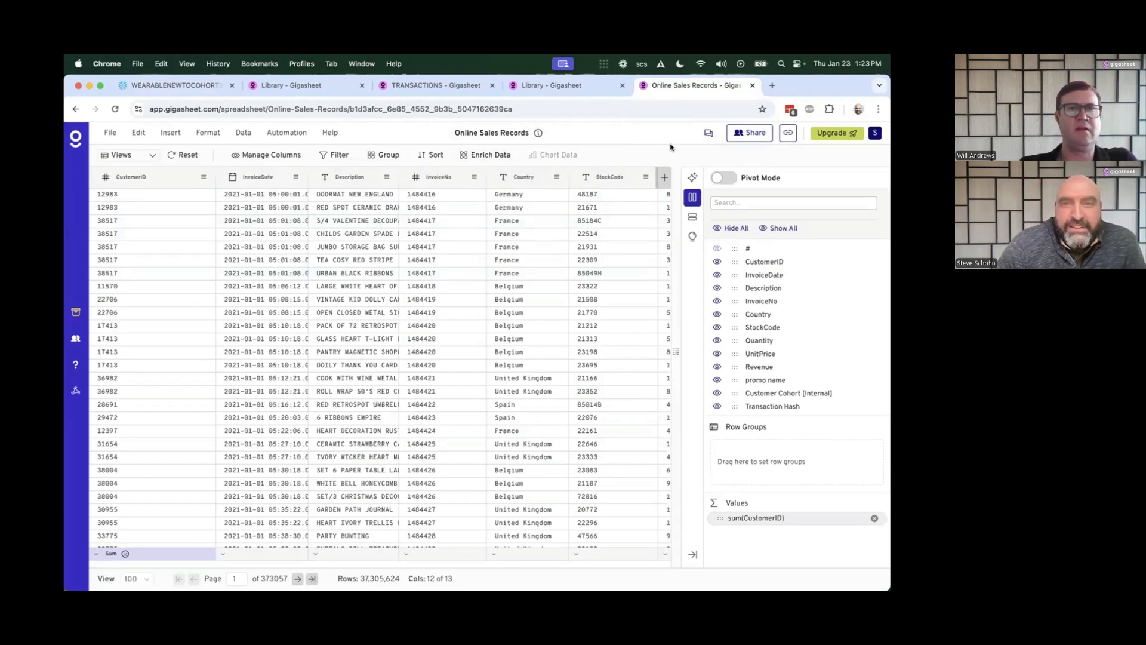
double_click(374, 579)
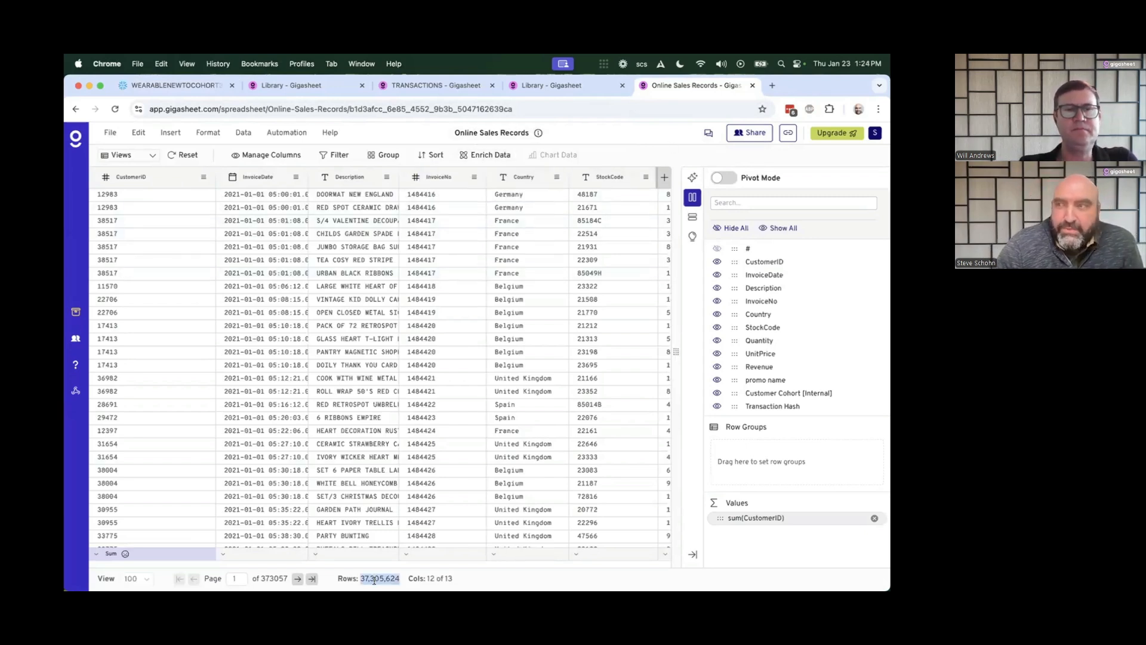
left_click(375, 580)
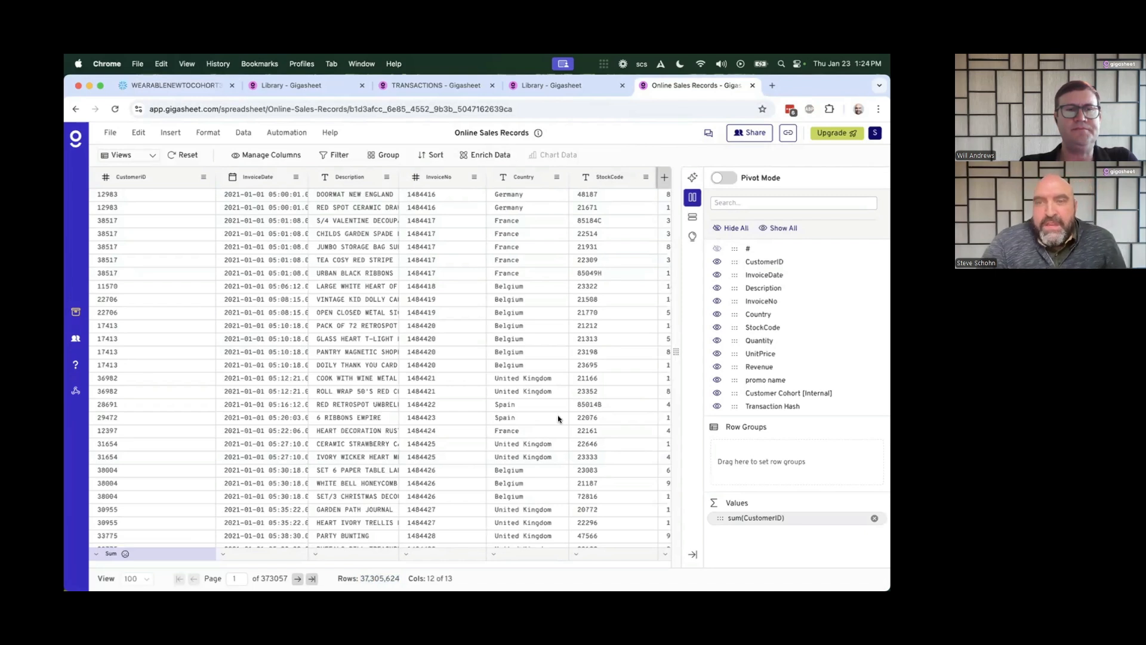
left_click(724, 178)
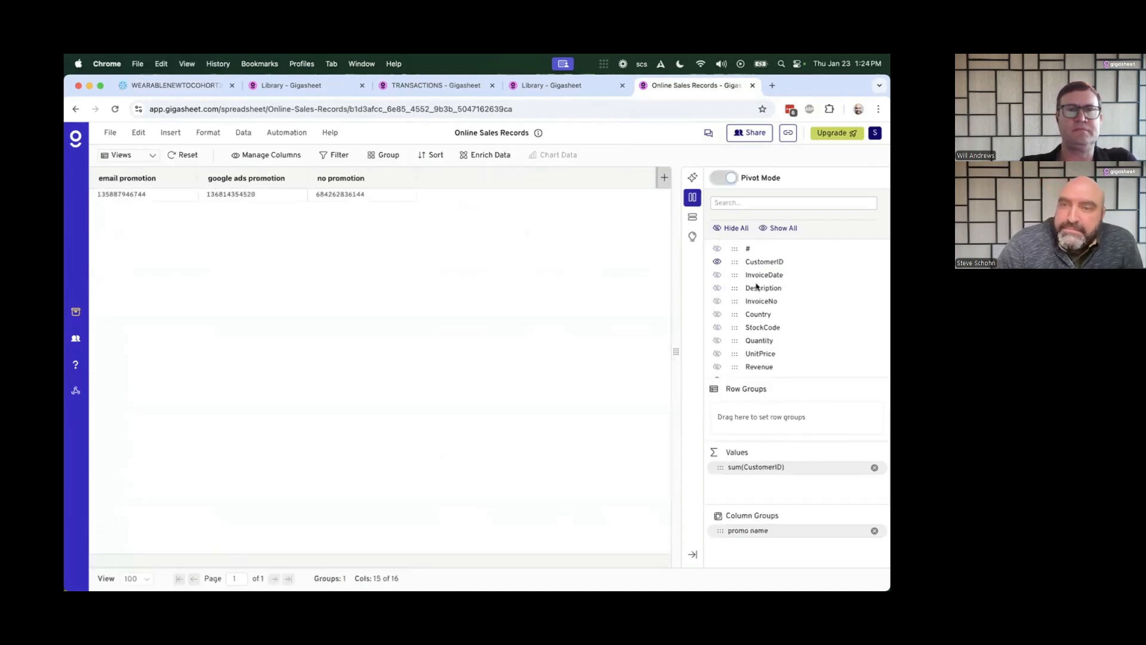
scroll(757, 287, "down", 1)
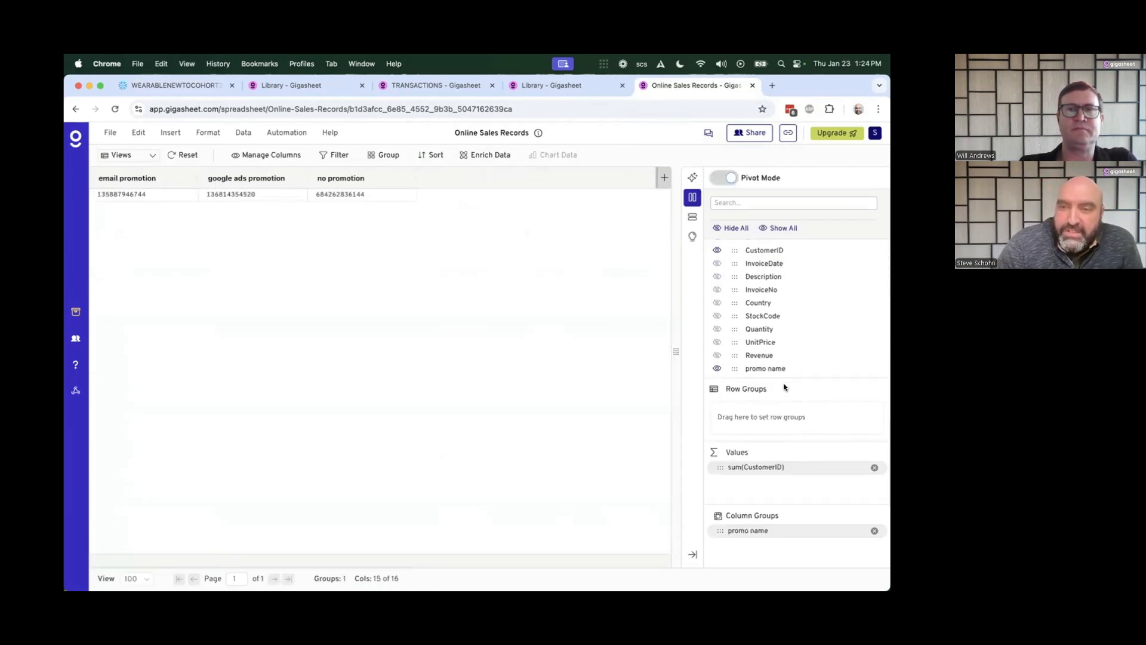
left_click_drag(734, 303, 763, 416)
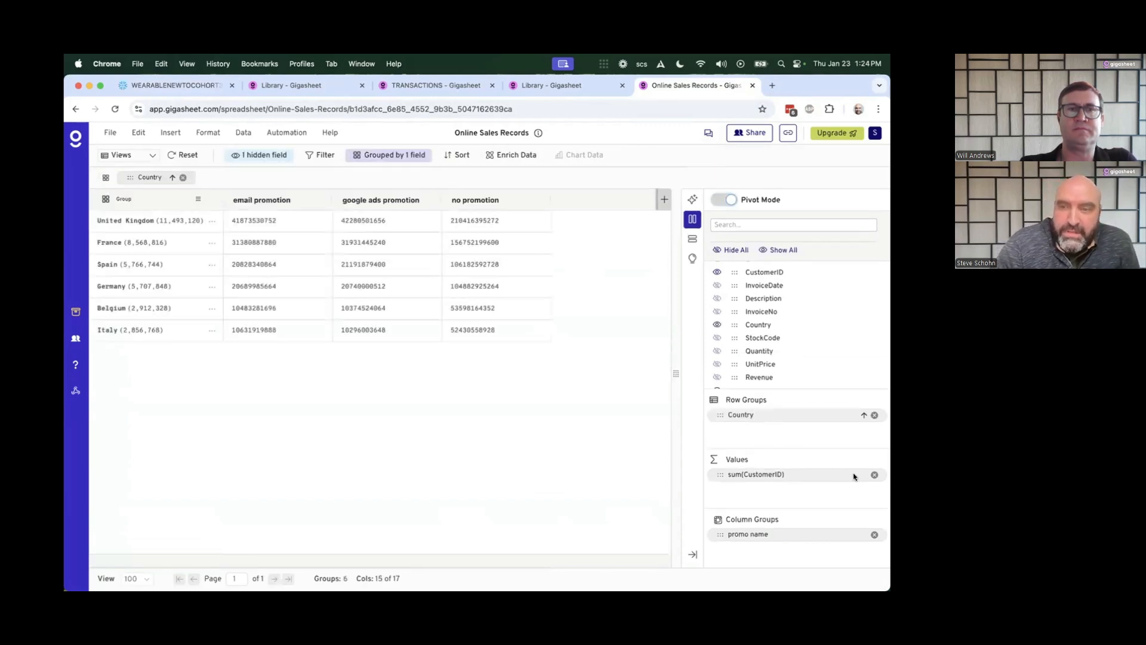
Replace the pivot's CustomerID value with the sum of Revenue and its promo name column group with Customer Cohort [Internal].
left_click(874, 475)
scroll(758, 324, "down", 2)
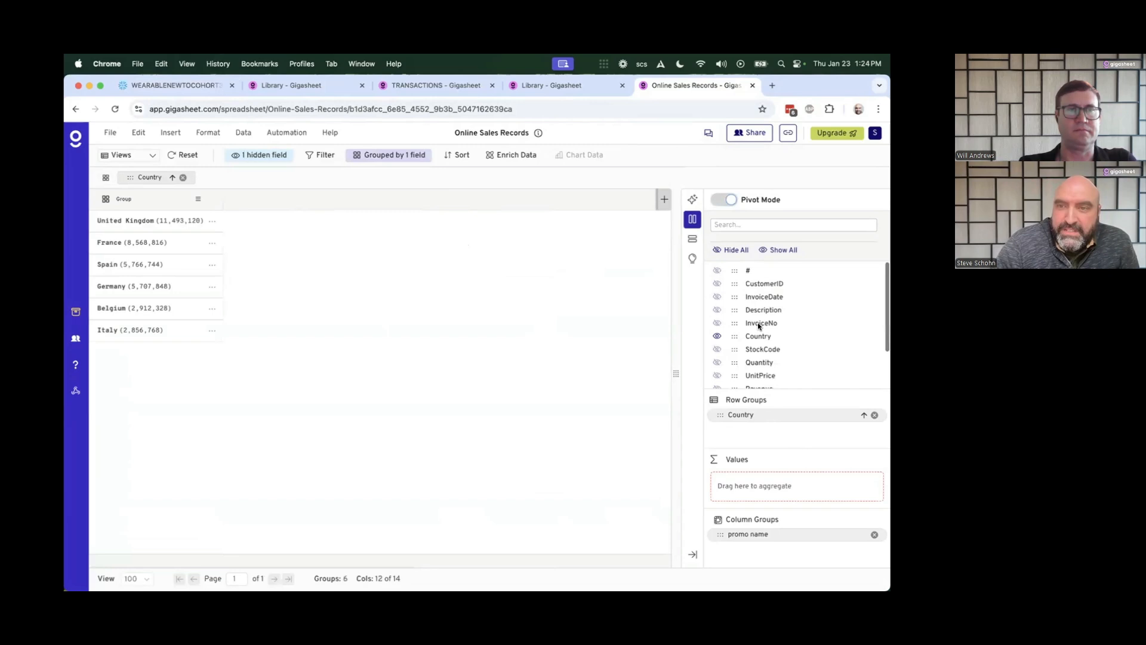
left_click_drag(758, 339, 766, 460)
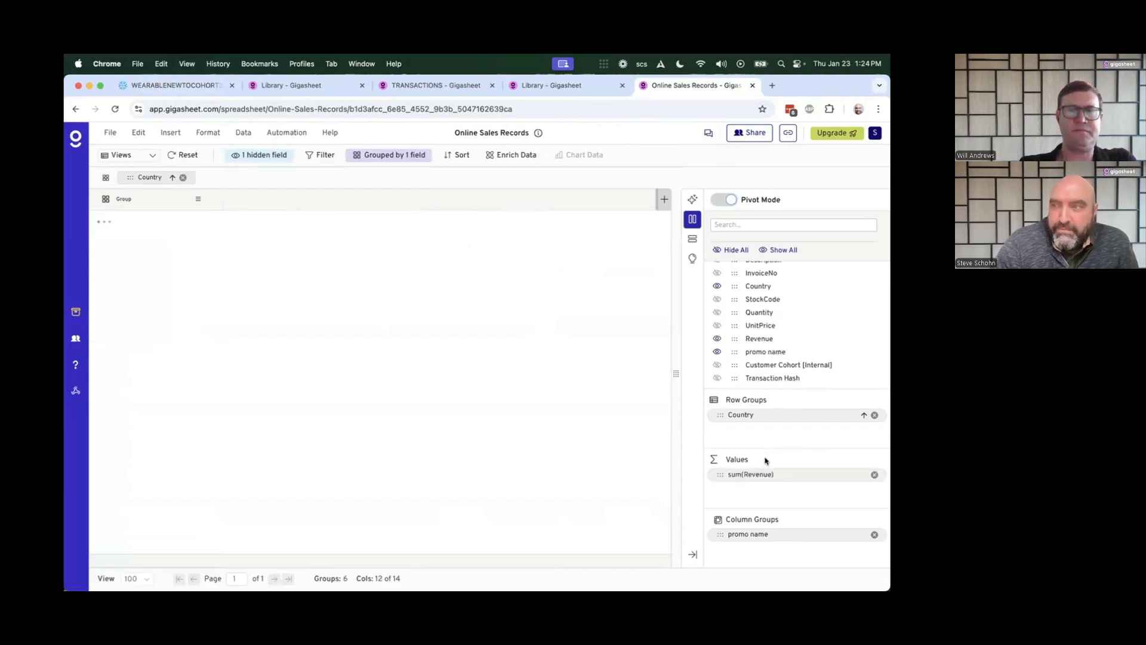
left_click(874, 534)
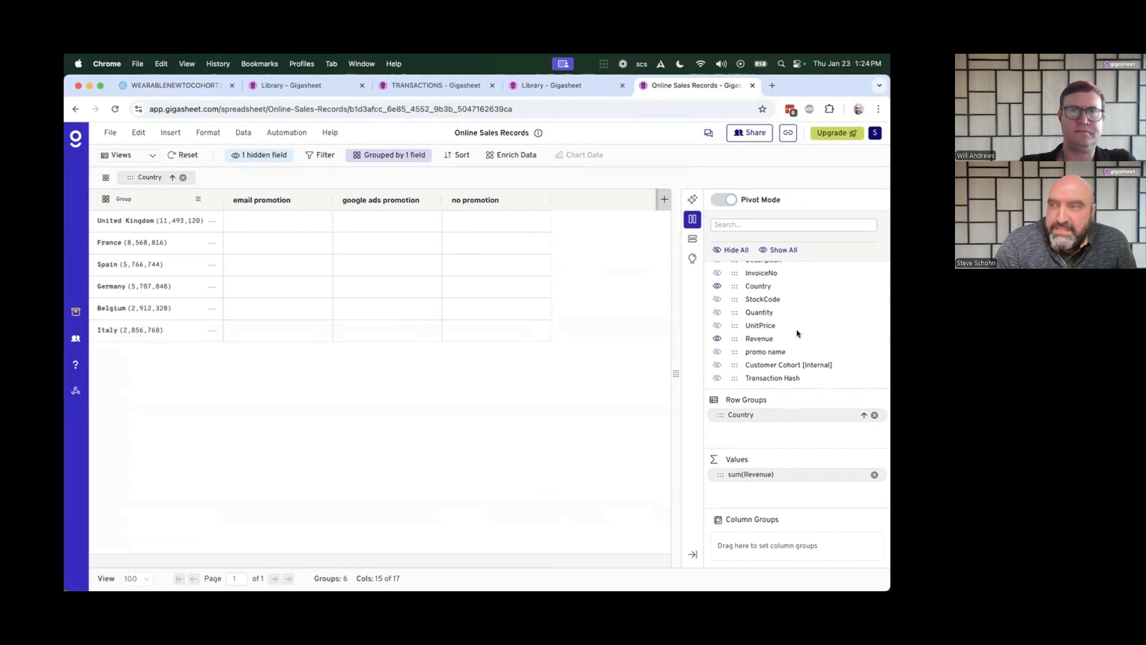
left_click_drag(744, 370, 740, 518)
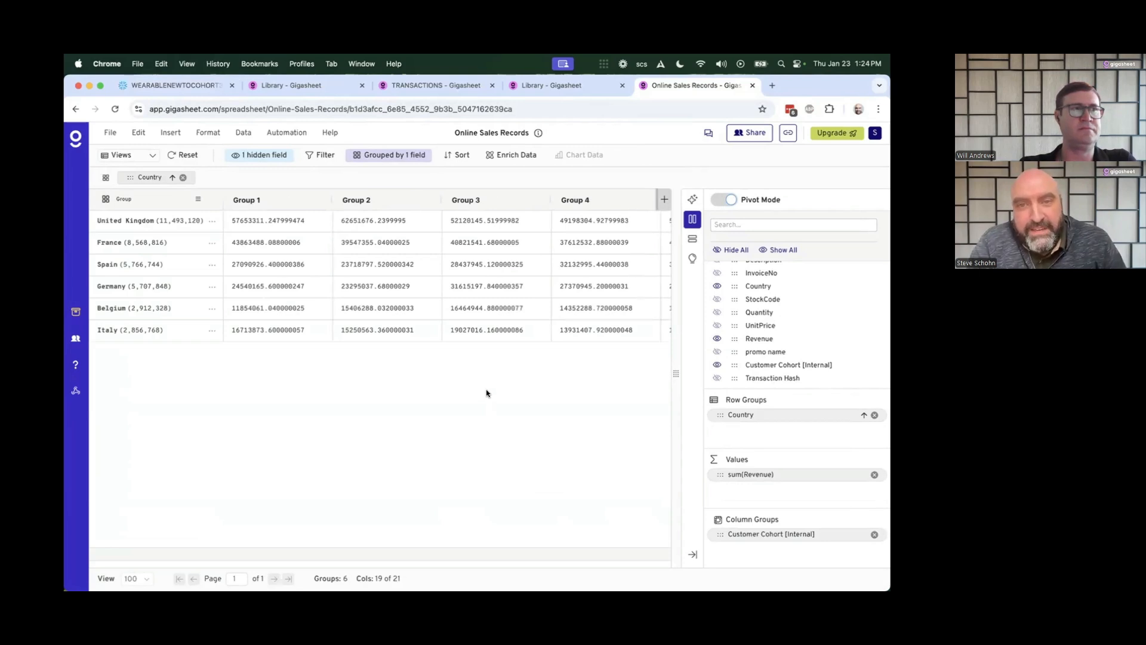
scroll(331, 315, "right", 5)
scroll(331, 315, "right", 2)
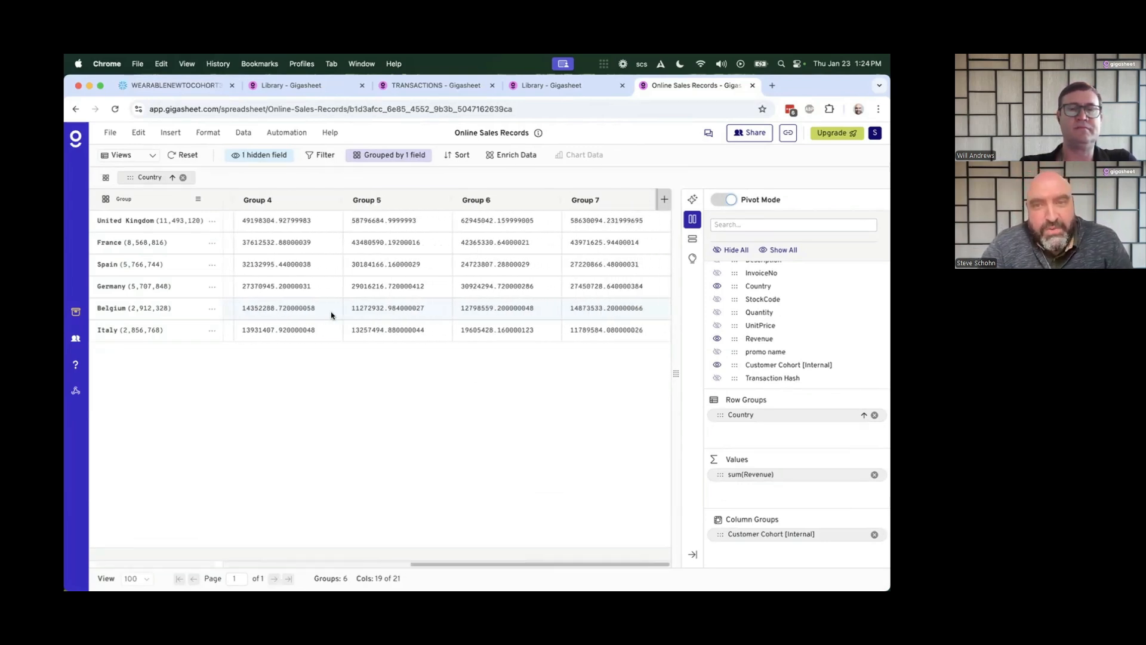
scroll(331, 316, "left", 7)
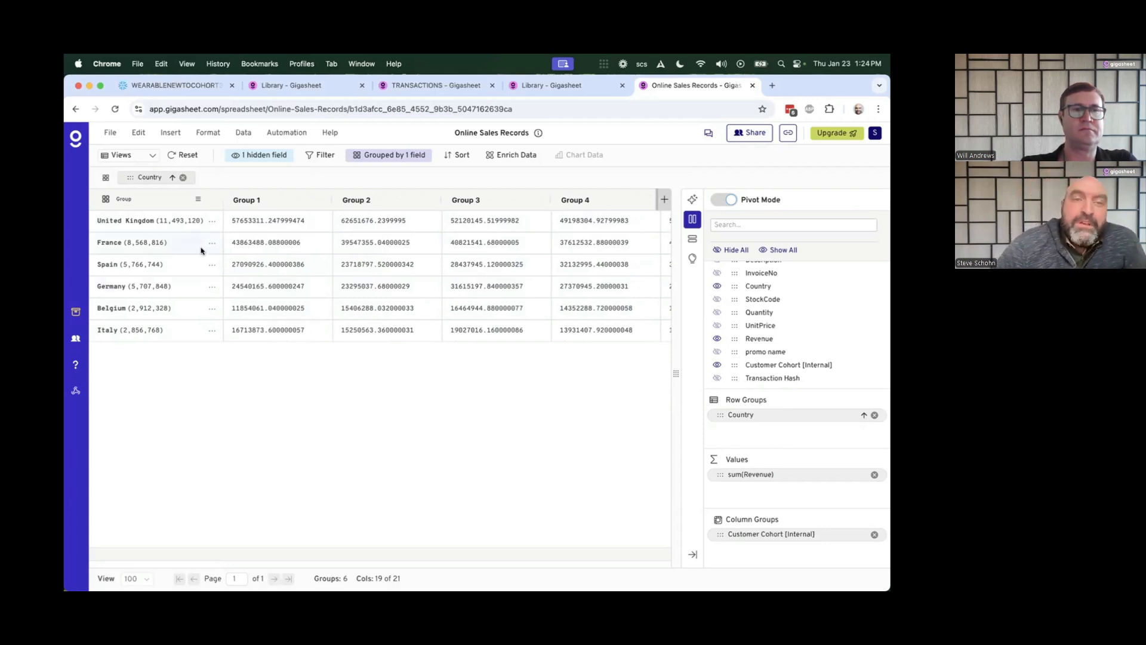
Save the current pivot layout as a new sheet view named Country by Cohort.
left_click(150, 154)
left_click(180, 222)
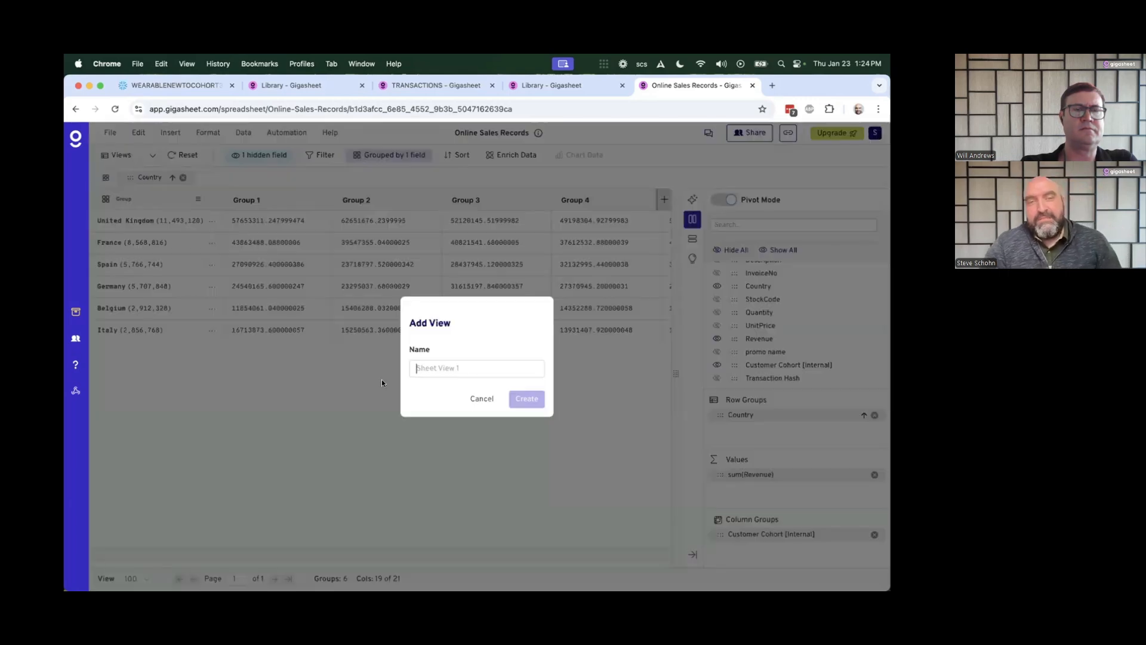
type("Country by")
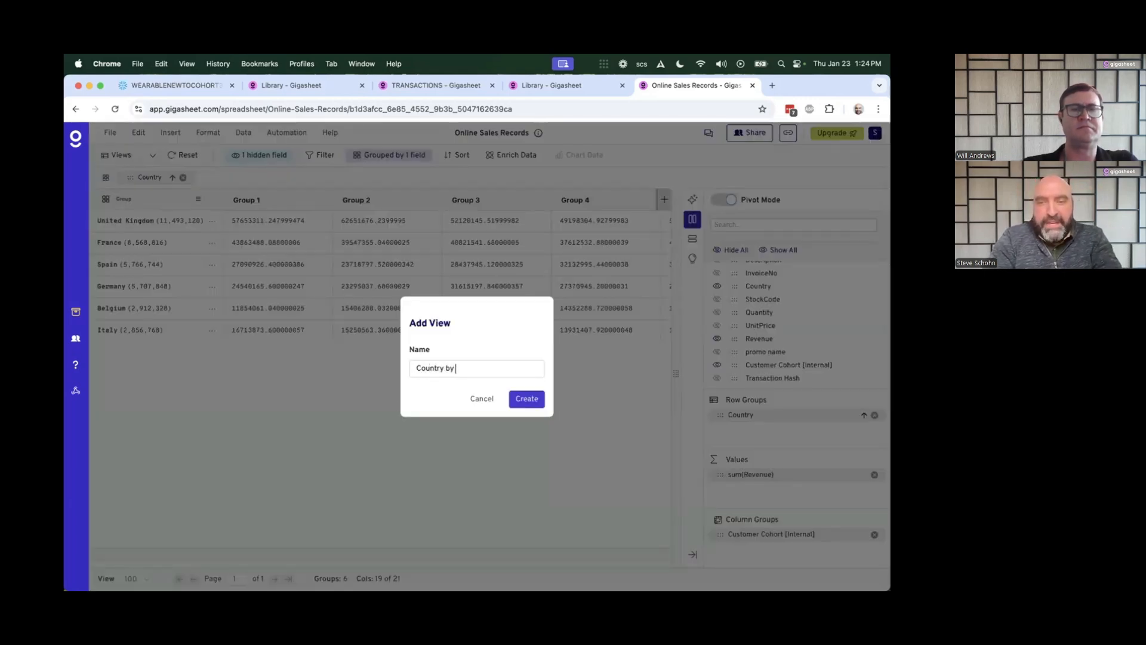
type(" Cohort")
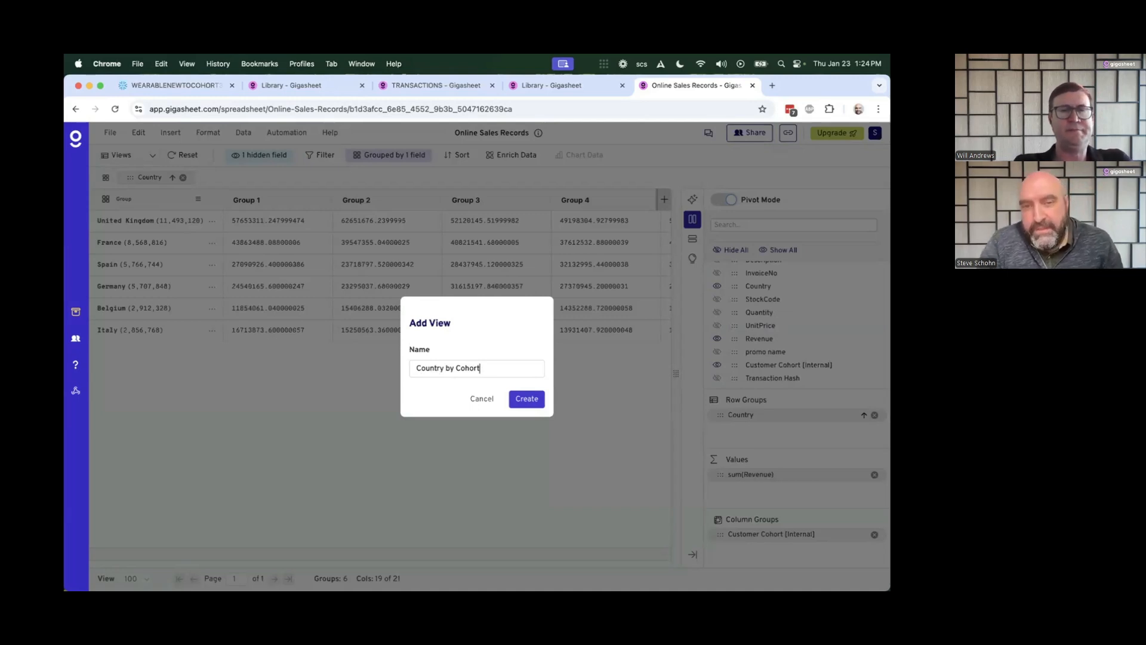
left_click(525, 399)
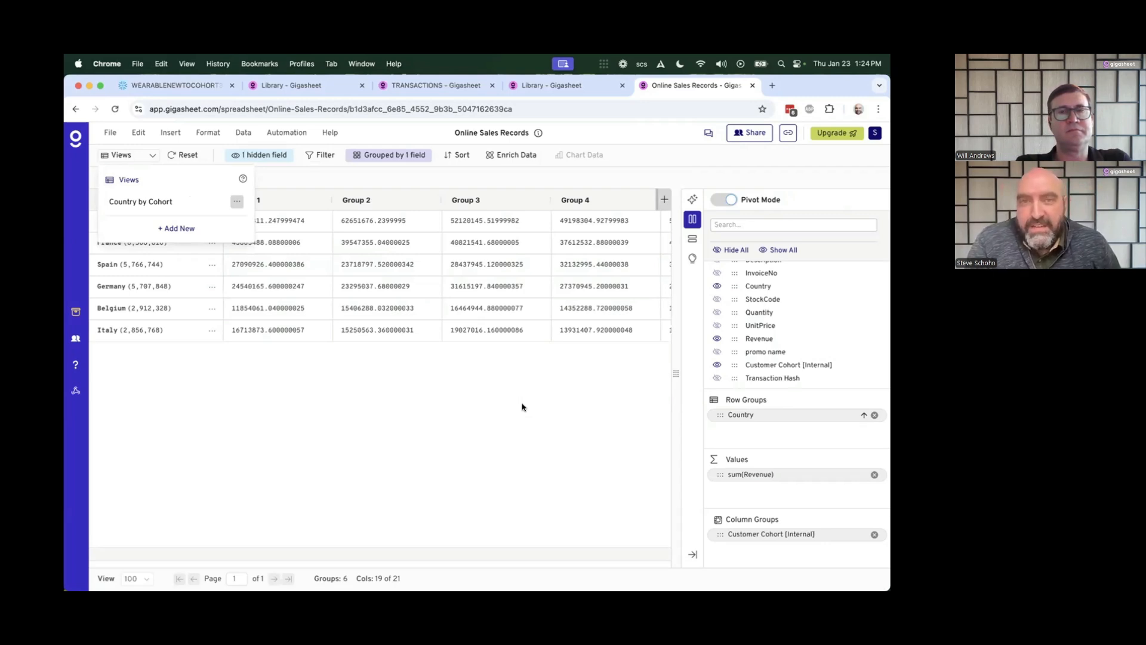
left_click(523, 408)
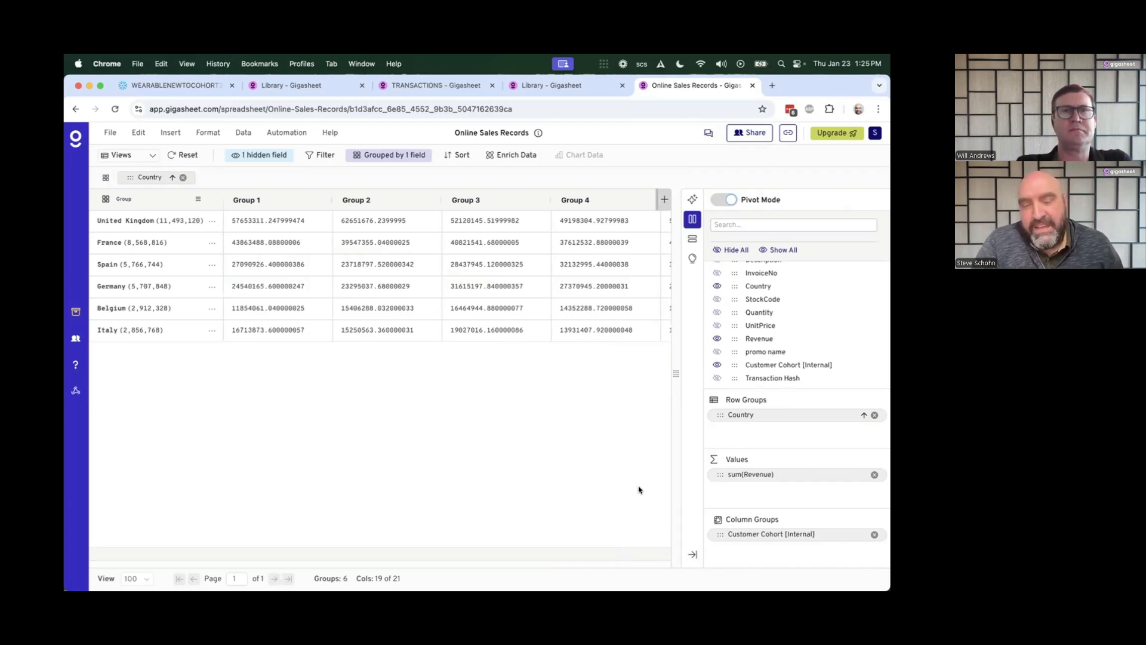
Replace the Customer Cohort [Internal] column group with promo name and save the pivot as a view named Country by Promotion.
left_click(875, 535)
left_click_drag(733, 353, 746, 558)
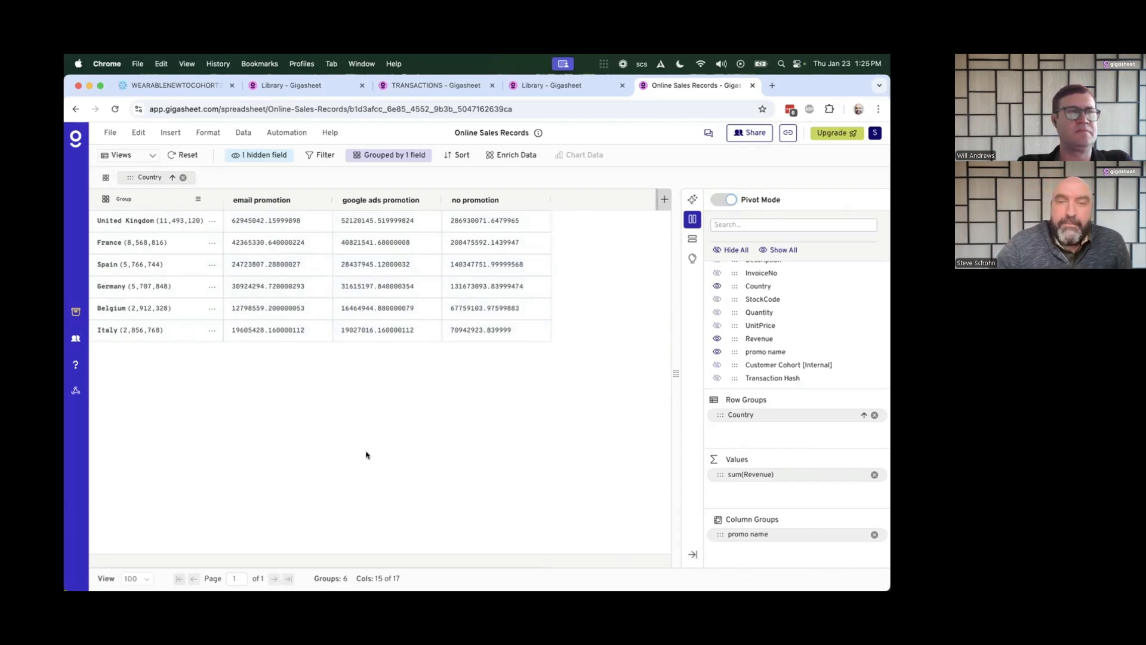
left_click(148, 156)
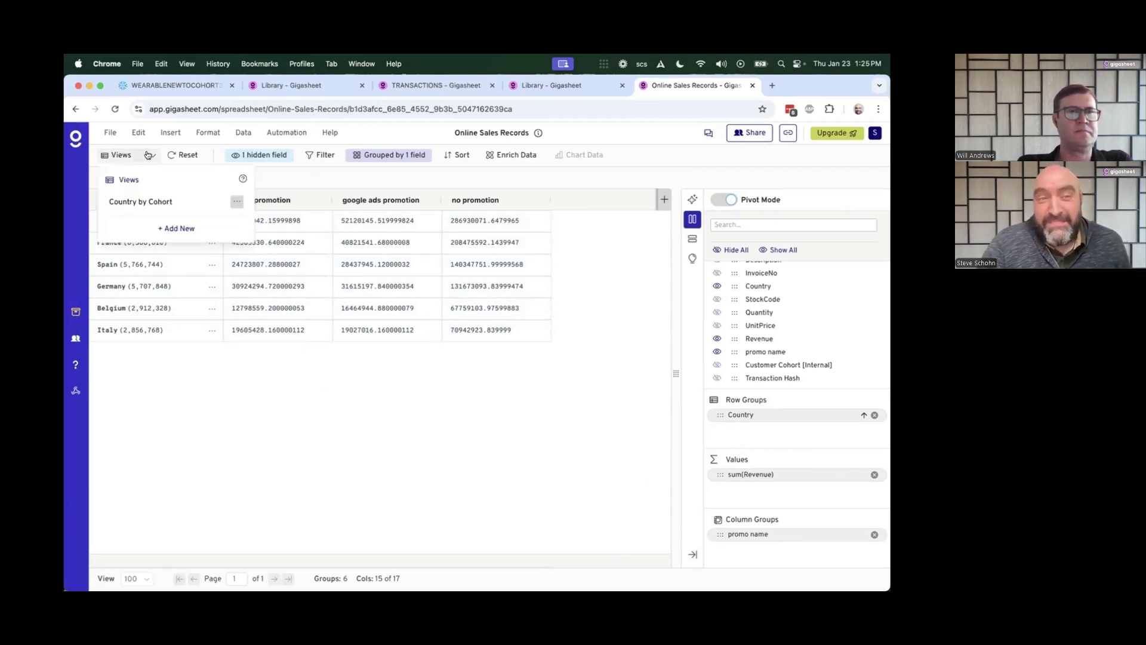
left_click(164, 230)
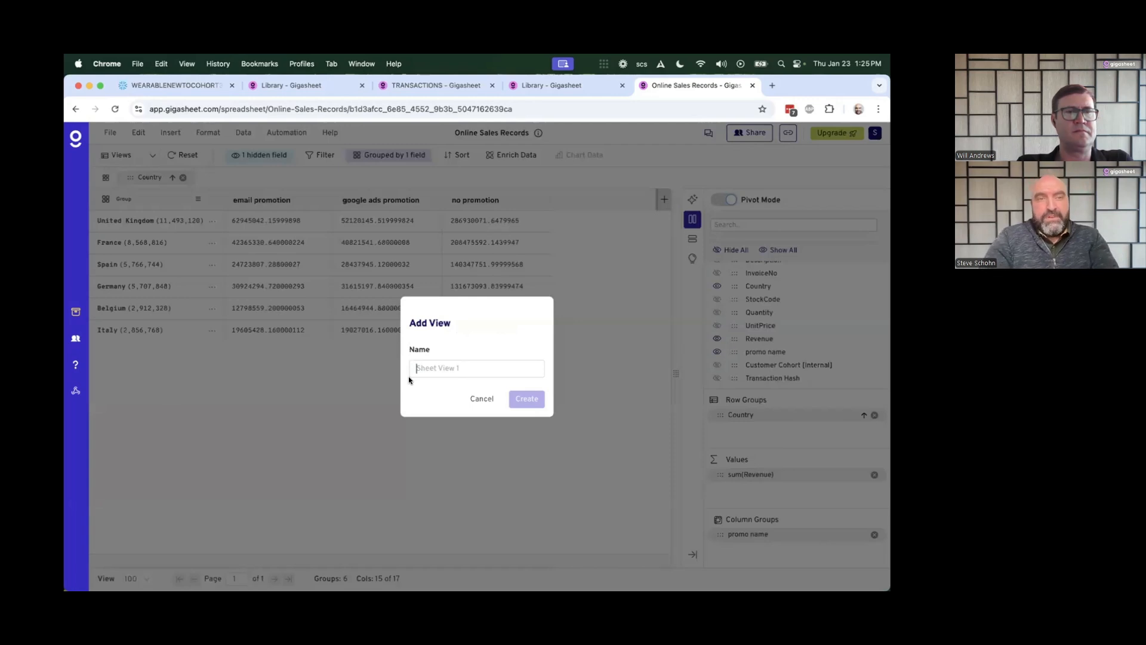
type("Country by")
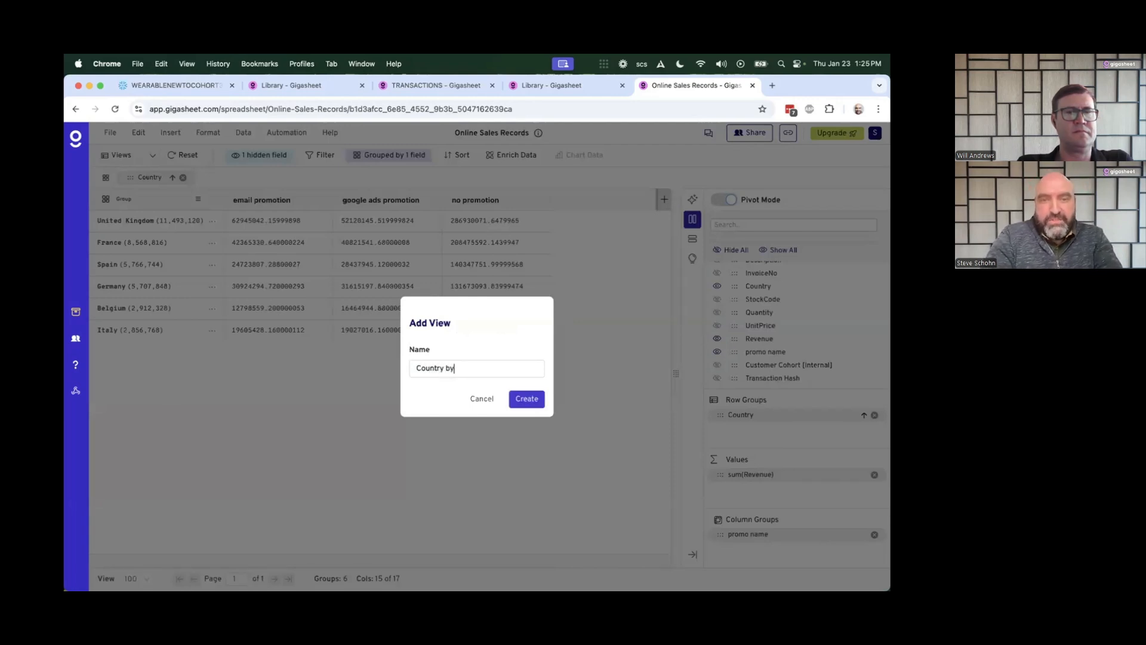
type(" Promotion")
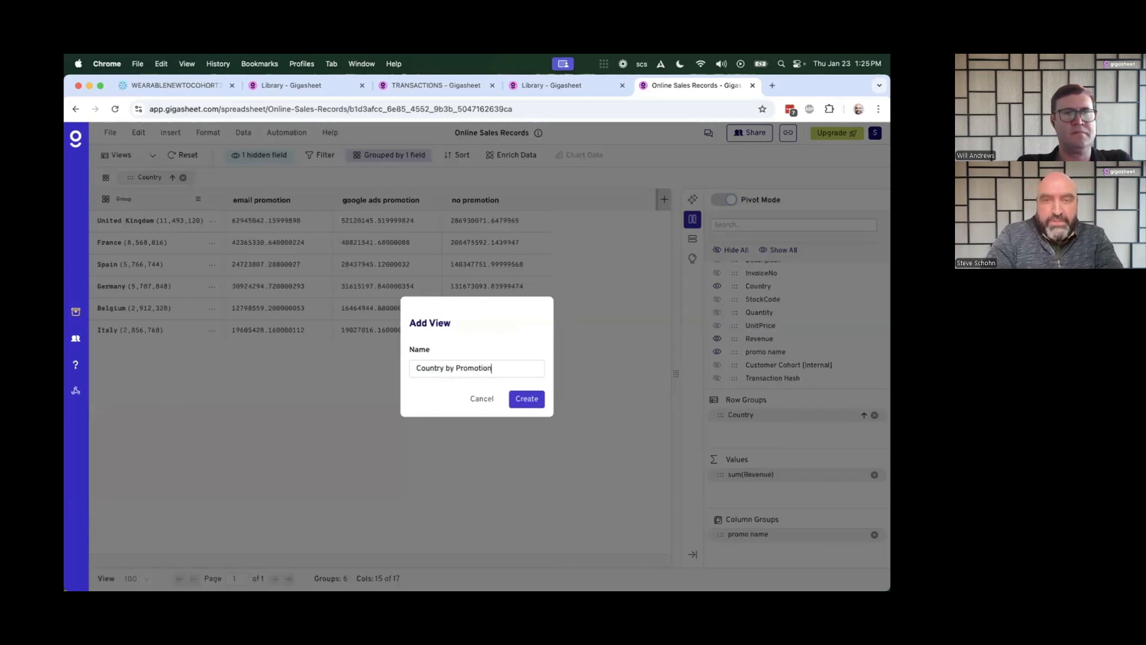
left_click(525, 399)
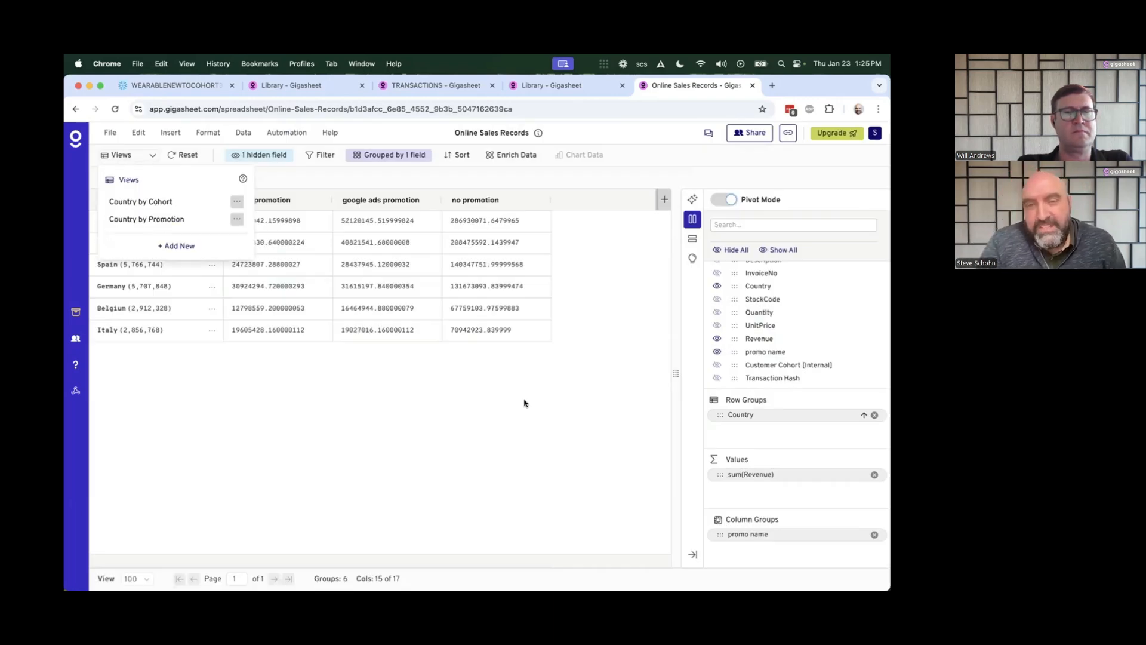
Open the saved Country by Cohort view and look through its sharing and management options.
left_click(178, 204)
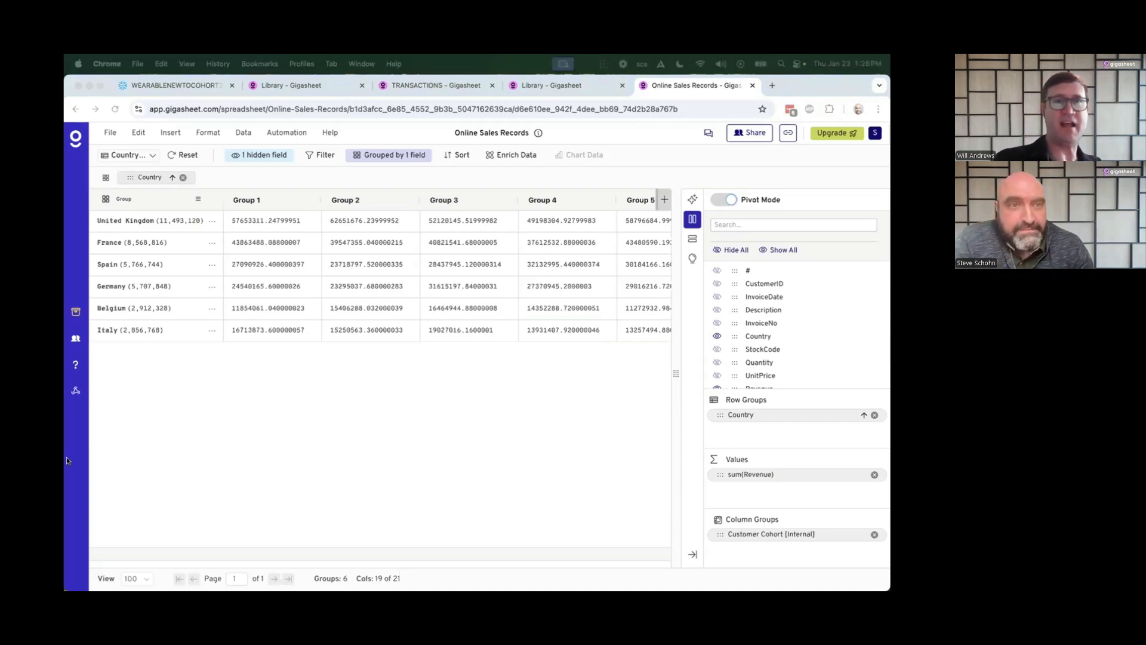
left_click(321, 448)
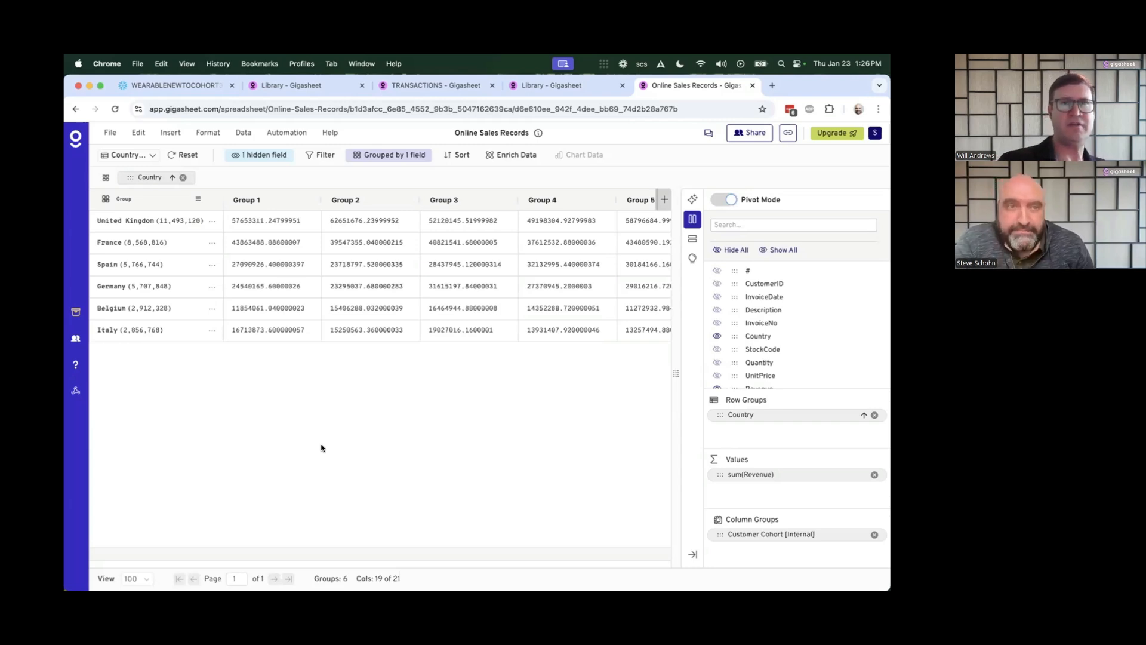
left_click(151, 155)
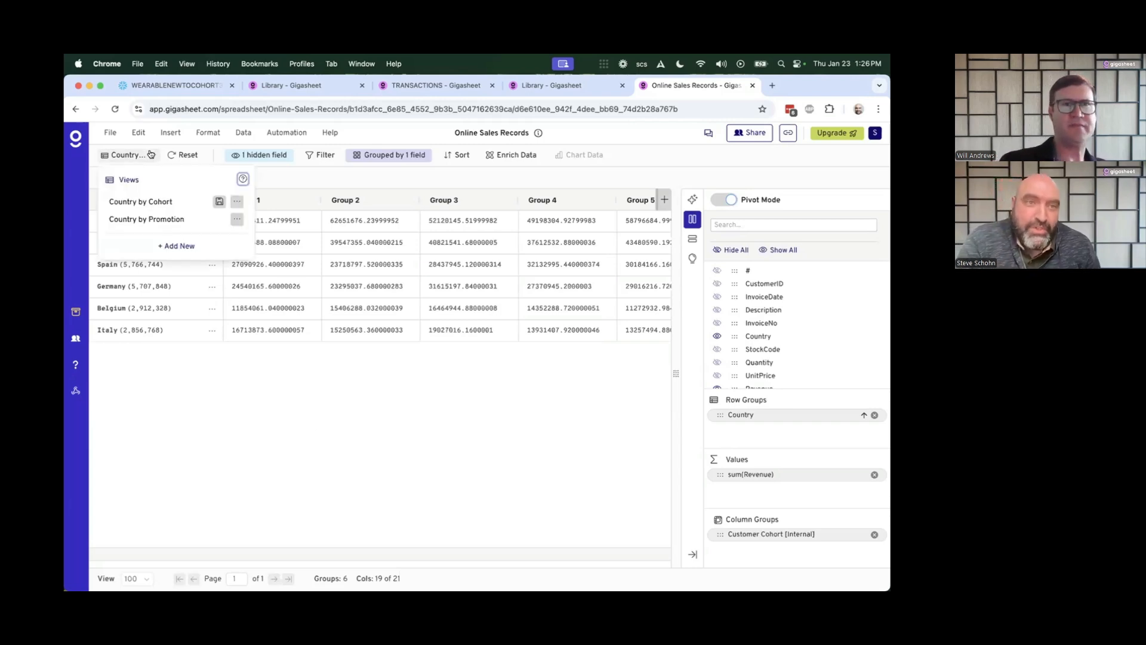
left_click(237, 203)
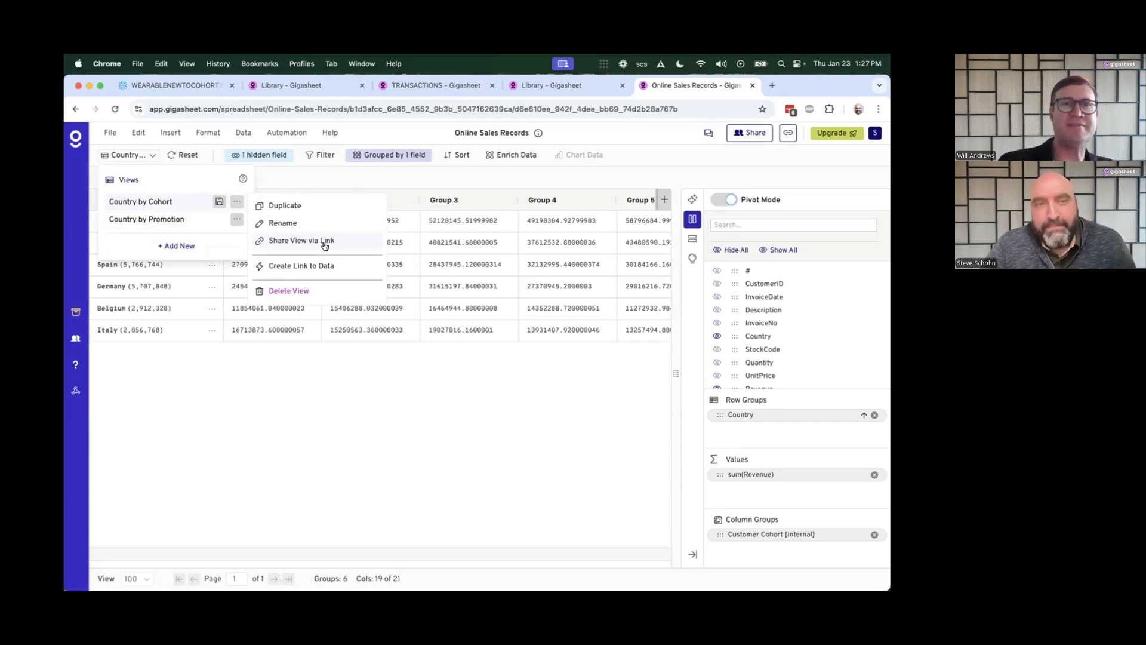
left_click(339, 412)
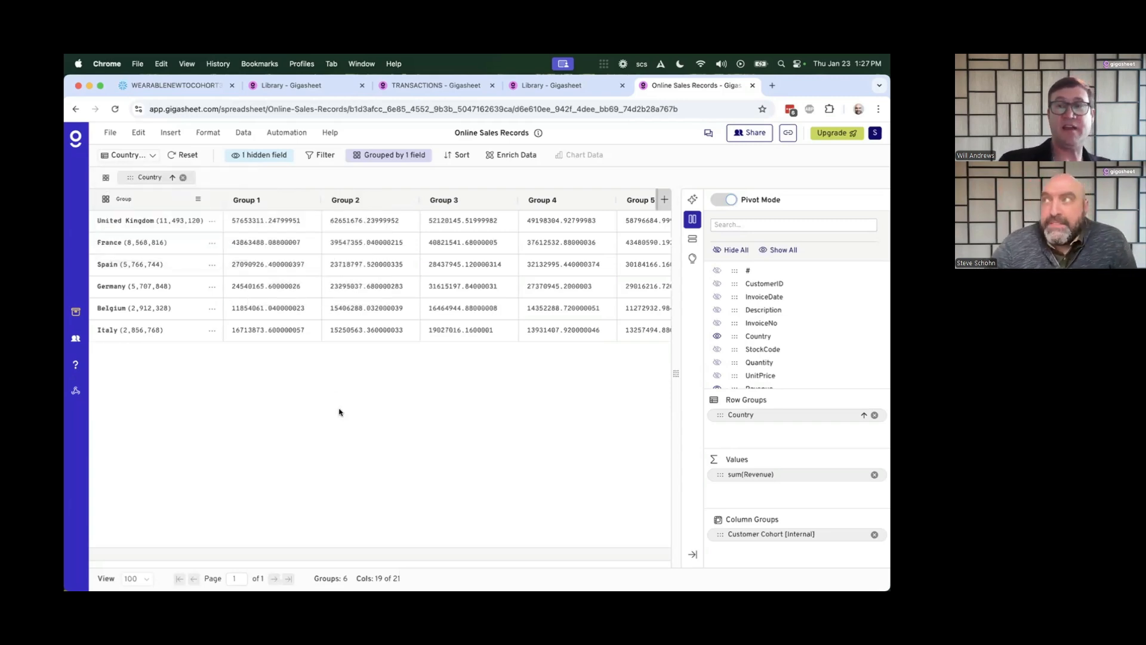